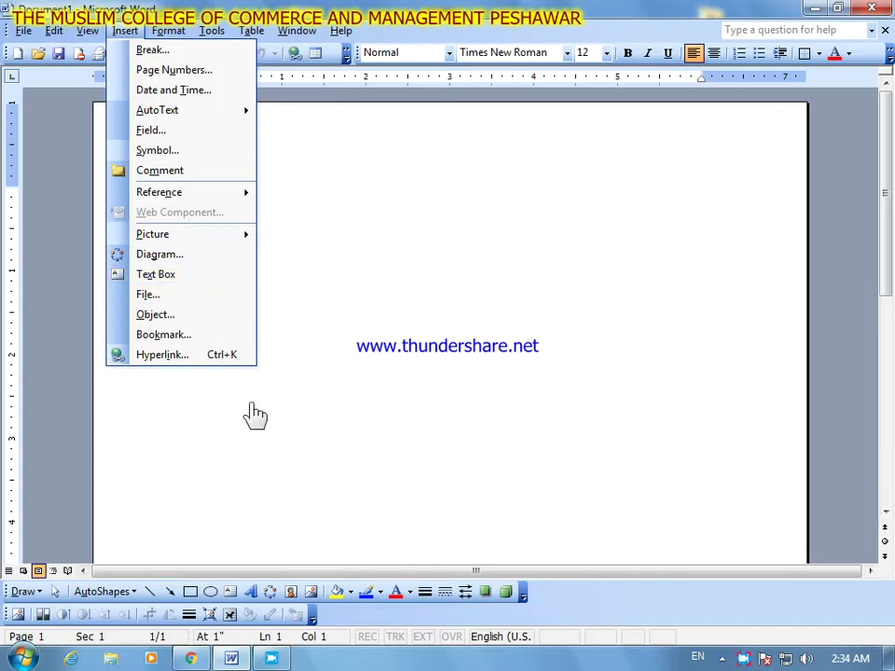
left_click(744, 660)
right_click(744, 660)
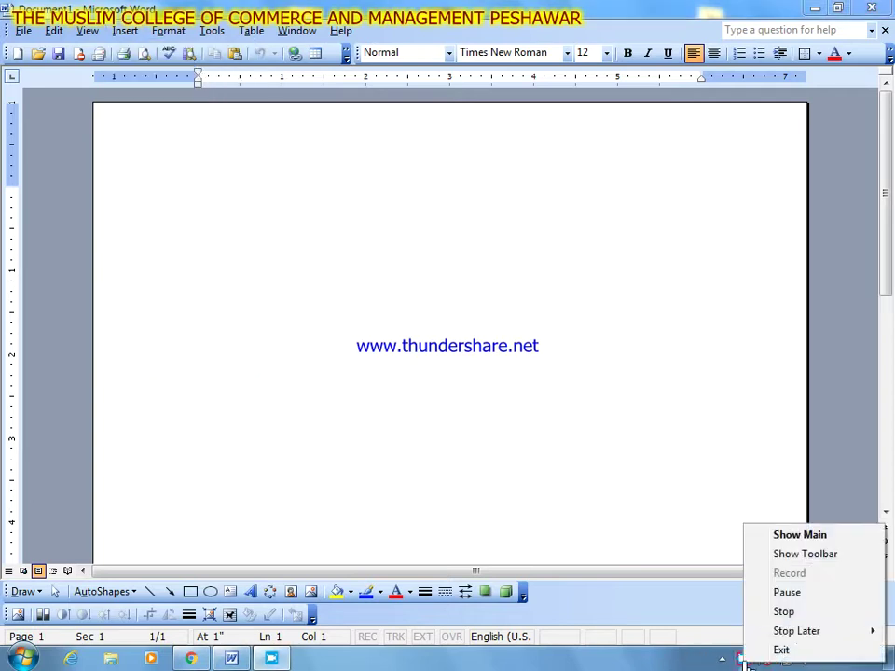
left_click(799, 534)
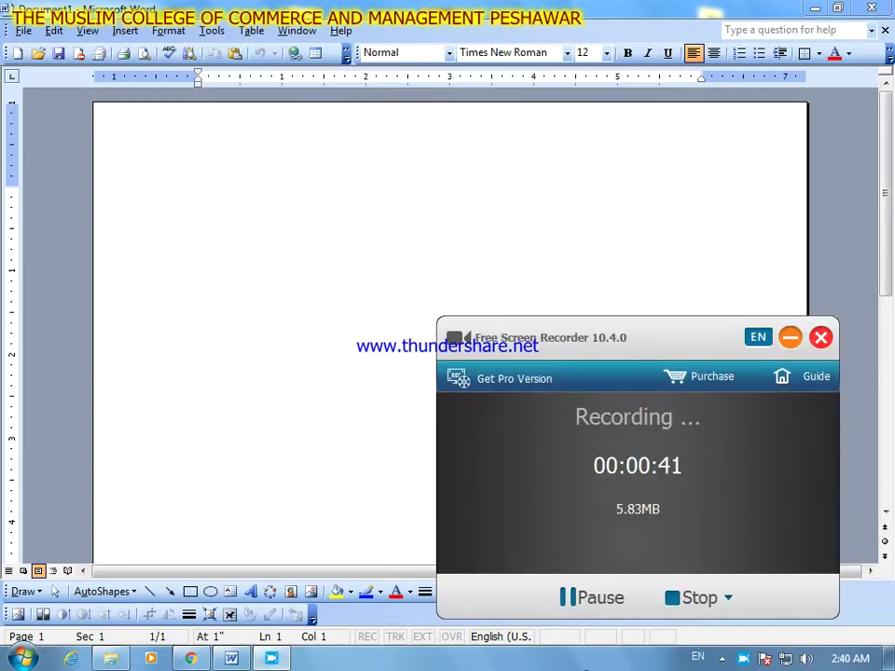
left_click(790, 340)
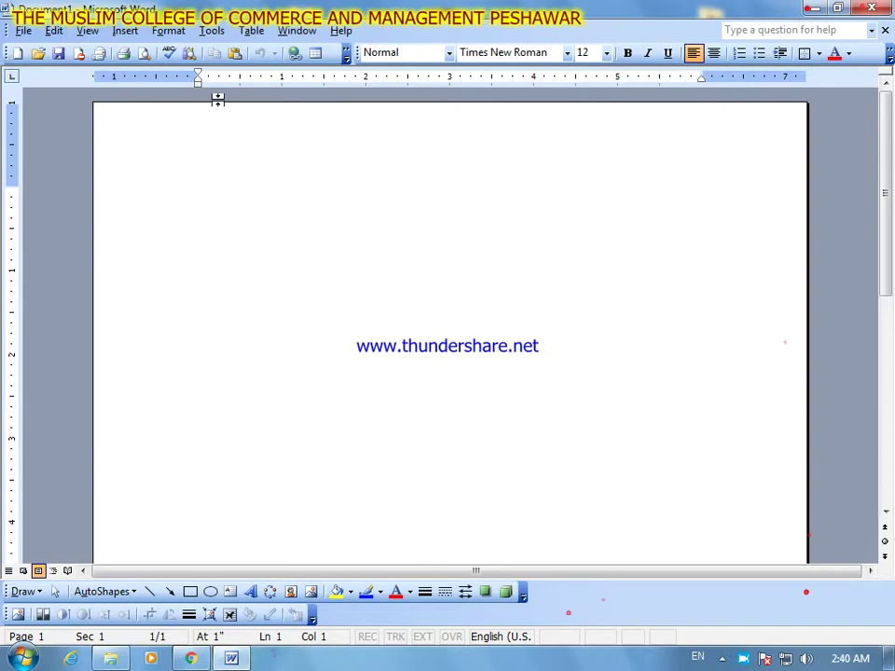
Examine the break types available for insertion, including page break and column break, without inserting any
left_click(126, 30)
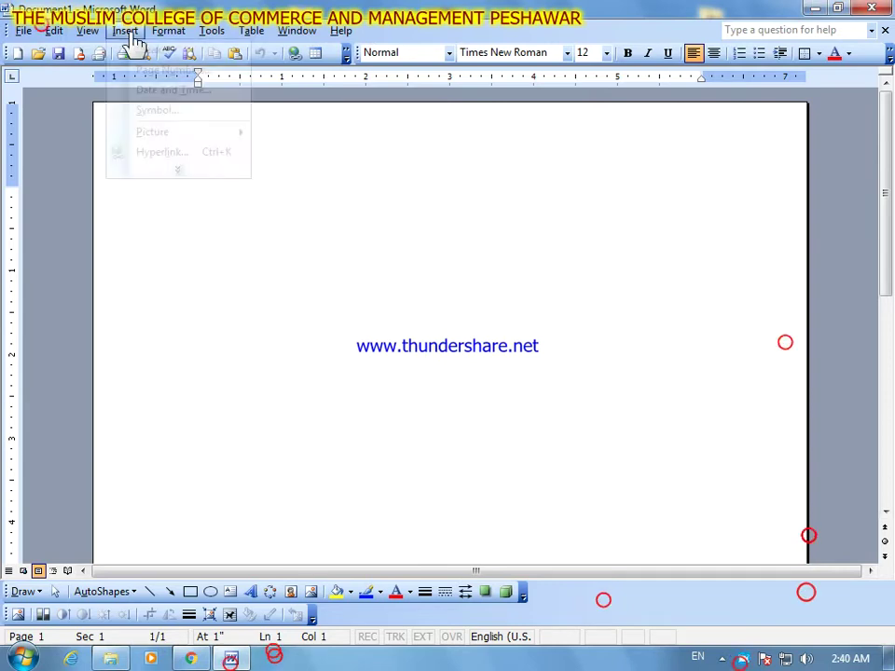
left_click(179, 171)
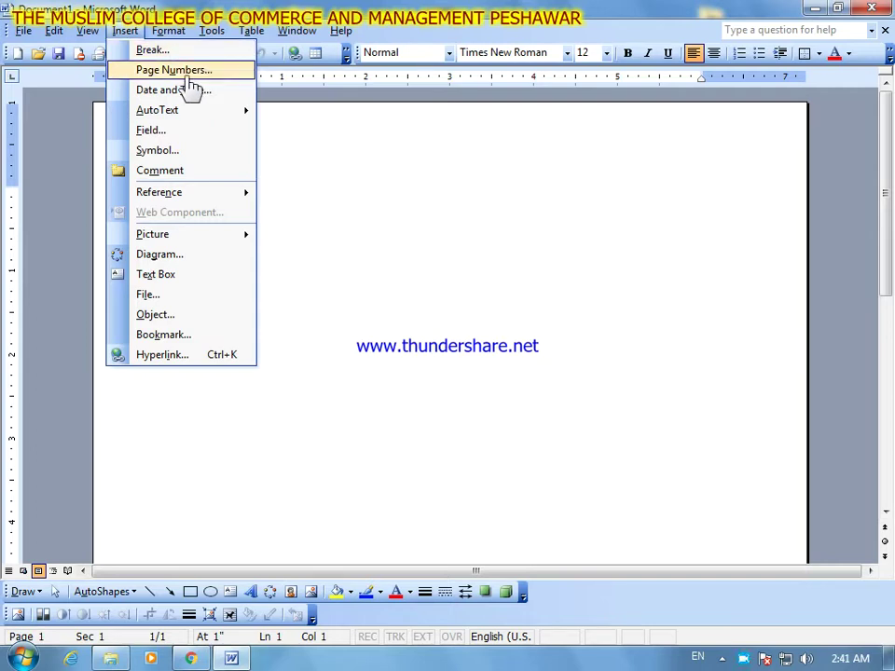
left_click(193, 50)
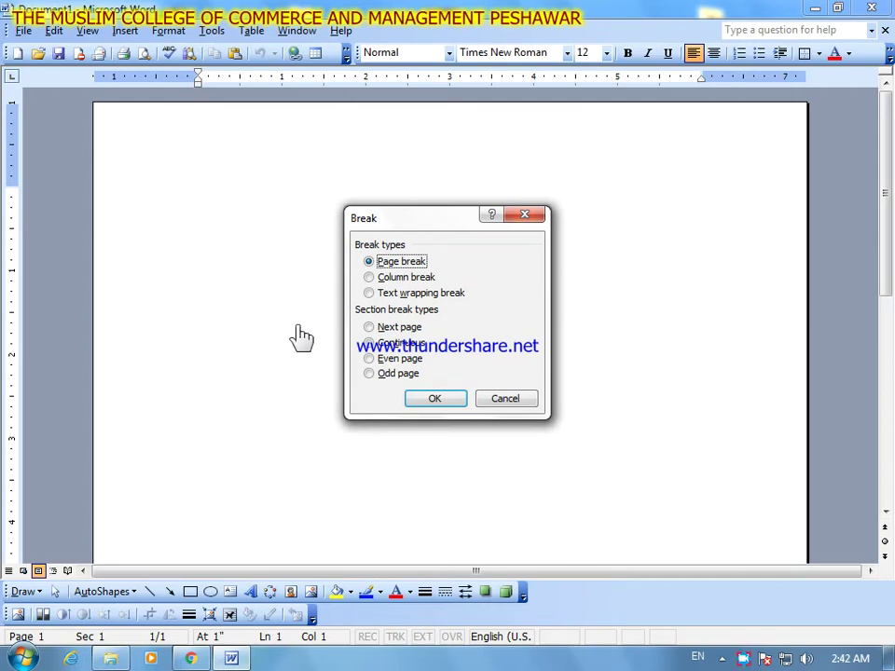
left_click(407, 279)
left_click(392, 264)
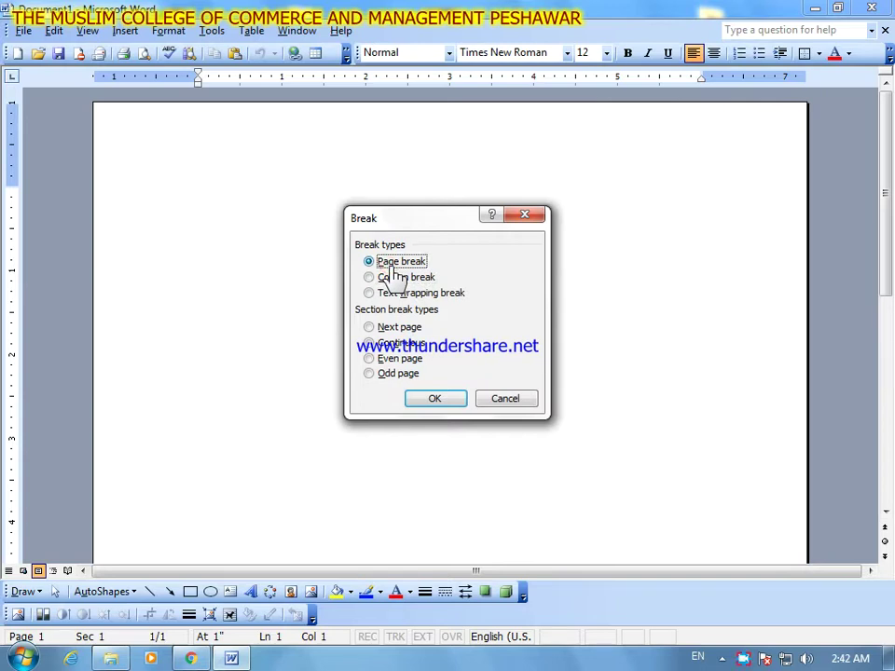
left_click(495, 401)
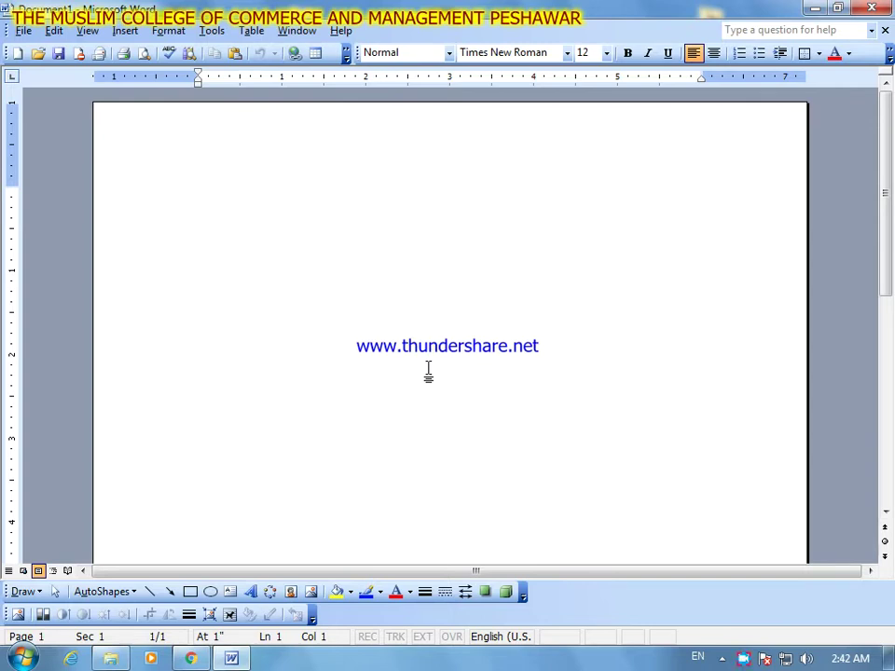
Generate sample paragraphs with =rand() and paste two more copies of all the text below them
type("=rand()")
key("Return")
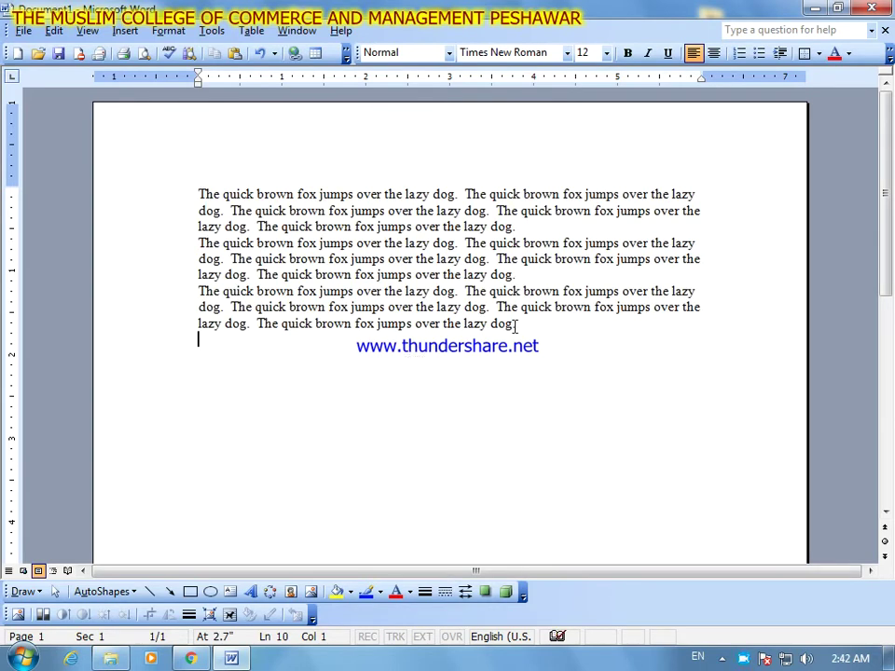
key("ctrl+a")
key("ctrl+c")
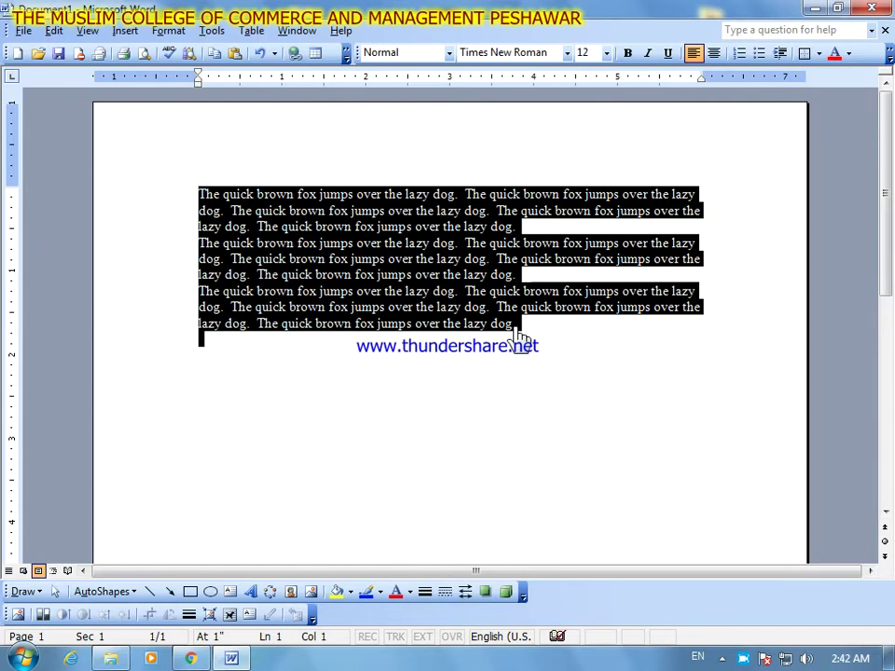
key("Right")
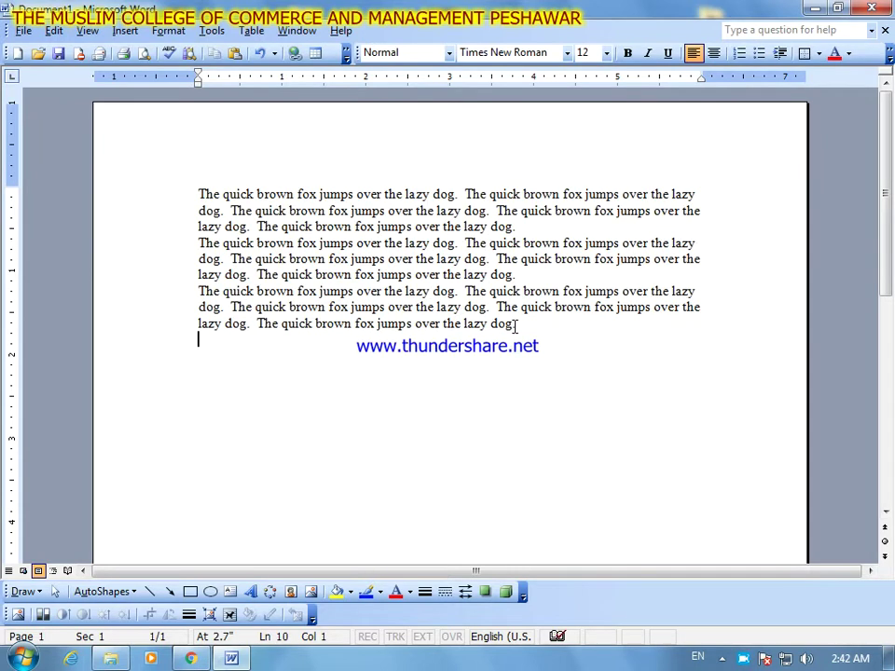
key("ctrl+v")
key("ctrl+v")
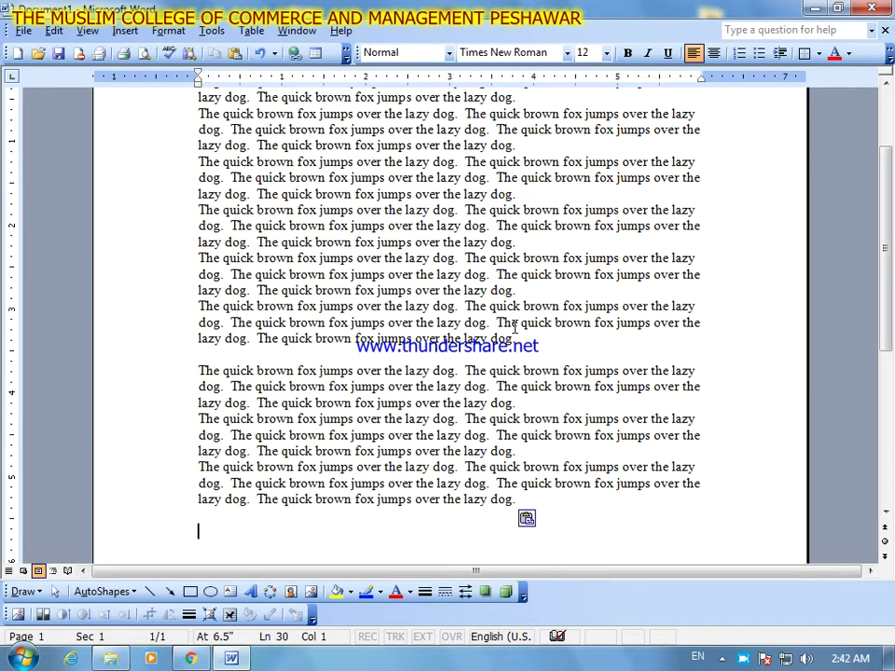
Return to the beginning of the document to look over the sample text
key("Up")
key("Up")
key("Up")
key("Up")
key("Up")
key("Up")
key("Up")
key("Up")
key("Up")
key("Up")
key("Up")
key("Up")
key("Up")
key("Up")
key("Up")
key("Up")
key("ctrl+Home")
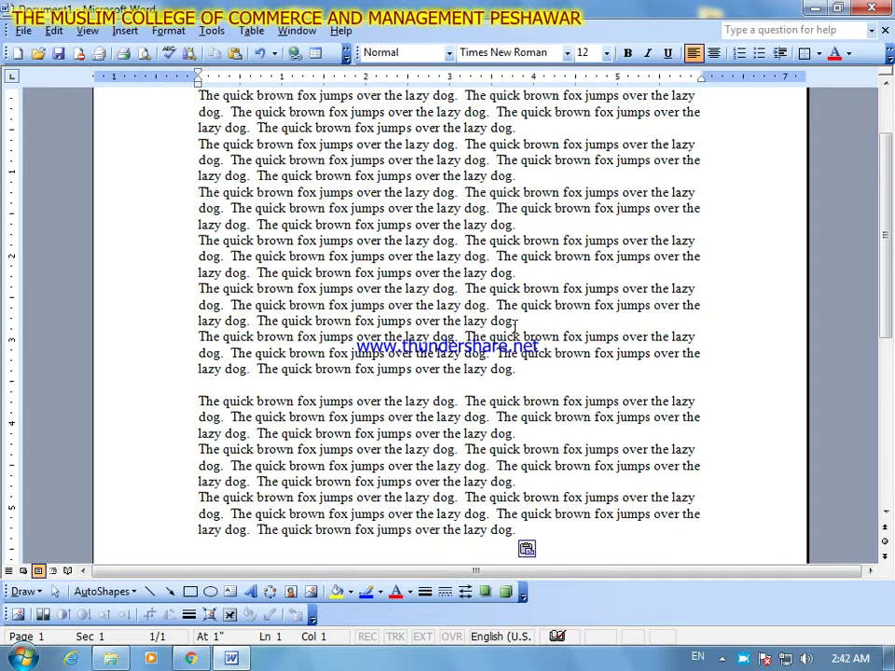
left_click_drag(889, 140, 888, 104)
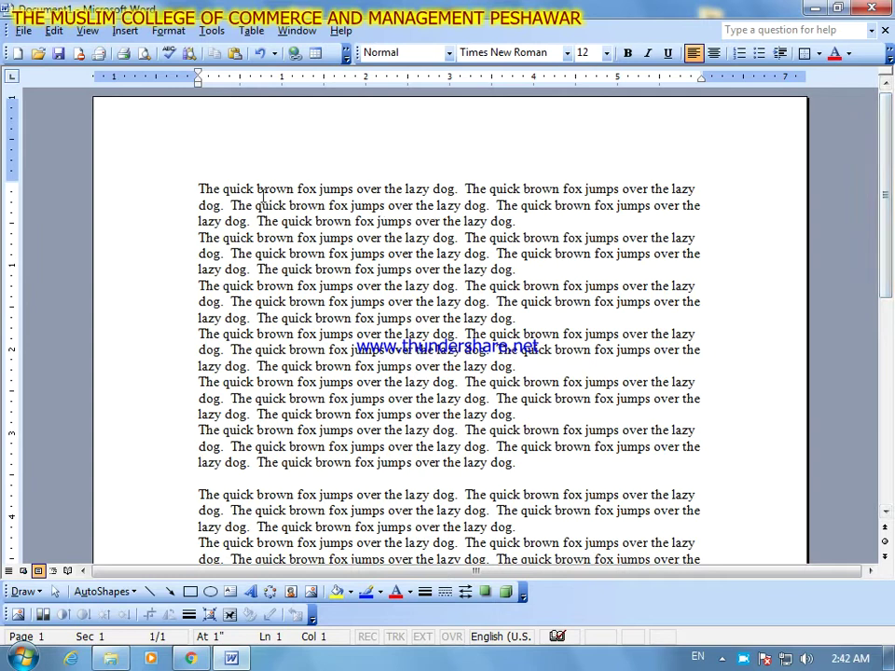
Paste two more copies of the sample text below the last paragraph of the document
key("ctrl+v")
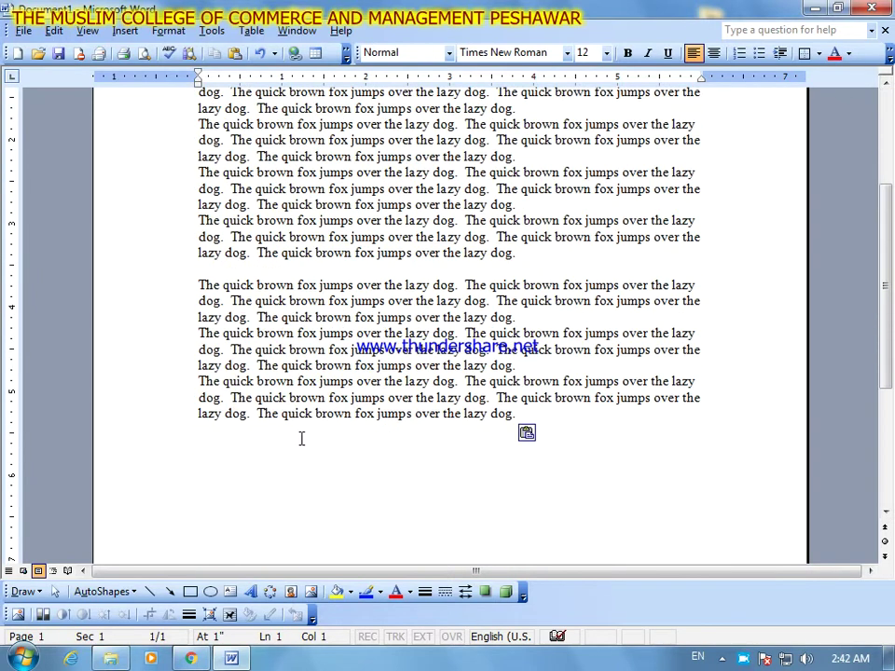
left_click(519, 253)
left_click(554, 424)
key("ctrl+v")
key("ctrl+v")
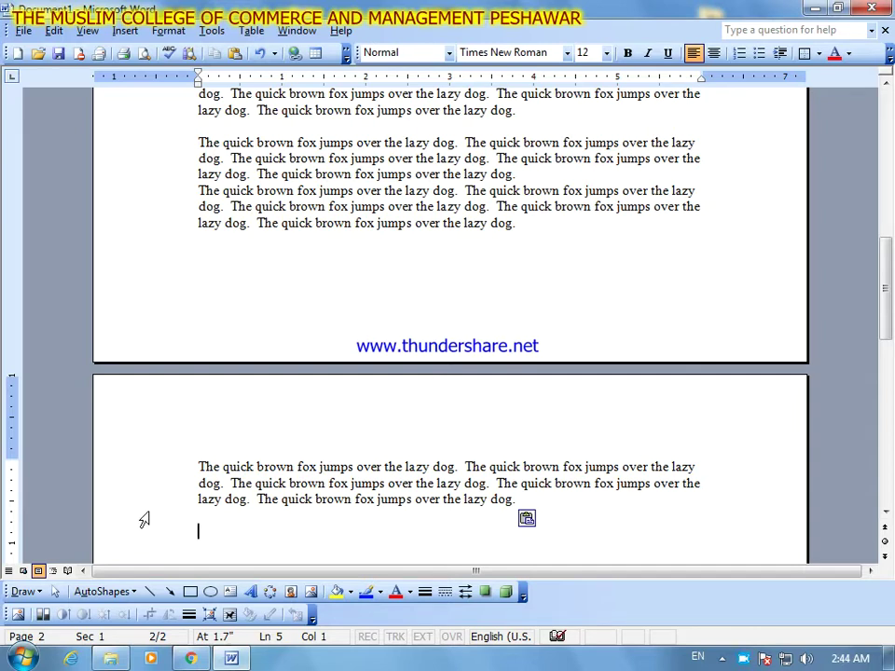
Add a separate line reading "Q::" above the first paragraph of the last text block on page one
left_click(388, 269)
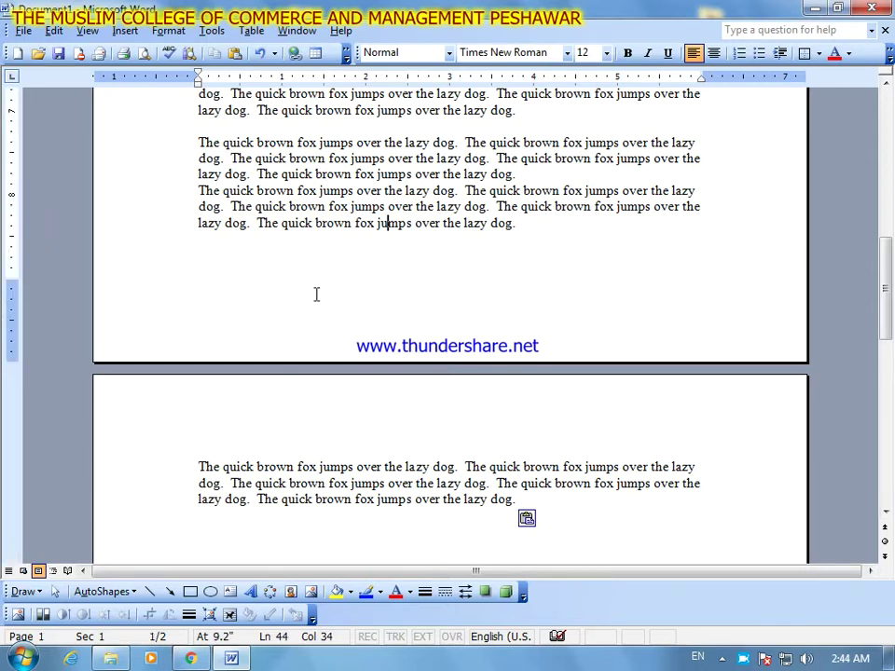
left_click(535, 223)
scroll(495, 308, "up", 4)
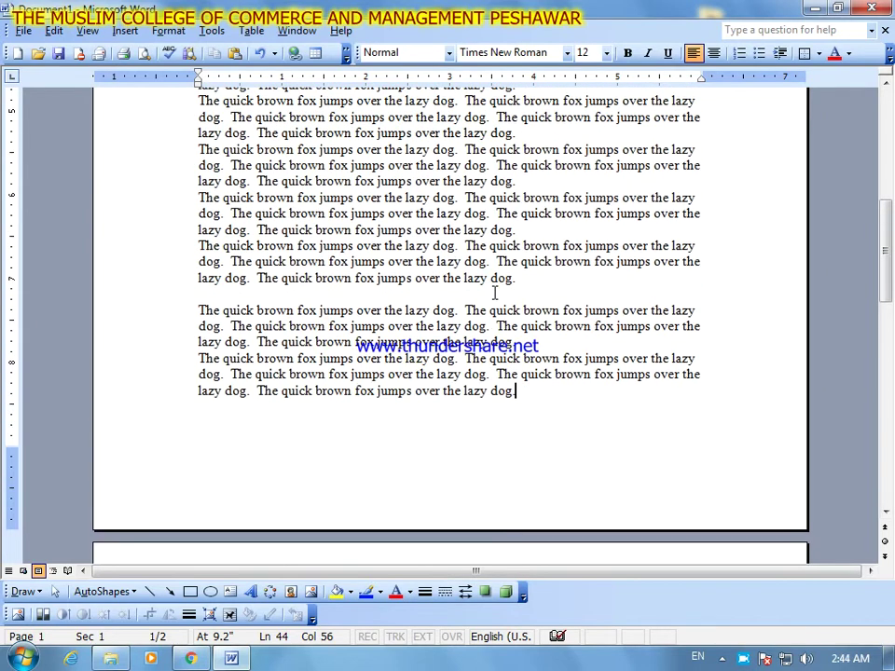
scroll(495, 293, "up", 2)
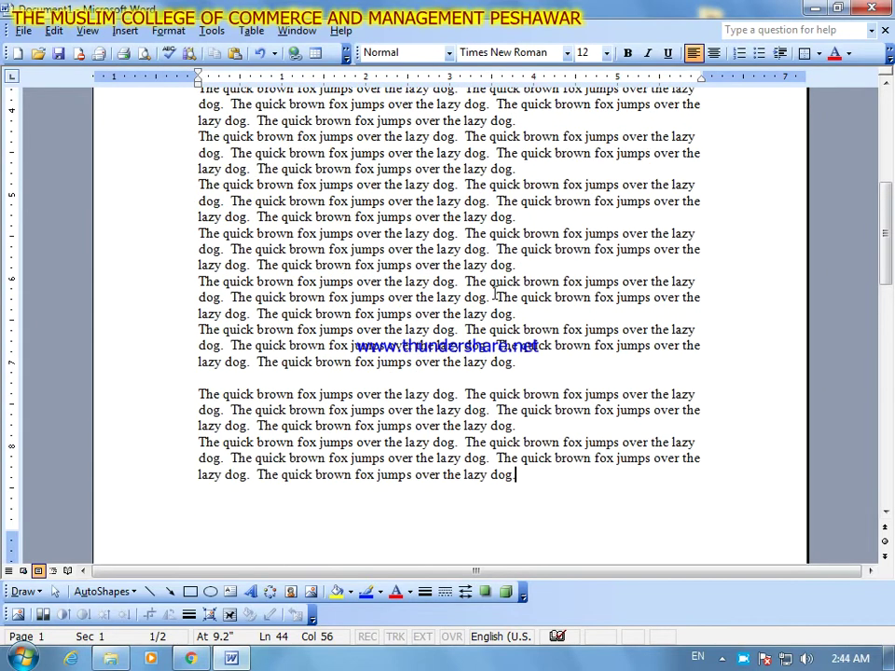
left_click(199, 395)
type("Q")
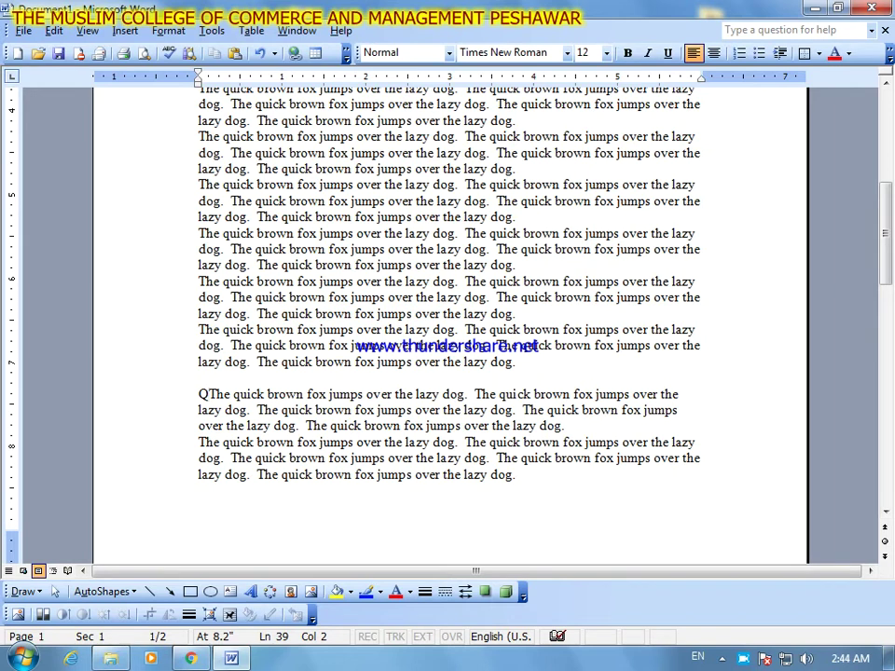
type(":")
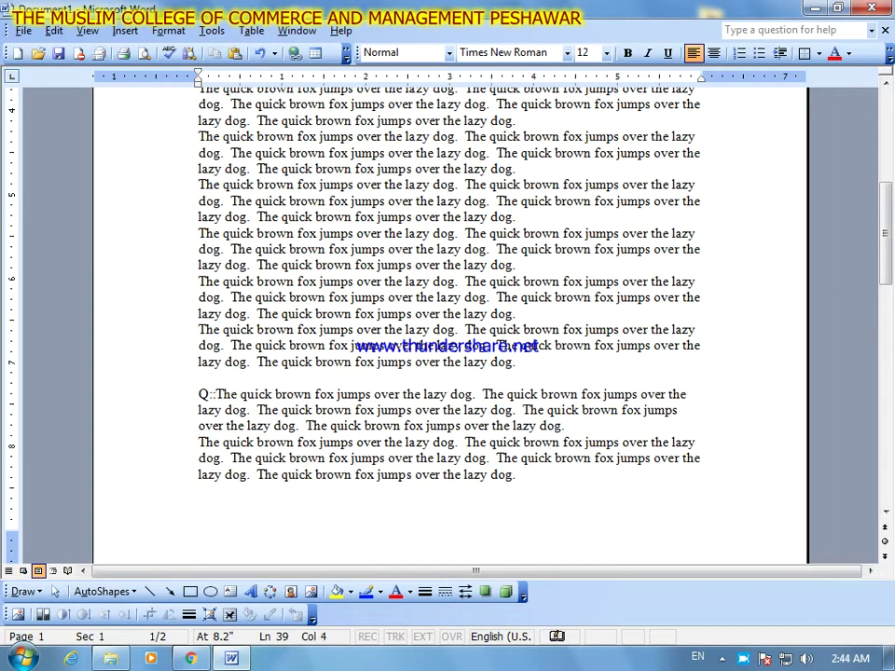
key("Return")
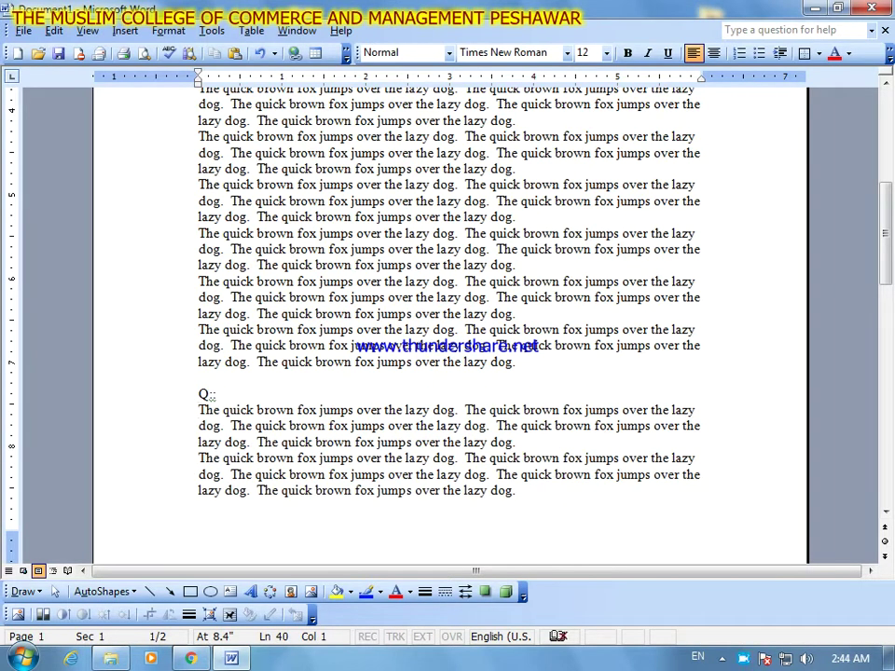
Dismiss the grammar flag on the colons of the "Q::" line, keeping its text as written
right_click(209, 395)
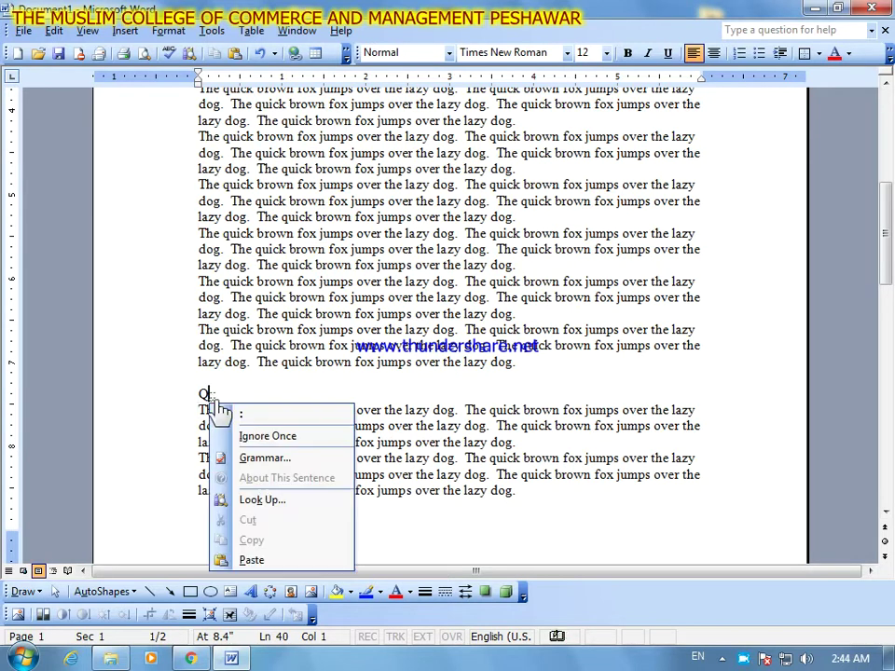
left_click(202, 395)
right_click(207, 397)
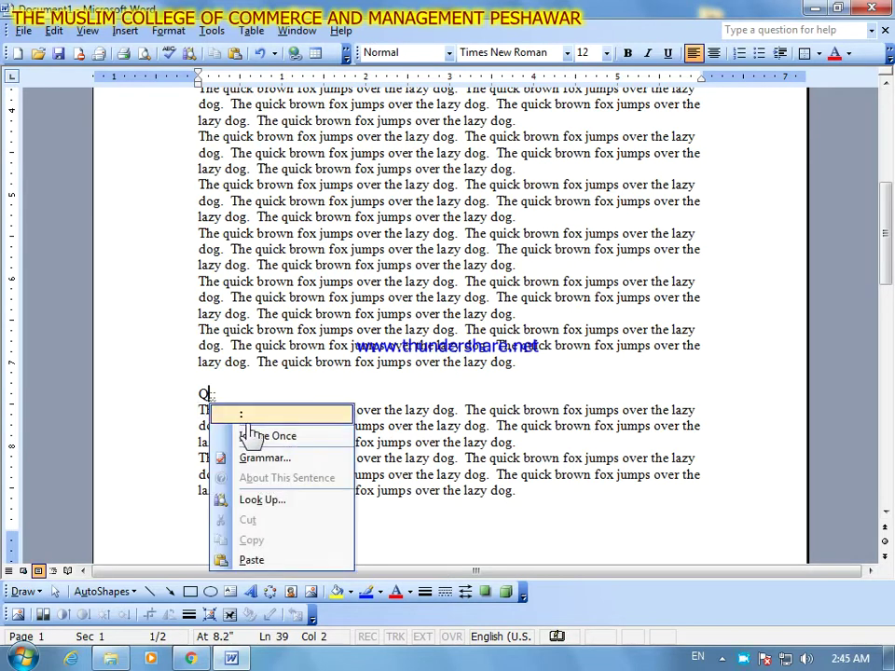
left_click(246, 416)
left_click(252, 393)
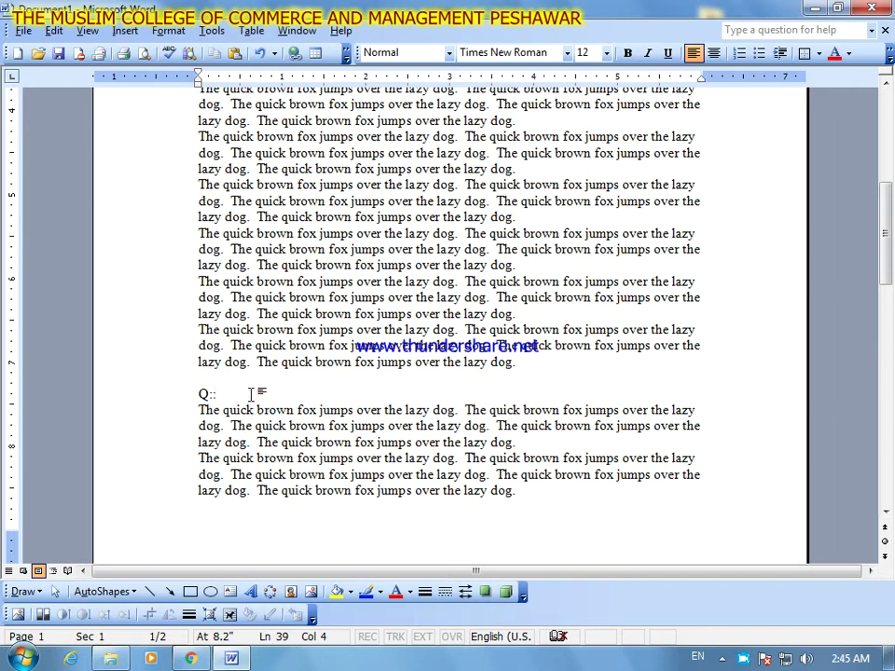
Insert a page break at the end of the paragraph just above the "Q::" line
left_click(194, 393)
left_click(516, 363)
scroll(378, 438, "down", 7)
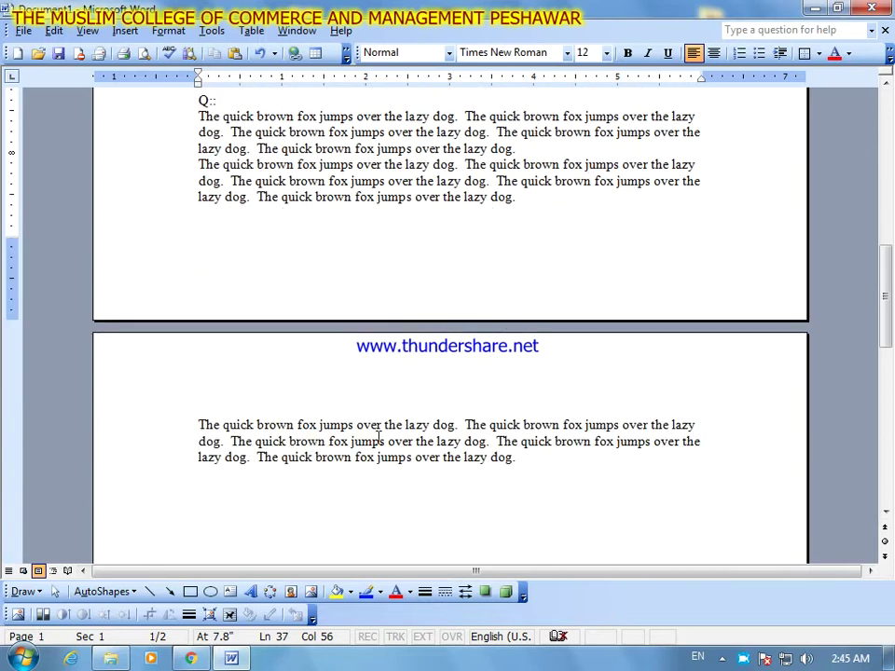
scroll(378, 438, "up", 5)
scroll(379, 439, "down", 1)
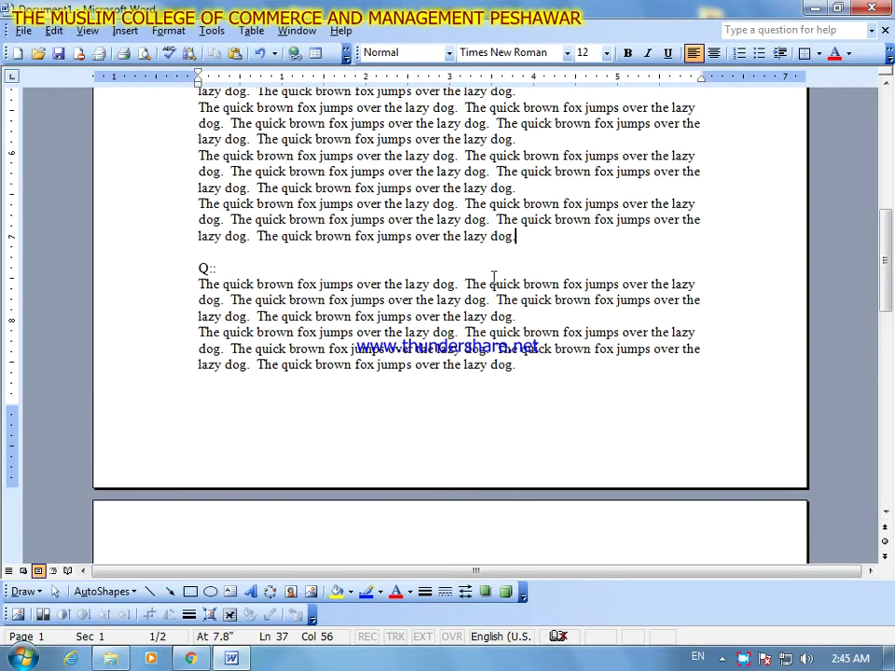
left_click(123, 31)
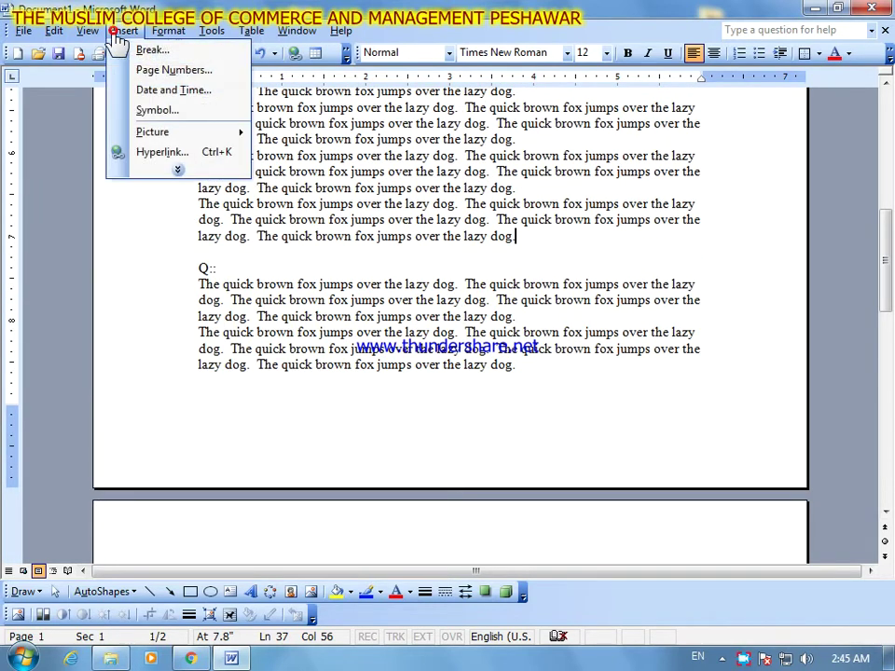
left_click(185, 169)
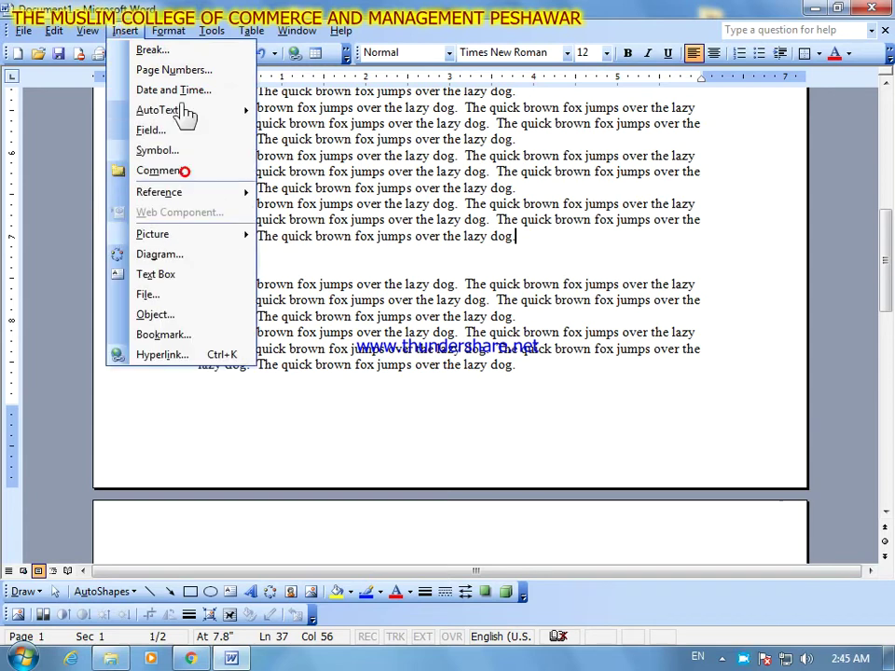
left_click(173, 51)
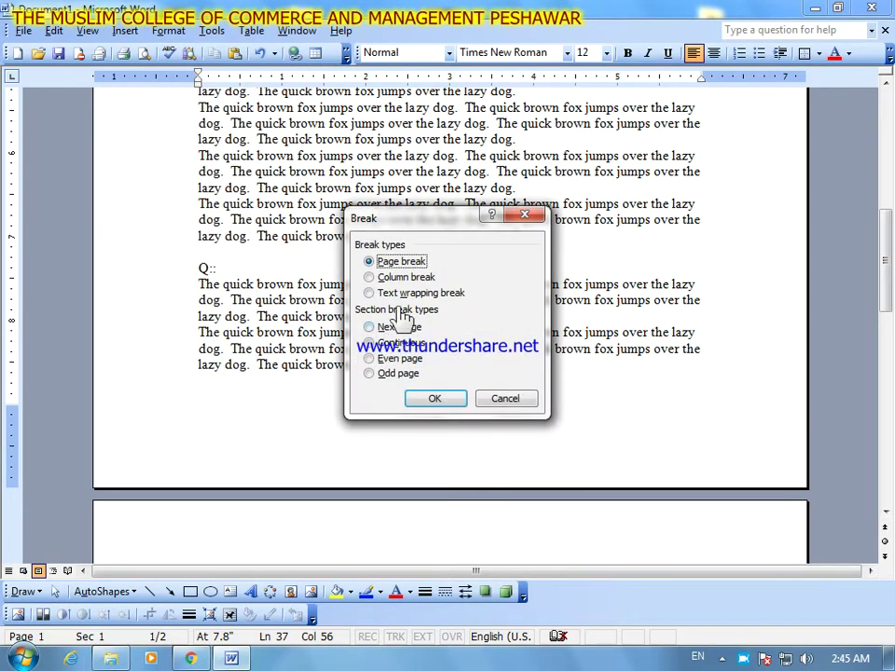
left_click(435, 401)
Examine how the text is divided between pages one and two around the page break
scroll(341, 349, "down", 5)
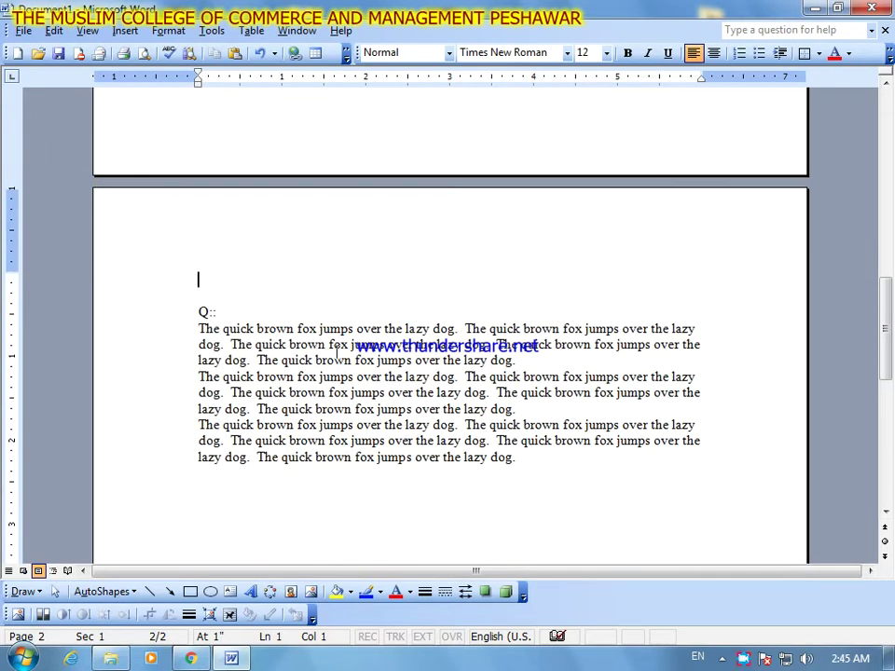
scroll(336, 351, "up", 3)
scroll(340, 344, "up", 6)
scroll(341, 341, "up", 7)
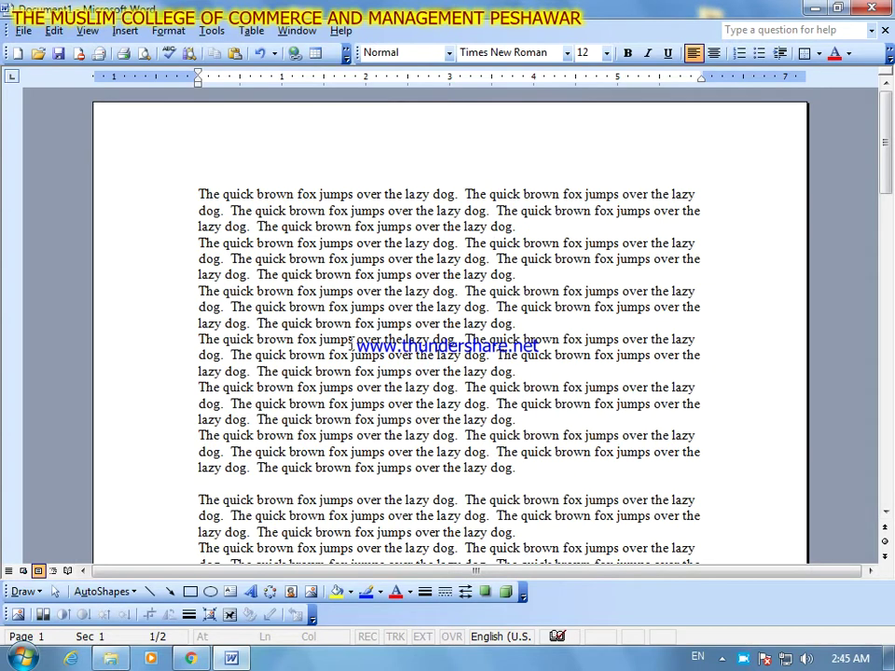
left_click(197, 194)
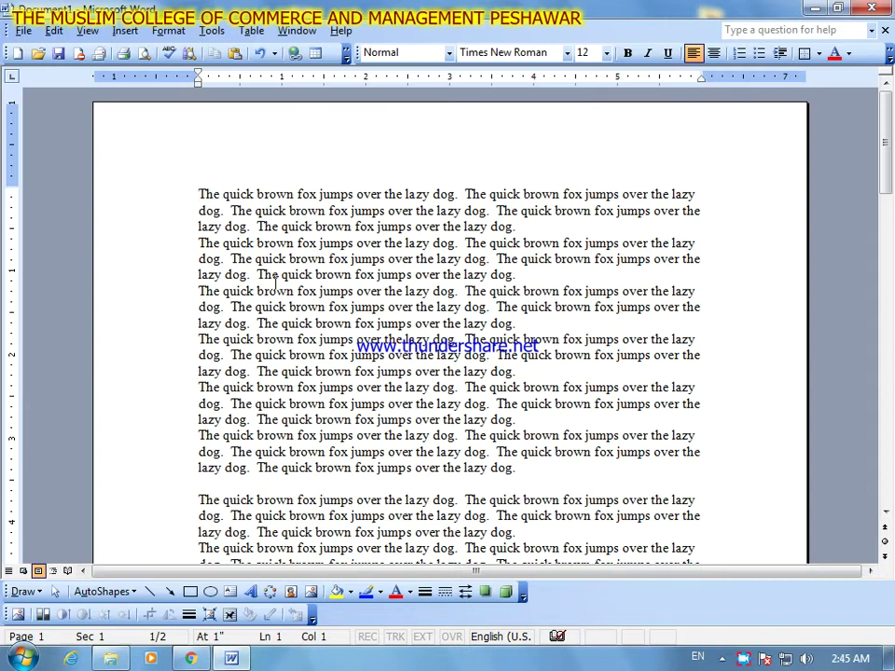
scroll(275, 283, "down", 10)
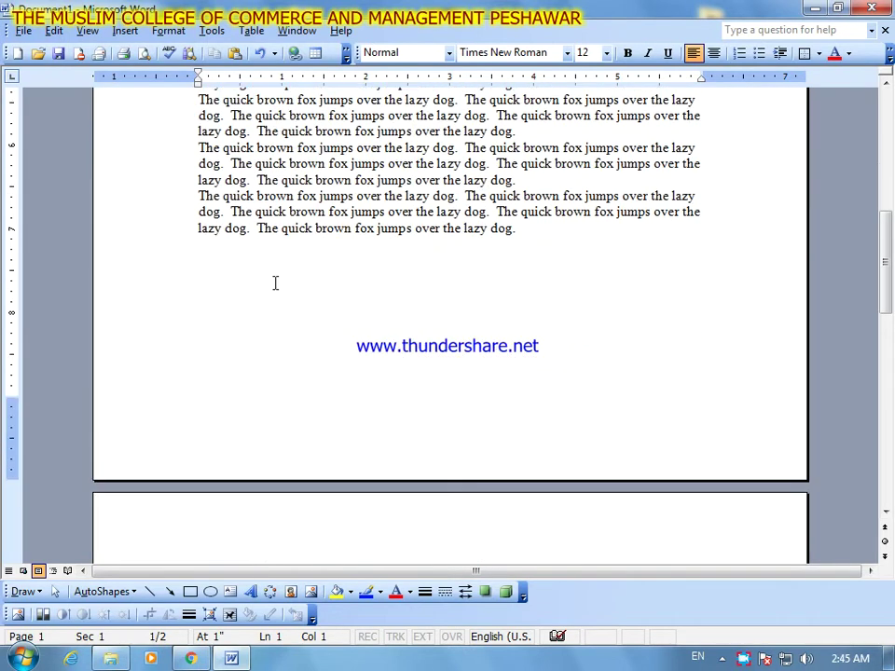
left_click(515, 232)
left_click(125, 30)
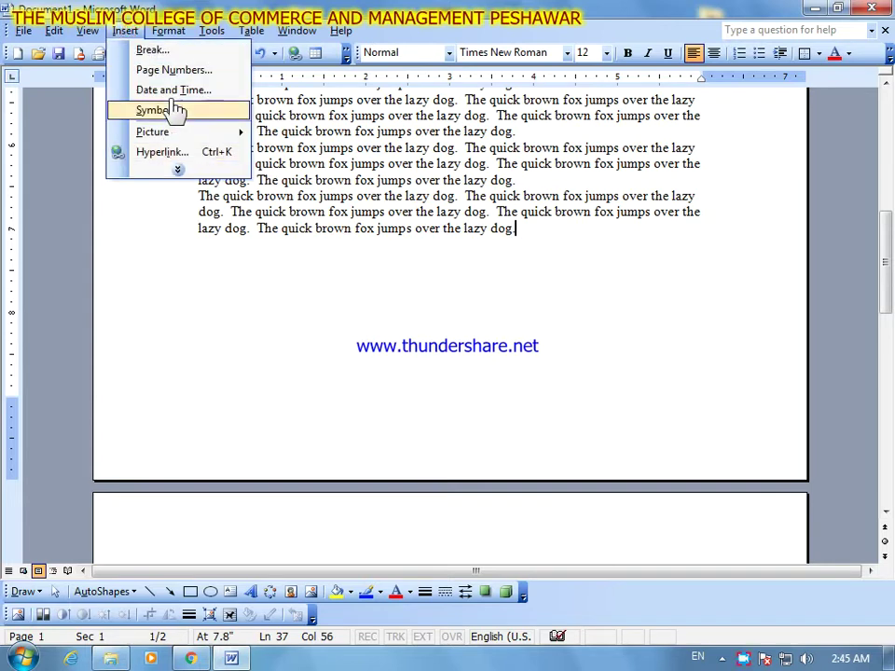
left_click(151, 51)
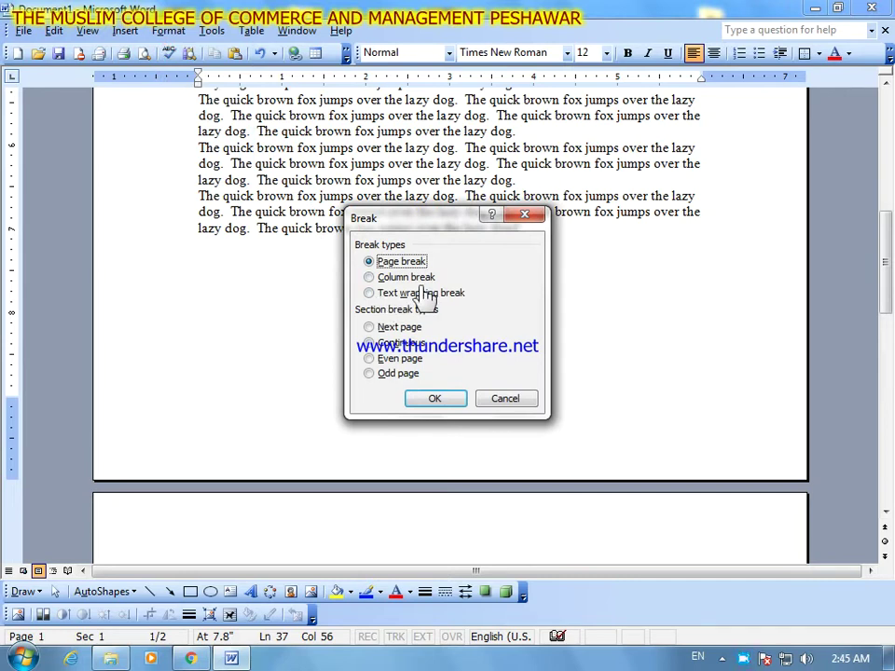
left_click(500, 403)
Insert a column break right after "The quick" at the start of the second text block on page one
scroll(466, 362, "up", 3)
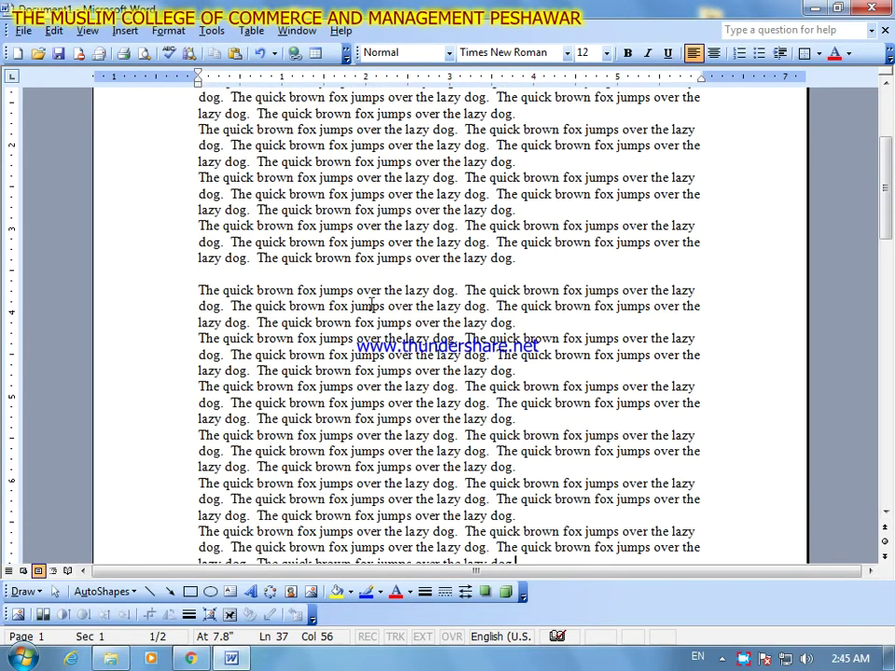
left_click(256, 290)
left_click(125, 30)
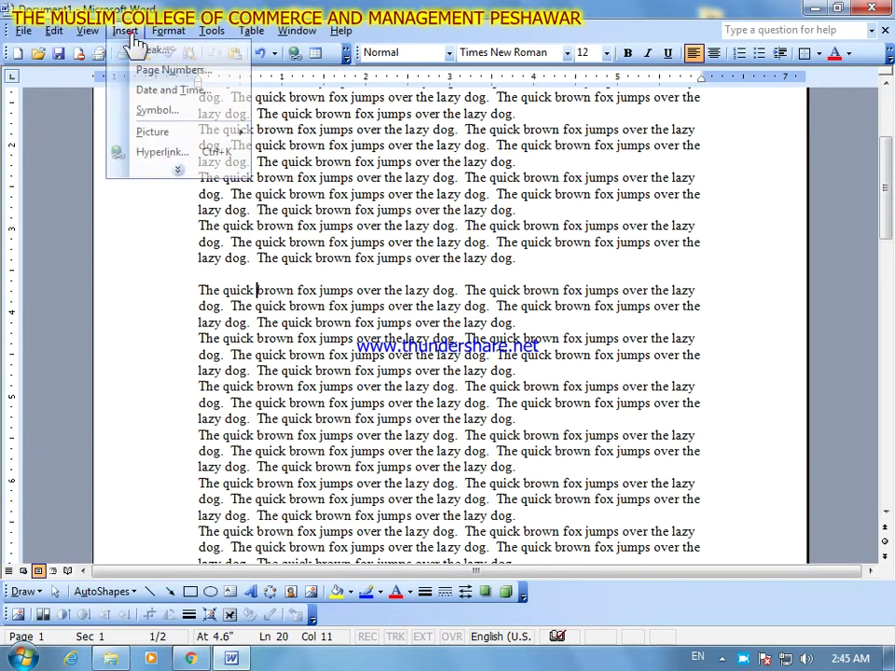
left_click(151, 50)
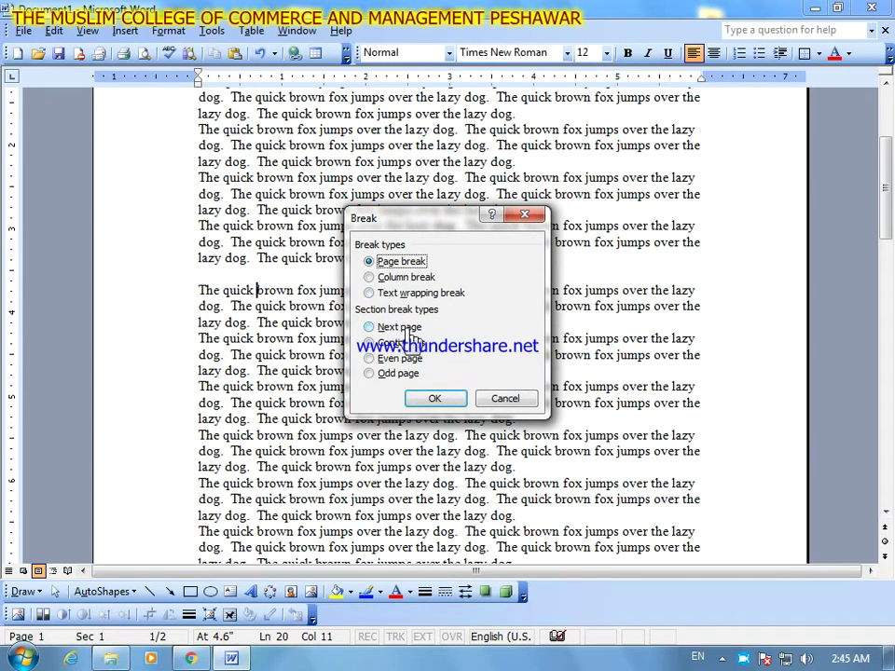
left_click(407, 277)
left_click(438, 398)
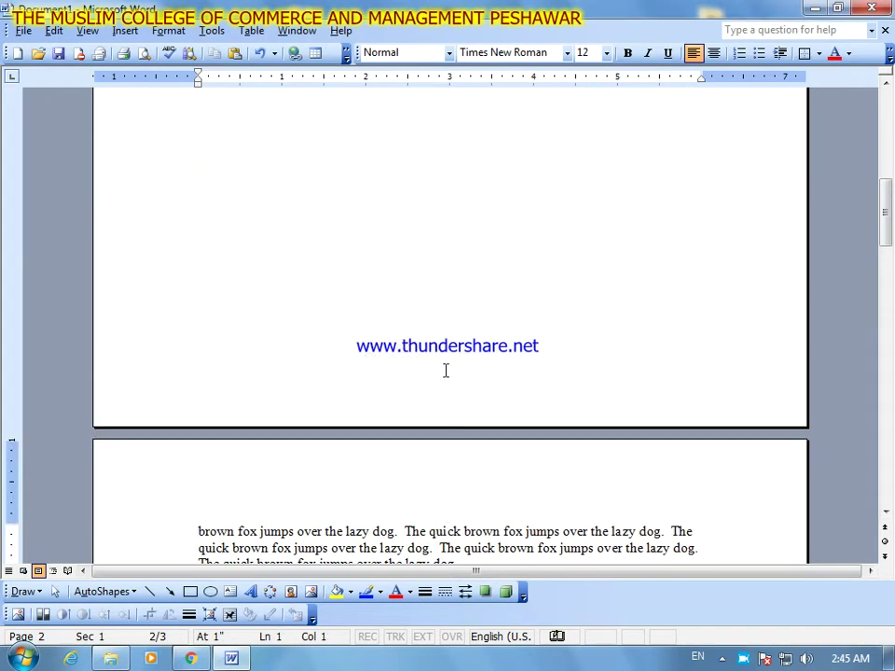
scroll(444, 373, "up", 3)
scroll(444, 373, "up", 8)
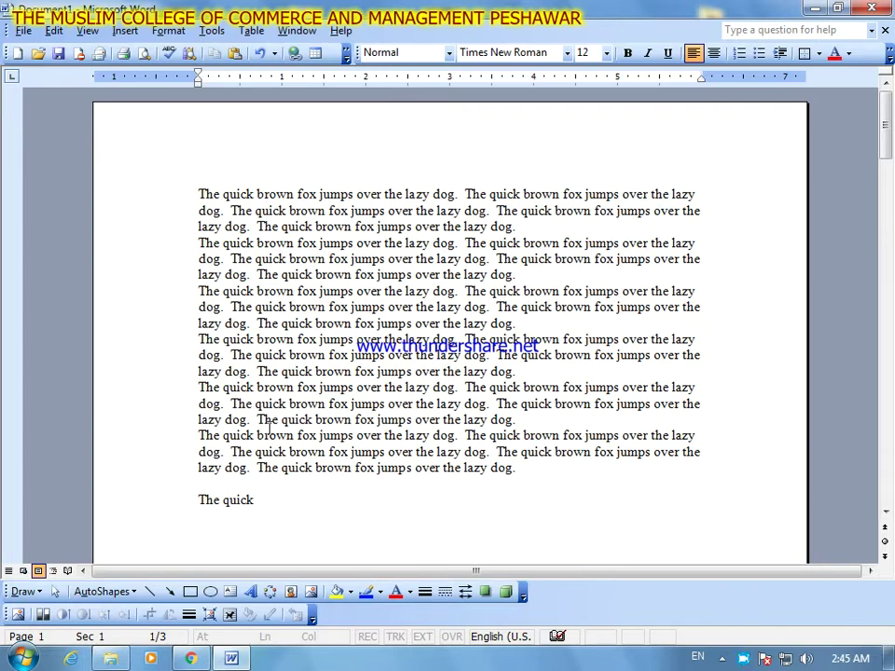
left_click(274, 337)
left_click(125, 31)
left_click(161, 51)
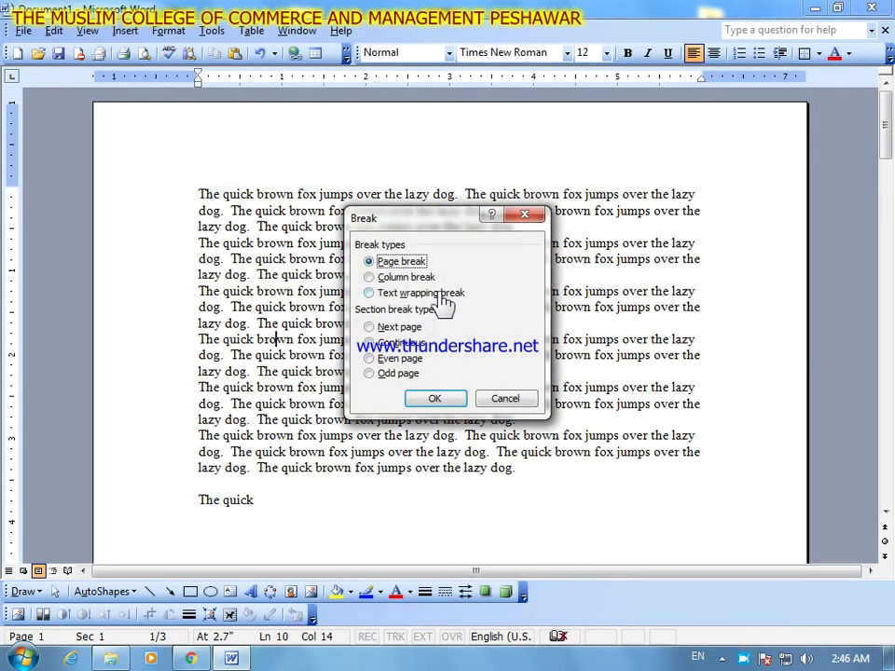
left_click(504, 398)
Insert a text wrapping break before the last sentence of the first text block's final paragraph
left_click(253, 468)
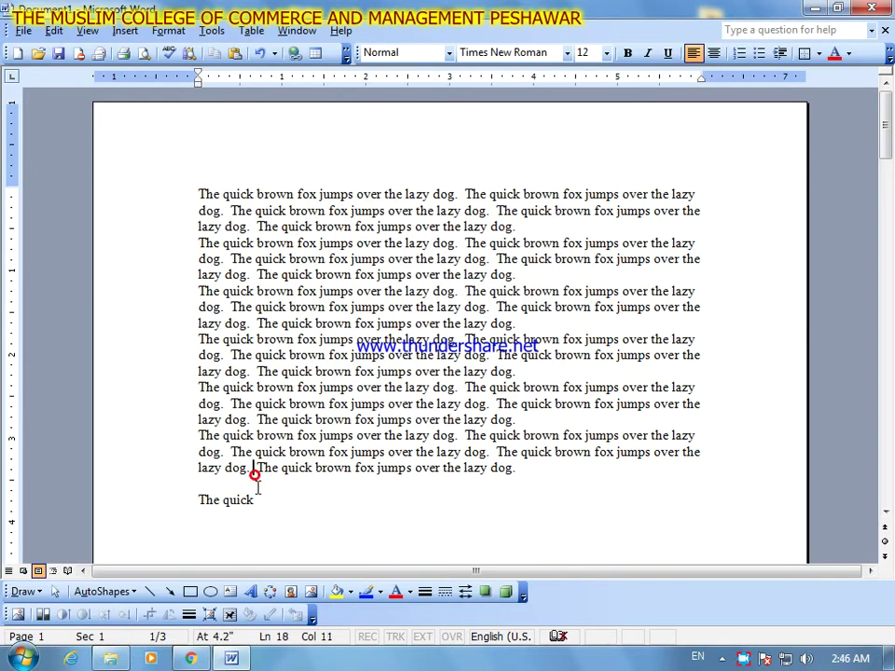
left_click(125, 31)
left_click(139, 50)
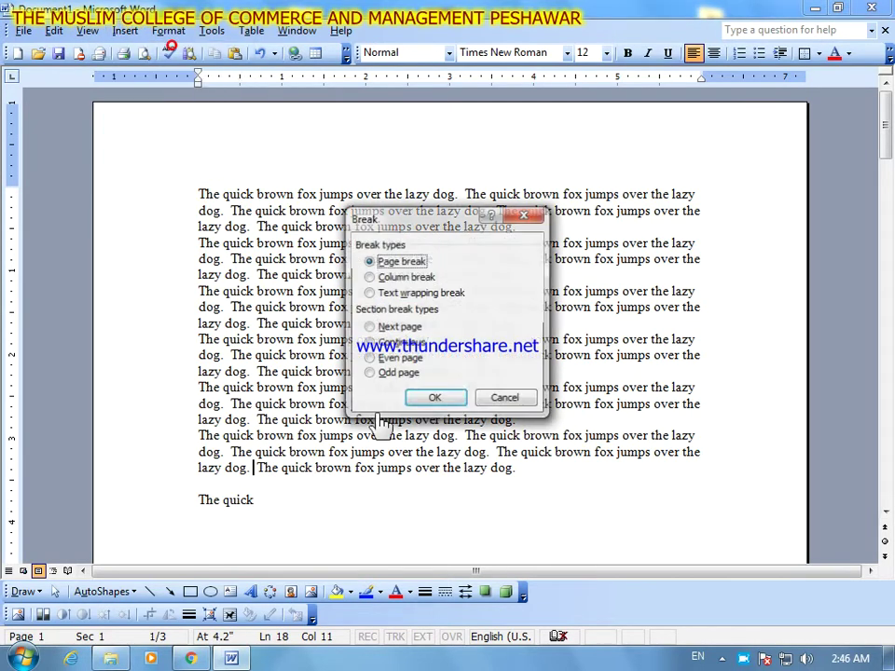
left_click(434, 293)
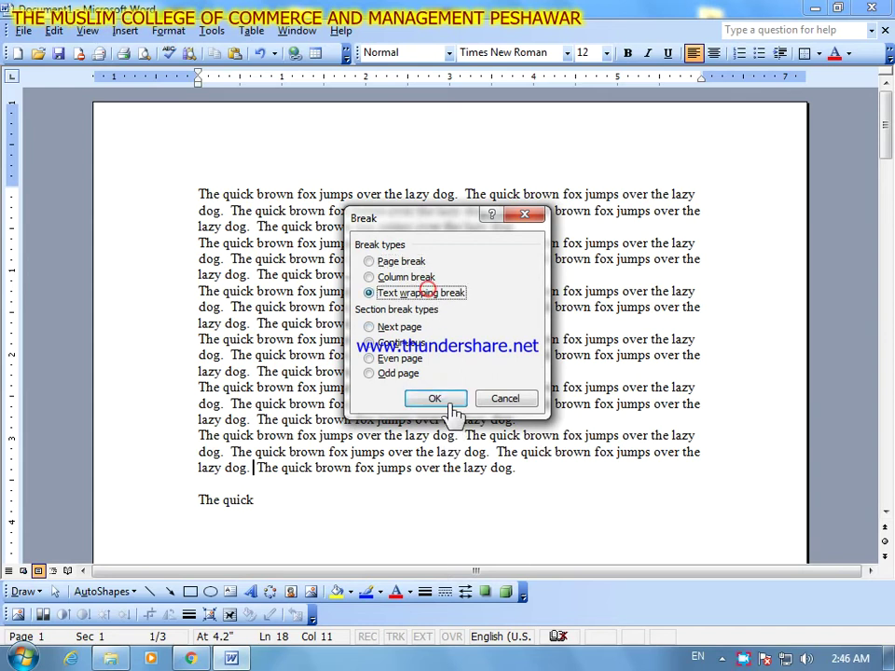
left_click(435, 399)
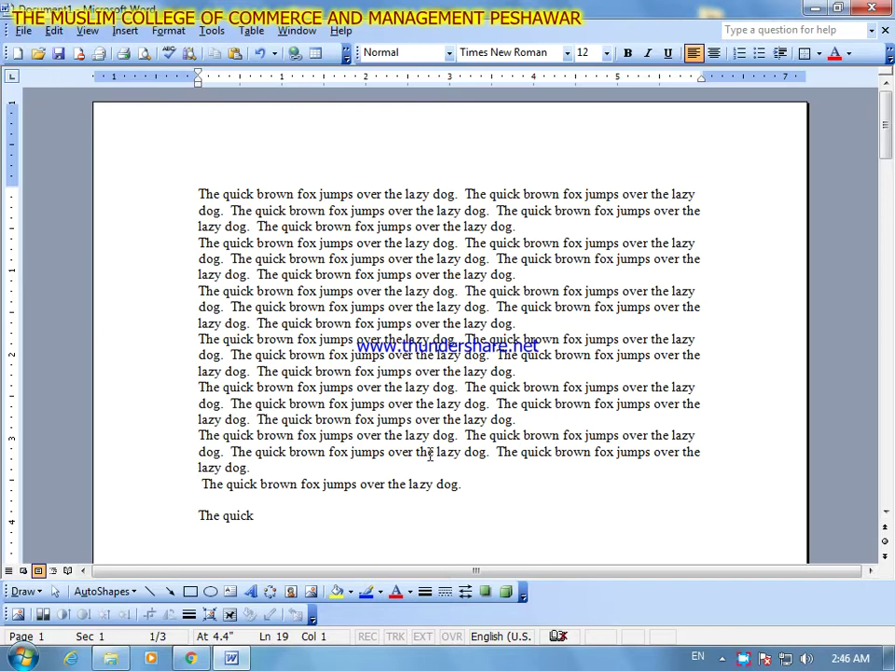
Insert a next page section break in front of the sentence split off by the text wrapping break
left_click(129, 30)
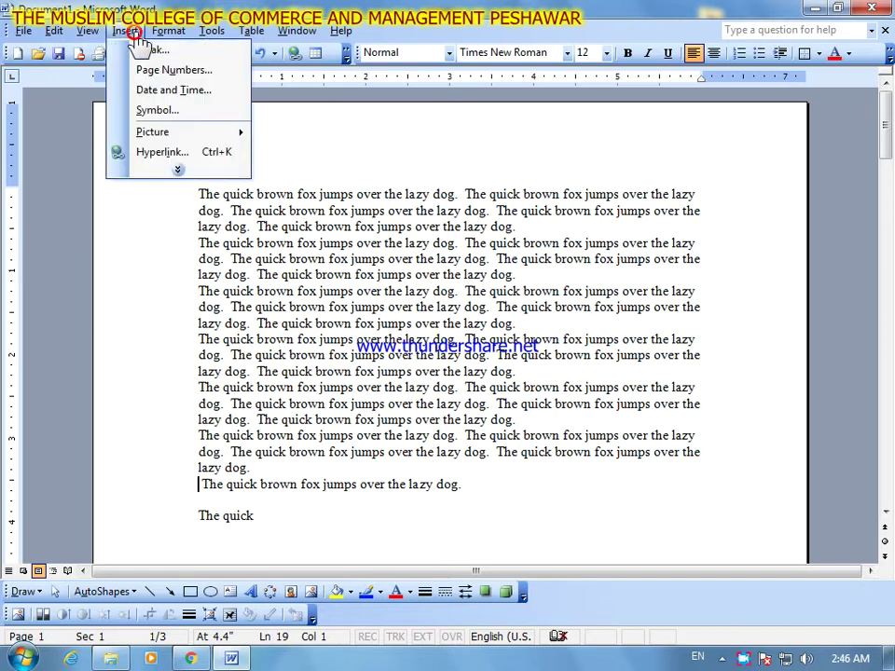
left_click(198, 173)
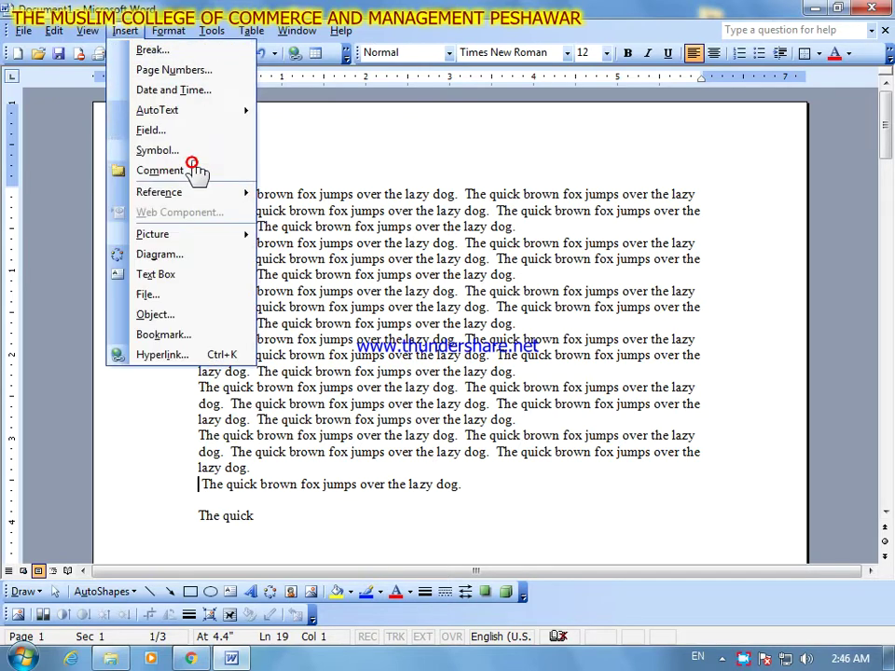
left_click(198, 50)
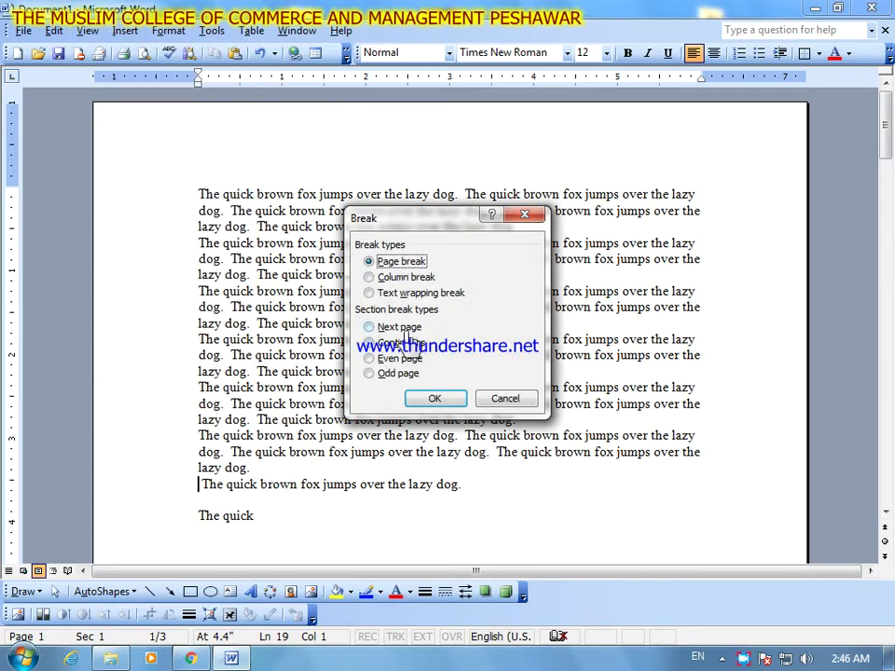
left_click(400, 328)
left_click(435, 399)
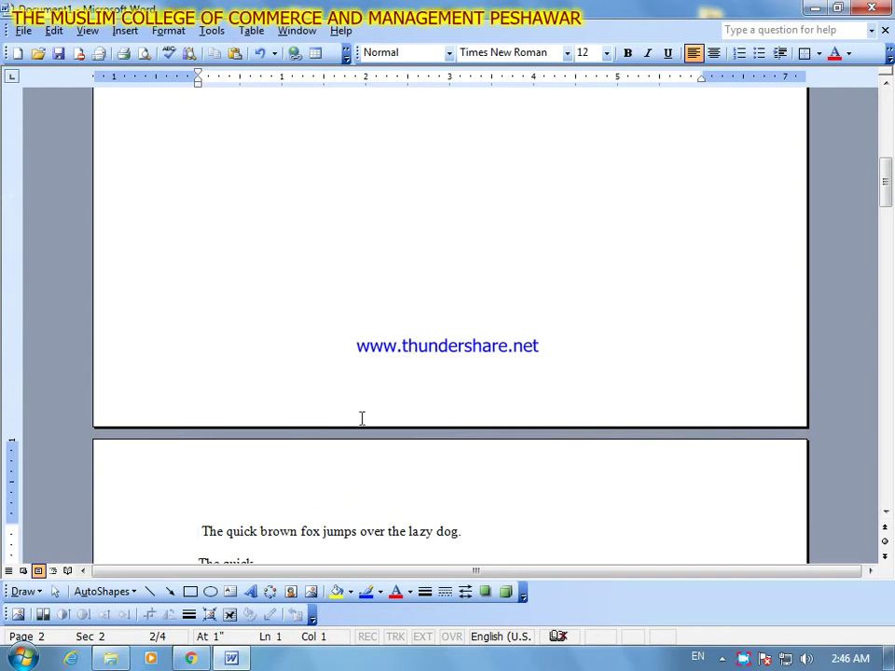
Undo the section, text wrapping, column and page breaks inserted in the document
scroll(294, 296, "up", 2)
scroll(292, 299, "down", 5)
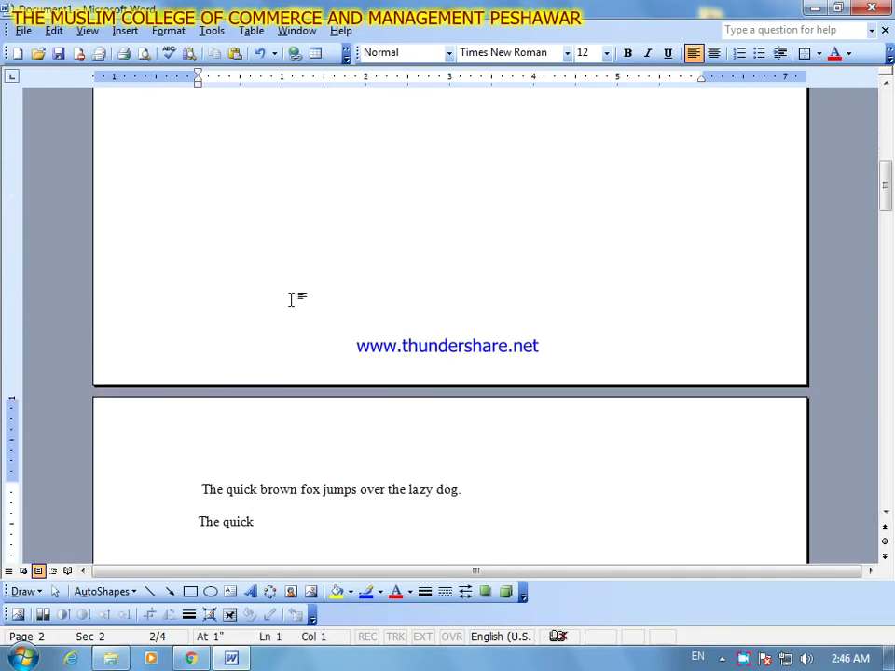
scroll(292, 299, "down", 20)
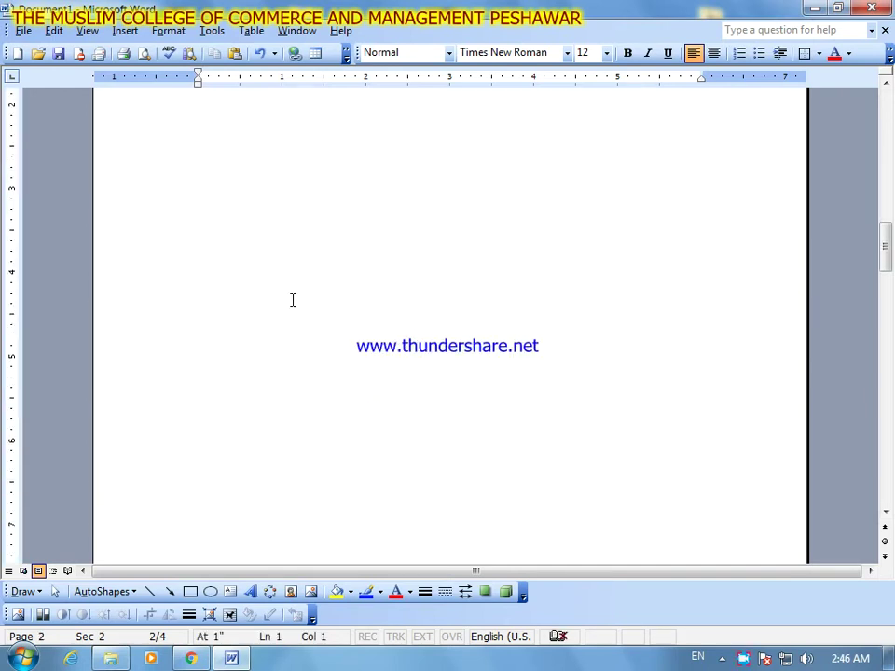
scroll(292, 299, "down", 10)
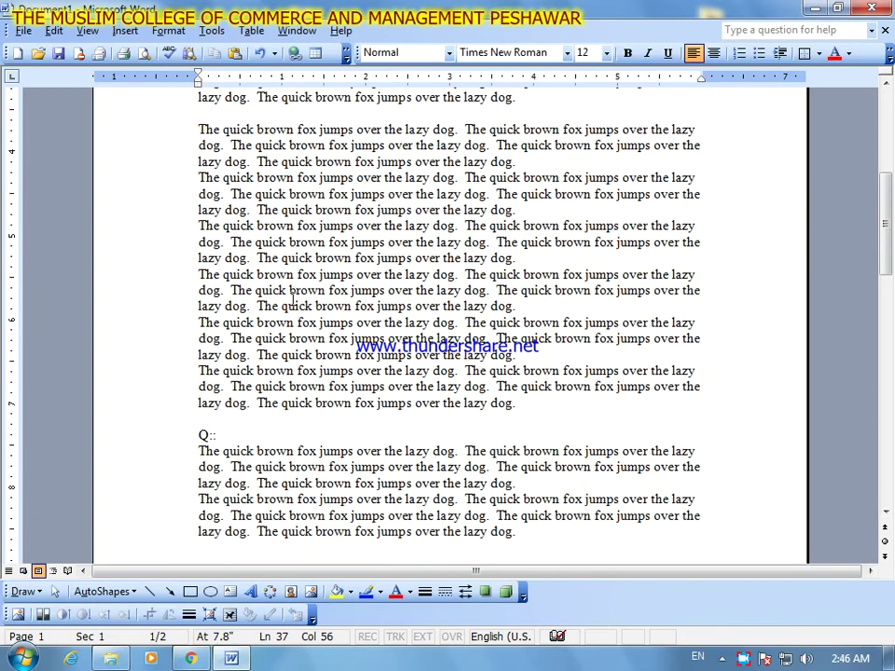
Delete the whole last paragraph of sample text, the one on page two
key("shift+F5")
key("Down")
key("Down")
key("Down")
key("Down")
key("Down")
key("Down")
key("Down")
key("Down")
key("Down")
key("Down")
key("Down")
key("Down")
key("Up")
key("Up")
key("Up")
key("Right")
key("Right")
key("Right")
key("Right")
key("Right")
key("Right")
key("Right")
key("Right")
key("Right")
key("Right")
key("Right")
key("Right")
key("Right")
key("Right")
key("Right")
key("Right")
key("Right")
key("Right")
key("Right")
key("Right")
key("Right")
key("Right")
key("Right")
key("Right")
key("shift+Left")
key("shift+Left")
key("shift+Left")
key("shift+Left")
key("shift+Left")
key("shift+Left")
key("shift+Left")
key("shift+Left")
key("shift+Left")
key("shift+Left")
key("shift+Left")
key("shift+Left")
key("shift+Left")
key("shift+Left")
key("shift+Left")
key("shift+Left")
key("shift+Left")
key("shift+Left")
key("shift+Left")
key("shift+Left")
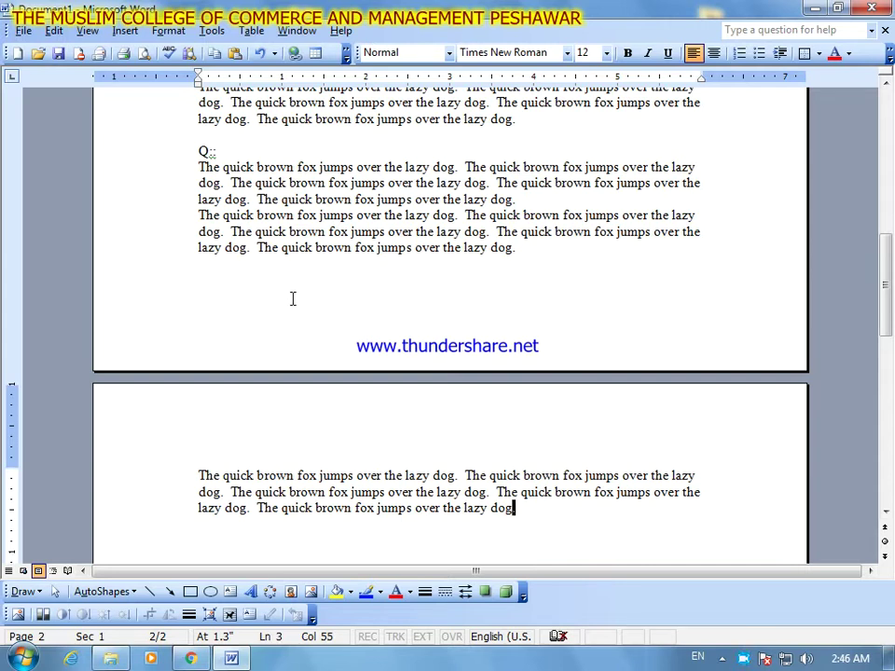
key("shift+Left")
key("shift+Left")
key("shift+Left")
key("shift+Left")
key("shift+Left")
key("shift+Left")
key("shift+Left")
key("shift+Left")
key("shift+Left")
key("shift+Left")
key("shift+Left")
key("shift+Left")
key("shift+Left")
key("shift+Left")
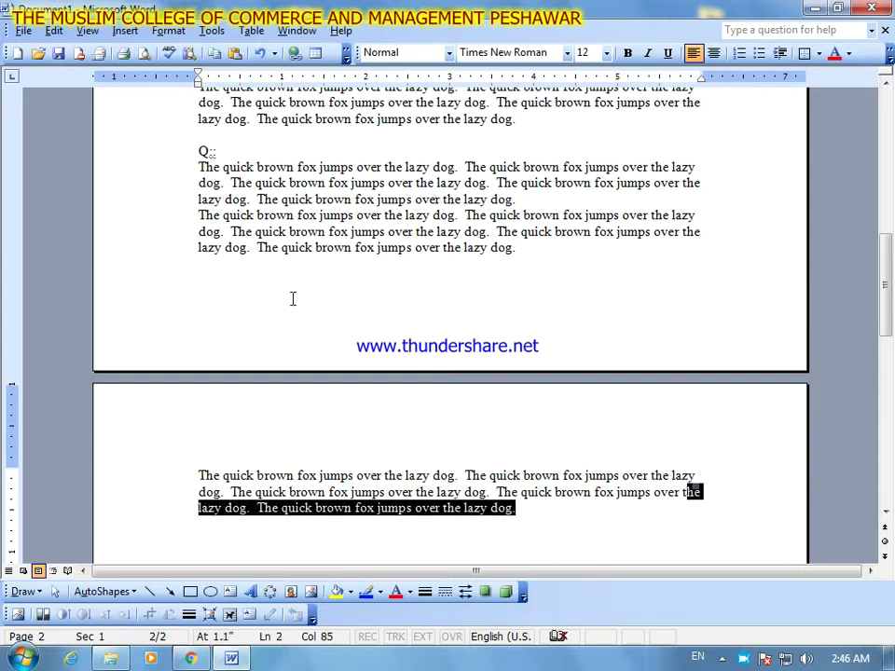
key("shift+Up")
key("shift+Up")
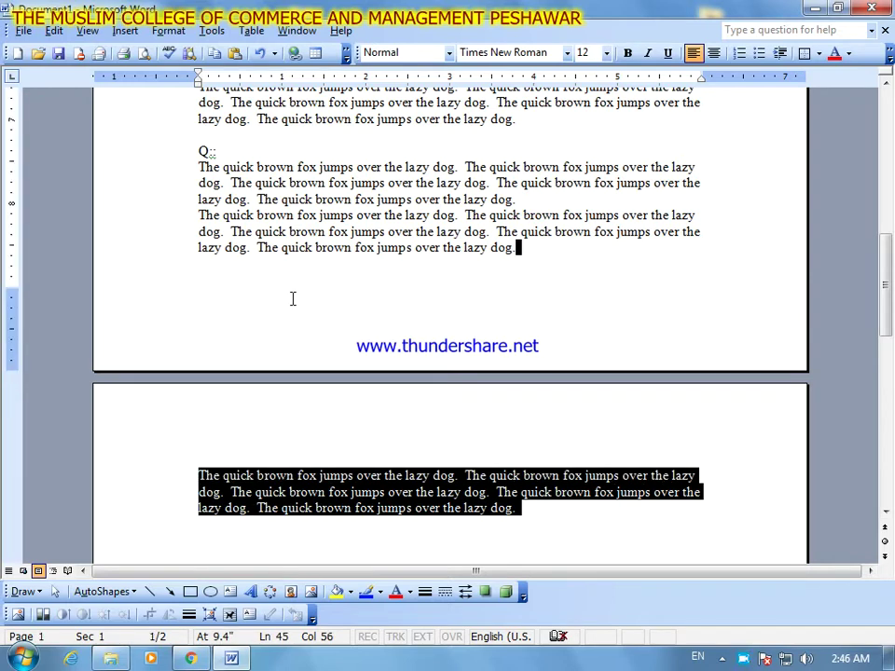
key("Right")
key("Delete")
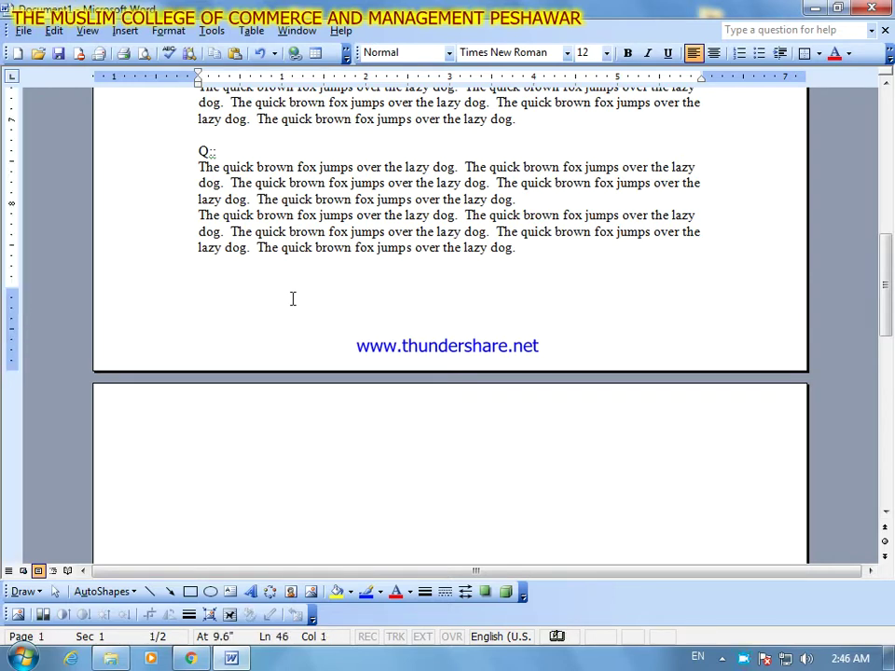
Remove the empty lines left on page two so the document ends with page one's last paragraph
left_click(290, 445)
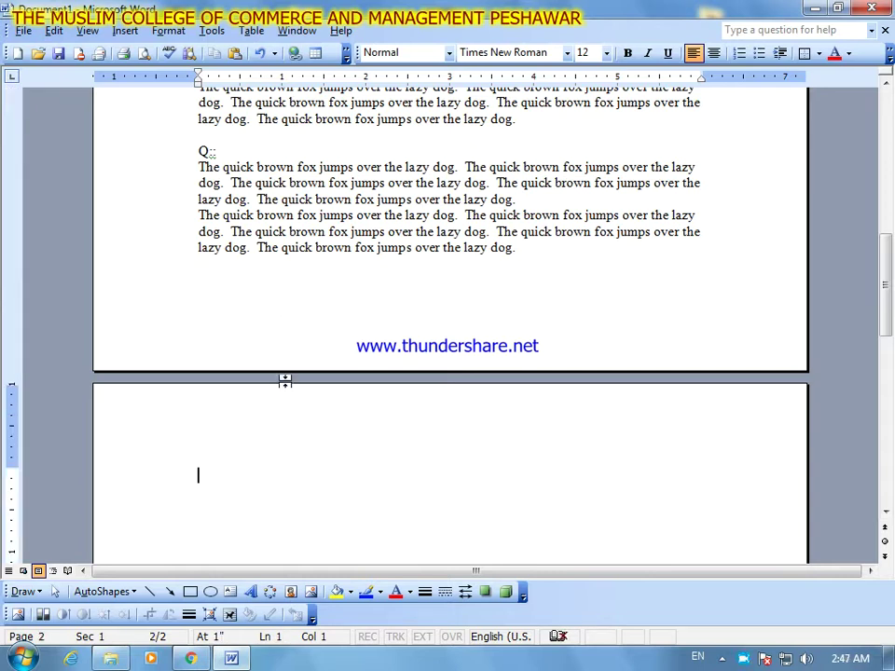
key("BackSpace")
key("BackSpace")
Insert an even page section break at the end of the second line of the document's first paragraph
key("Up")
key("Up")
key("Up")
key("Up")
key("Up")
key("Up")
key("Up")
key("Up")
key("Up")
key("Up")
key("Up")
key("Up")
key("Up")
key("Up")
key("Up")
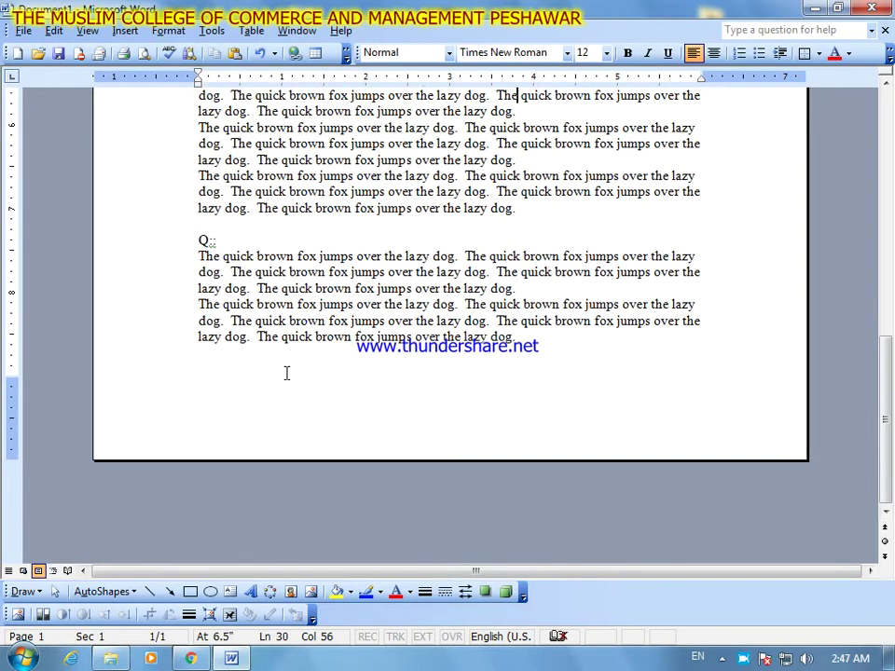
key("Up")
key("Up")
key("Up")
key("Up")
key("Up")
key("Up")
key("Up")
key("Up")
key("Up")
key("Up")
key("Up")
key("Up")
key("Up")
key("Up")
key("Up")
key("Up")
key("Up")
key("Up")
key("Up")
key("Up")
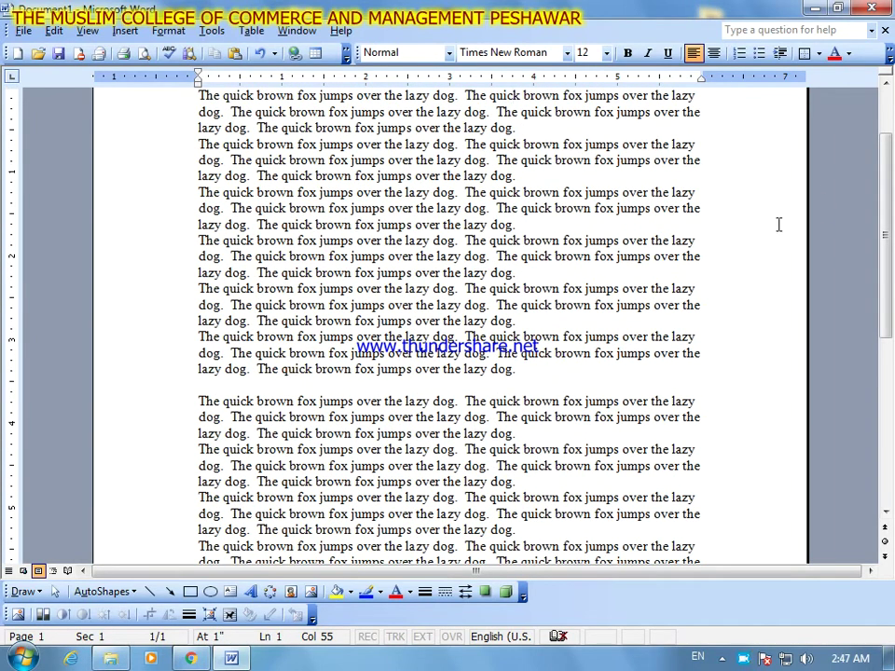
left_click(884, 94)
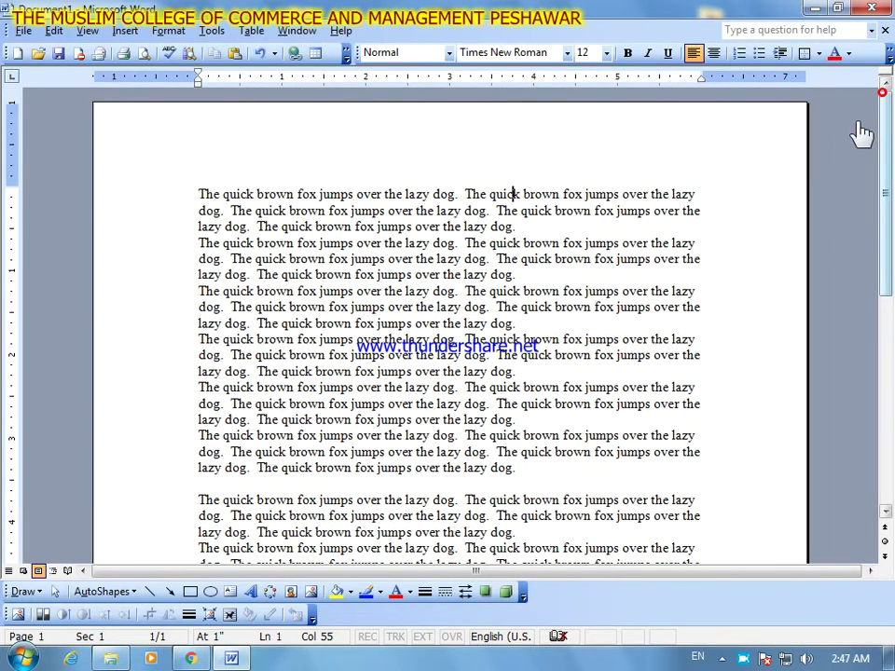
left_click(704, 205)
left_click(124, 31)
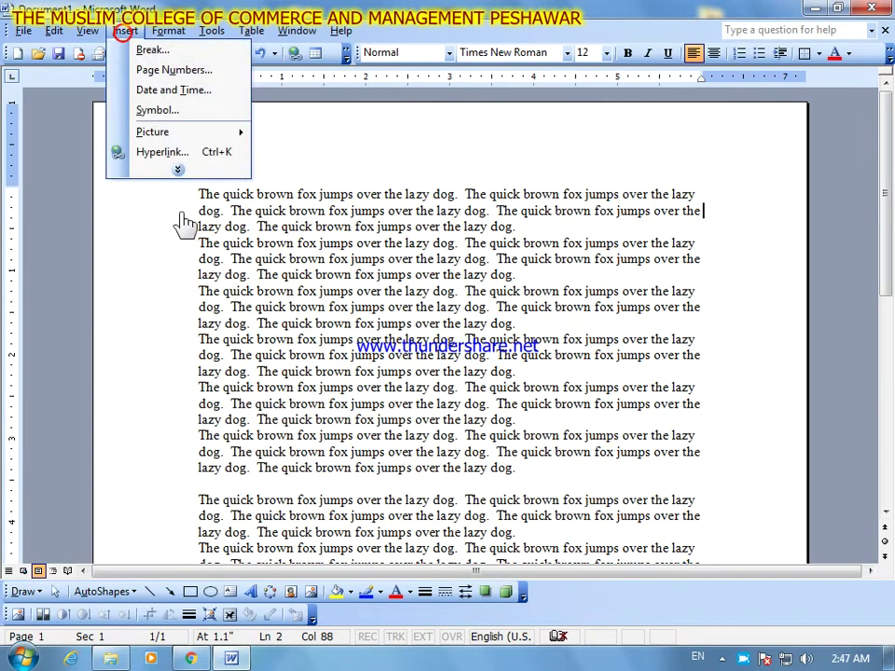
left_click(177, 170)
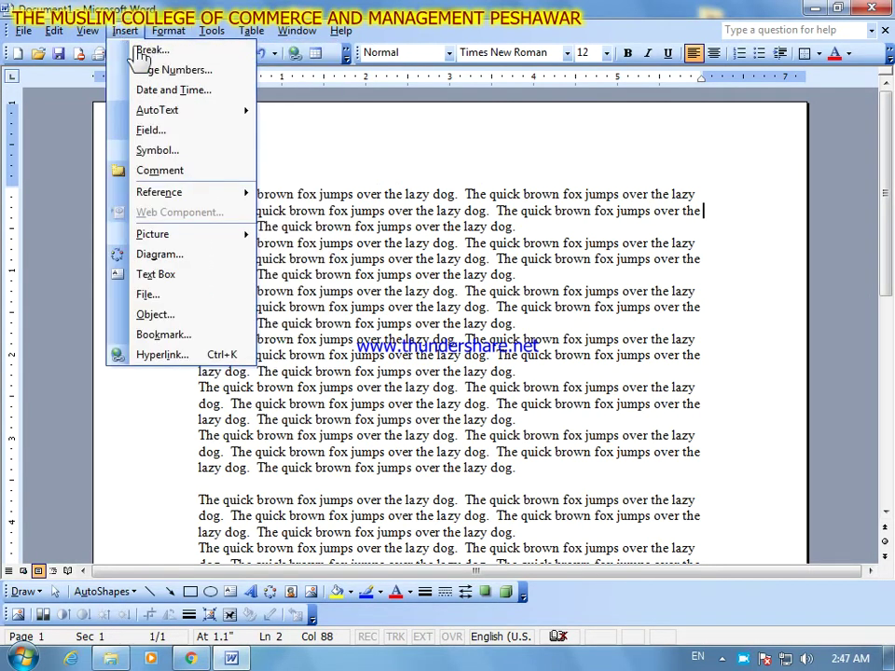
left_click(149, 51)
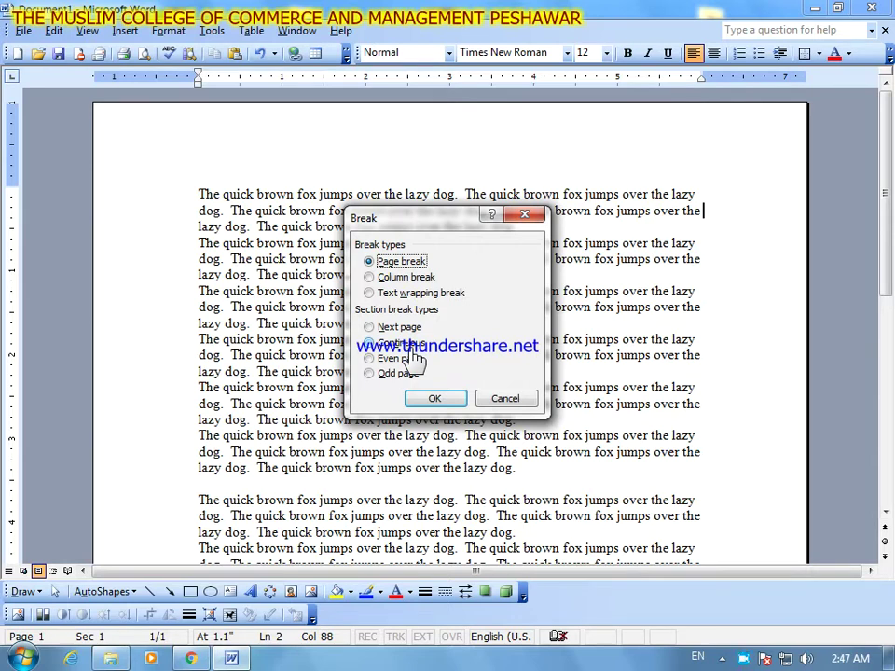
left_click(382, 359)
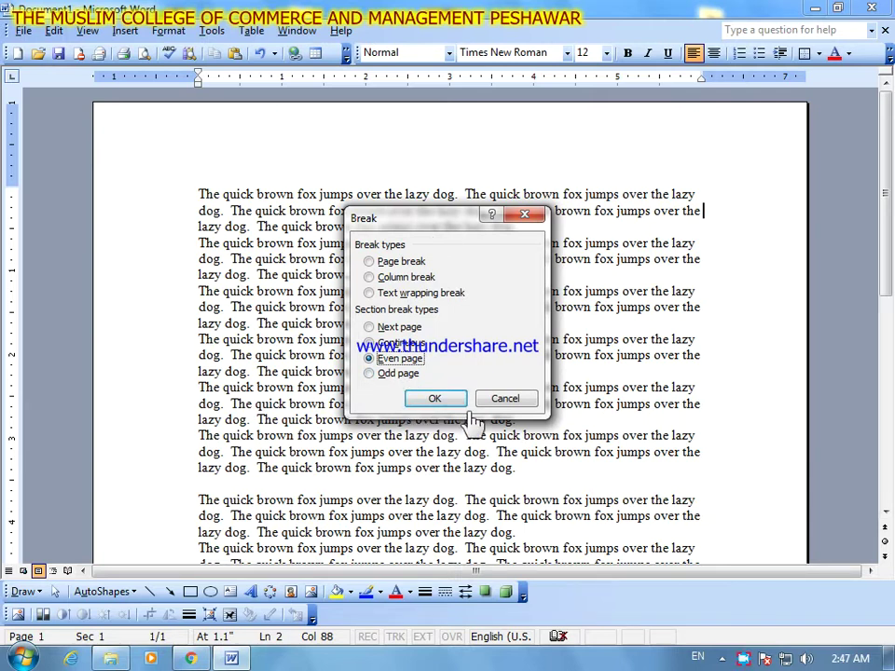
left_click(435, 399)
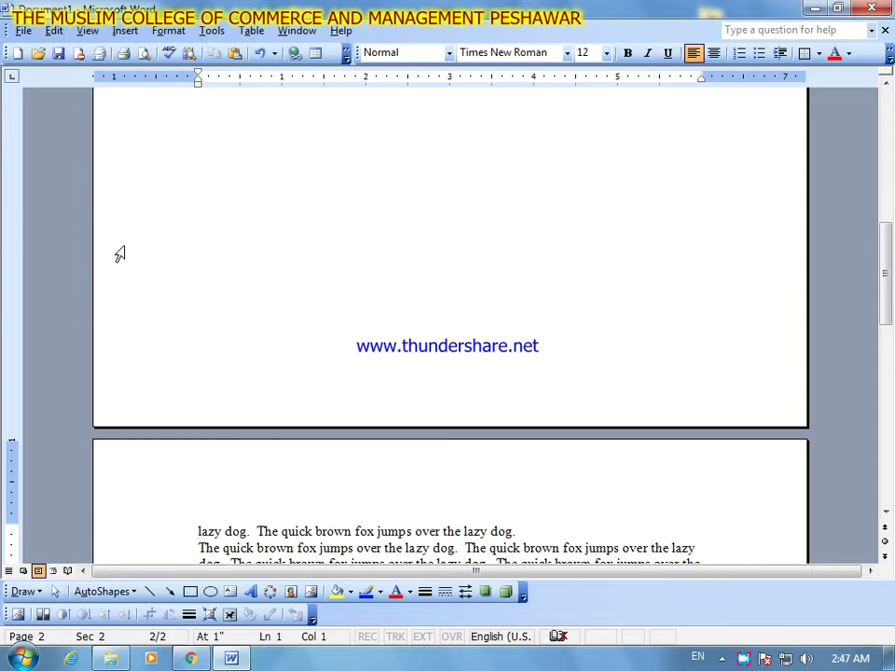
Insert a second even page section break in front of the text starting with "lazy dog" on page two
left_click(130, 33)
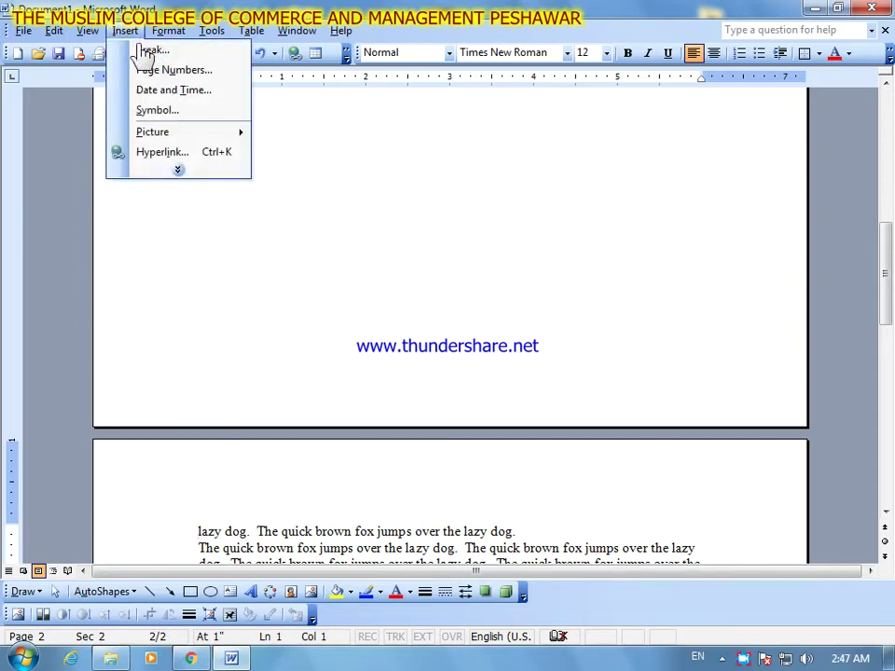
left_click(178, 169)
left_click(154, 49)
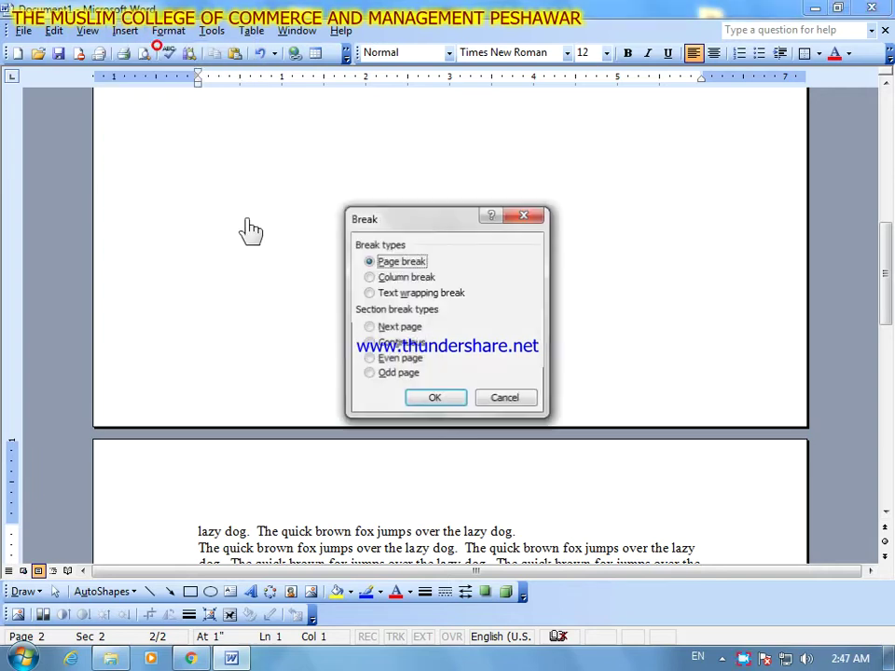
left_click(403, 358)
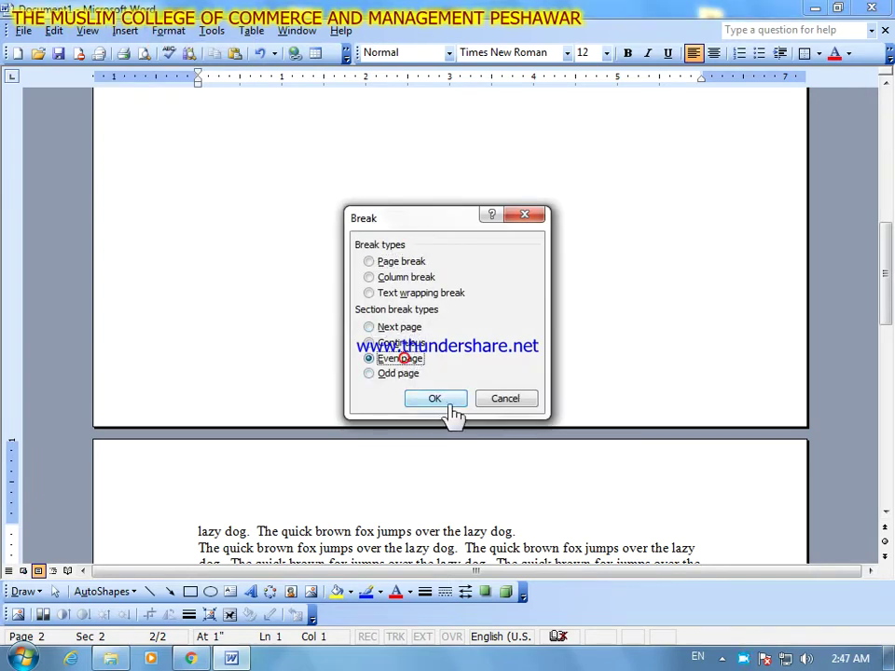
left_click(449, 406)
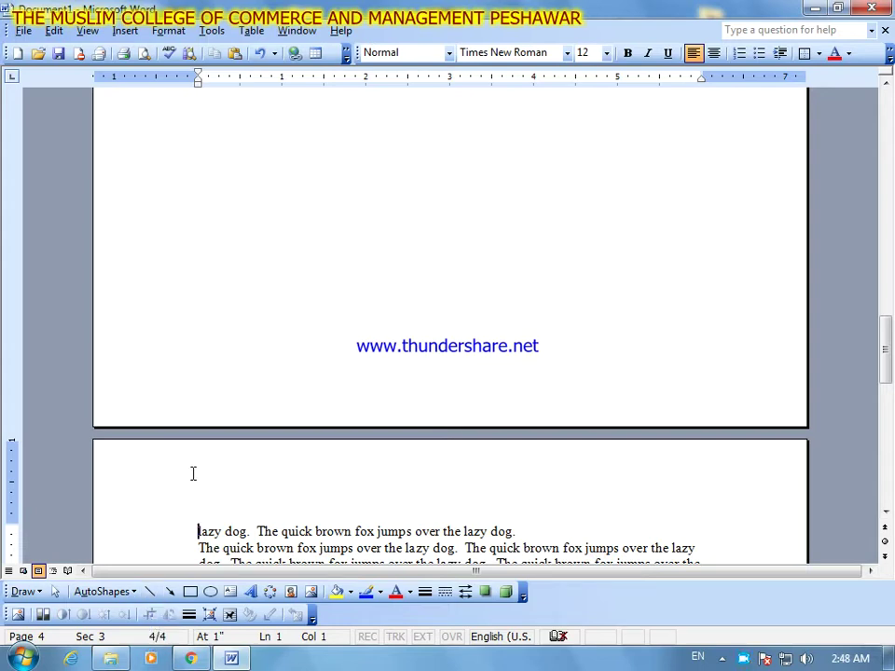
Delete both even page section breaks in front of the text starting with "lazy dog"
key("BackSpace")
key("BackSpace")
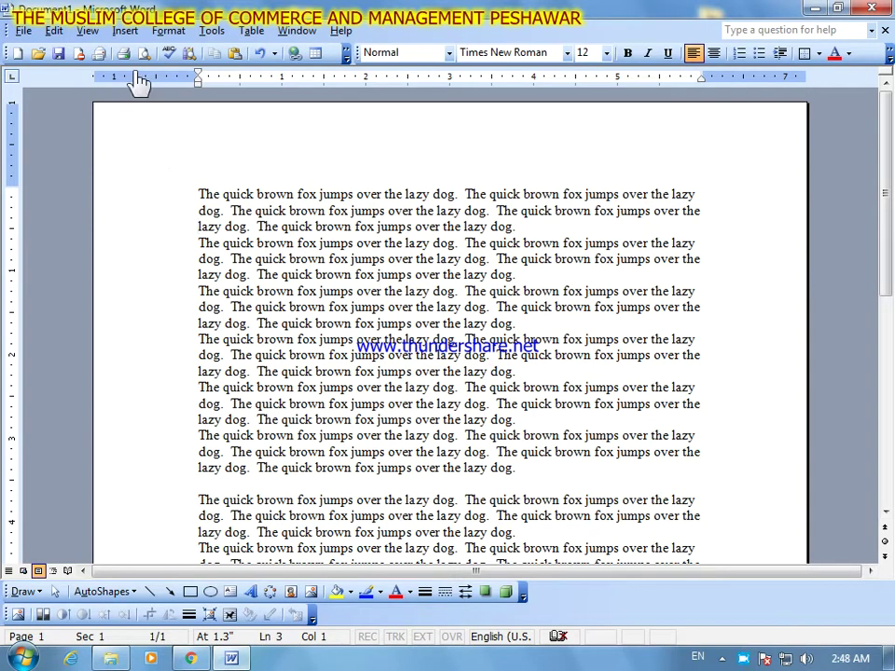
Insert an odd page section break in front of the third line of the first paragraph
left_click(126, 31)
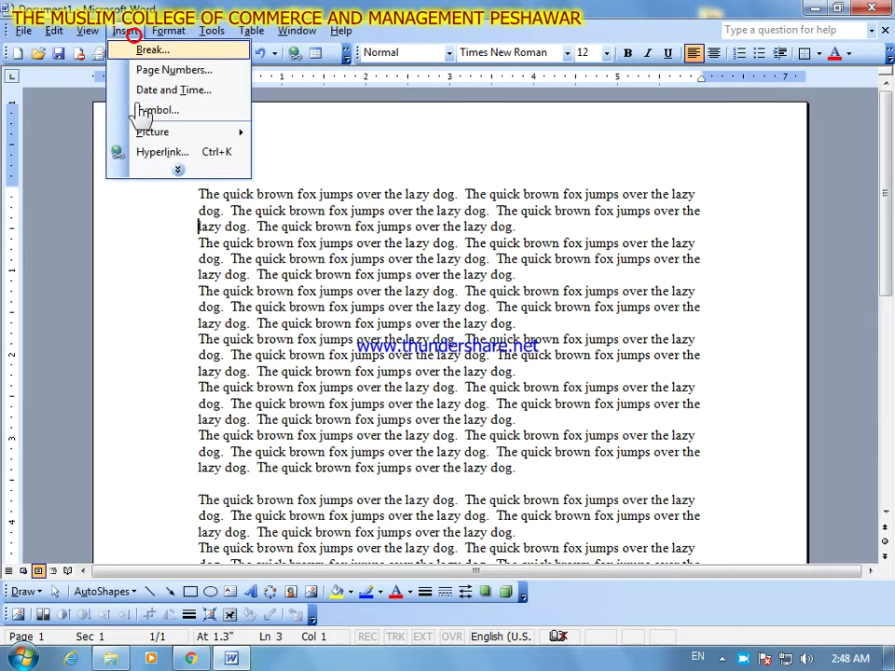
left_click(177, 173)
left_click(152, 50)
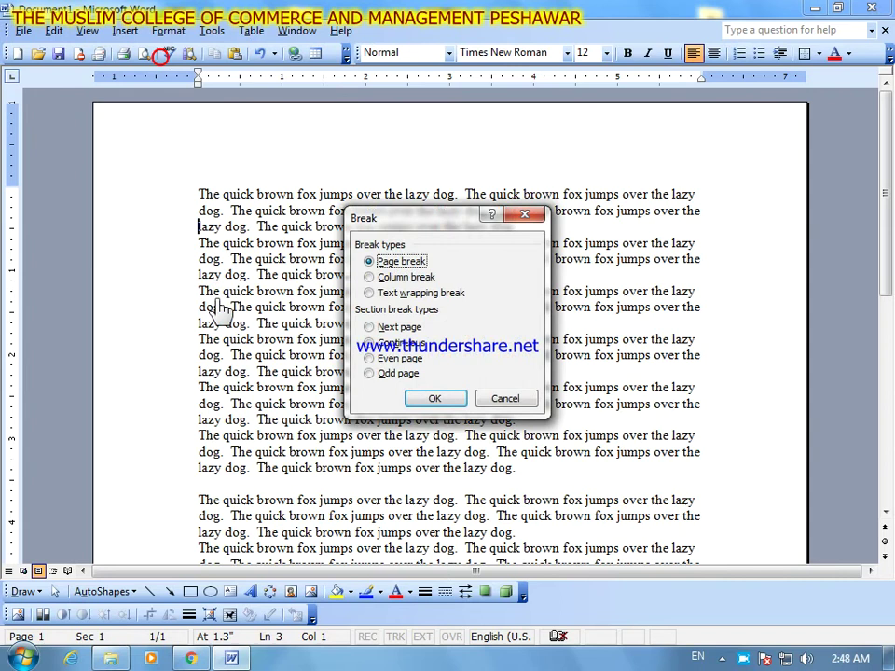
left_click(376, 373)
left_click(452, 403)
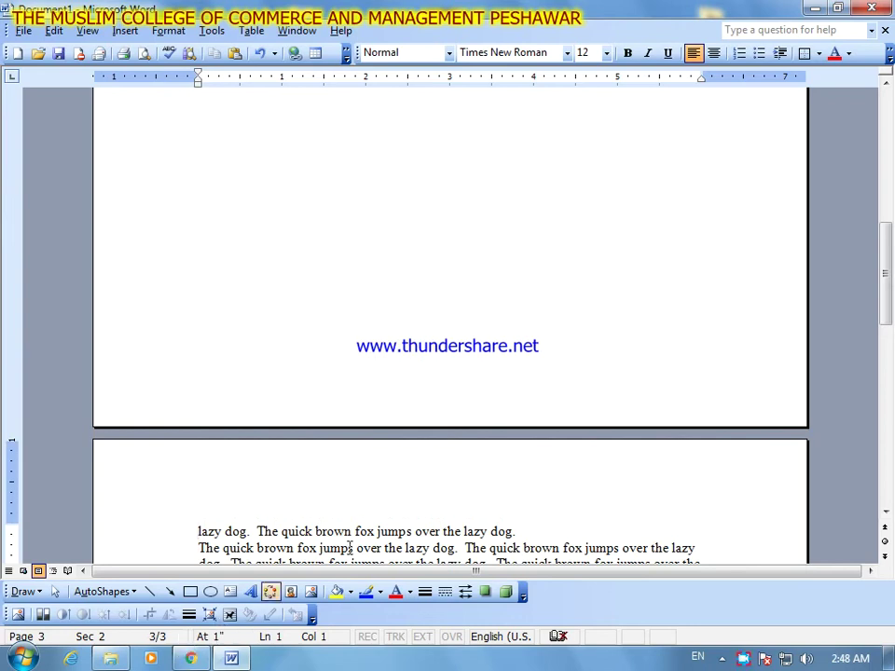
Look through all pages to examine where the text before and after the odd page section break falls
scroll(345, 543, "up", 20)
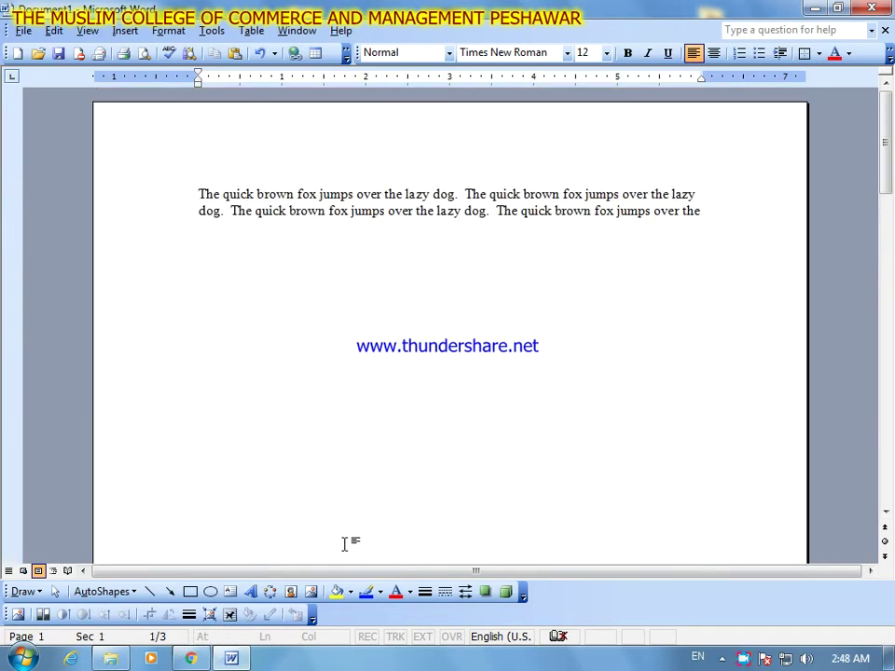
scroll(345, 543, "down", 20)
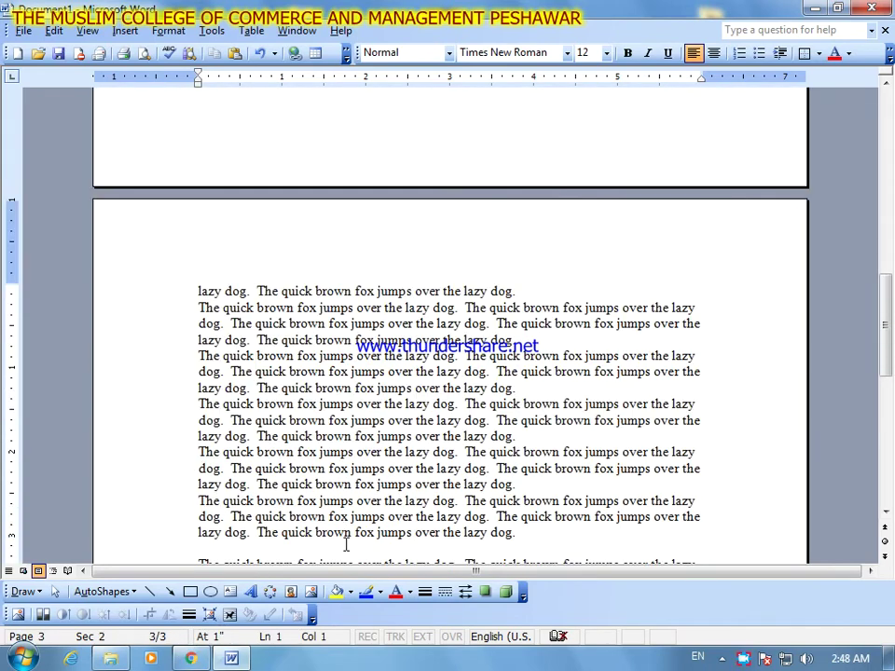
scroll(344, 544, "down", 10)
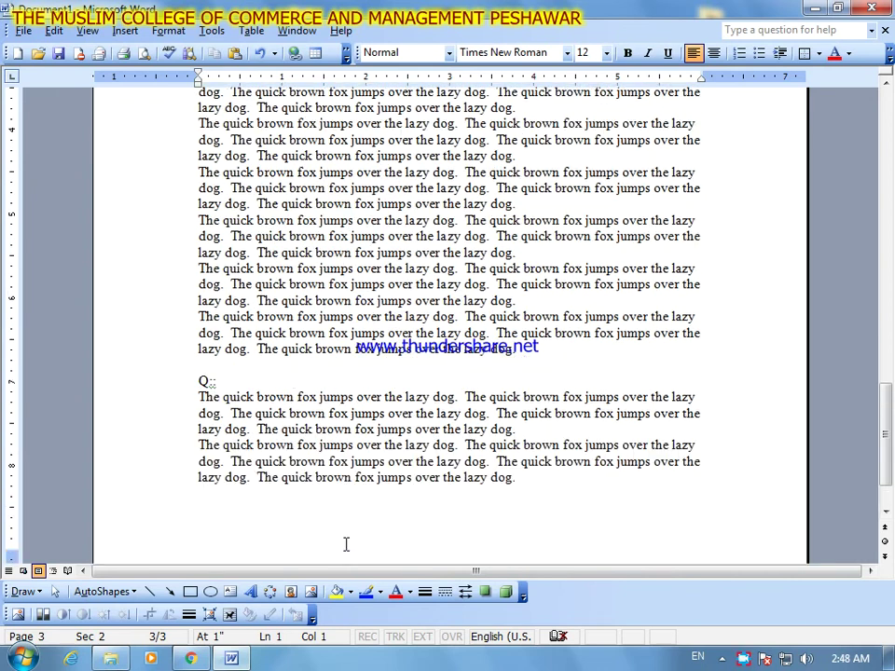
scroll(345, 543, "up", 20)
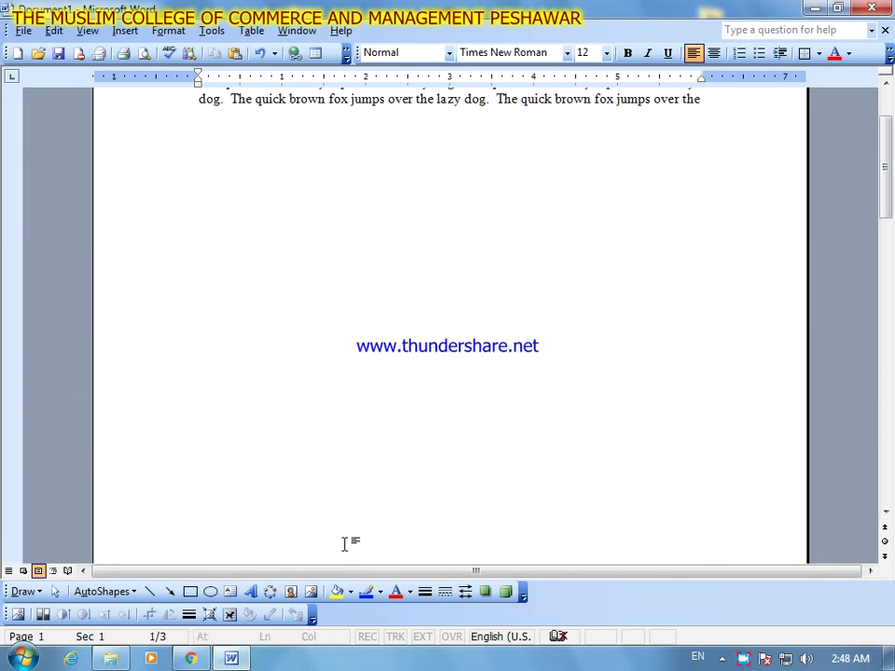
scroll(345, 544, "up", 2)
scroll(345, 543, "down", 15)
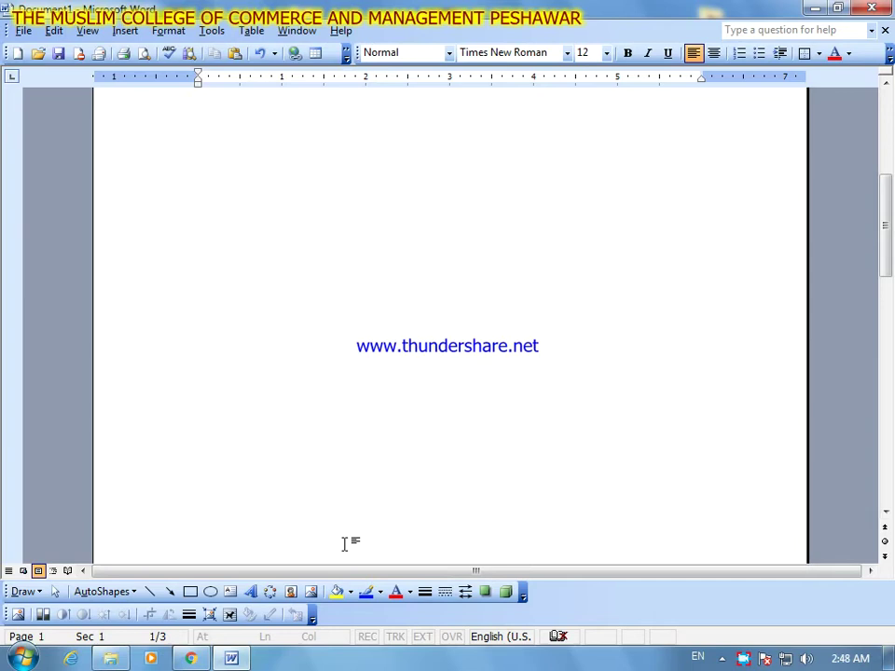
scroll(345, 543, "up", 15)
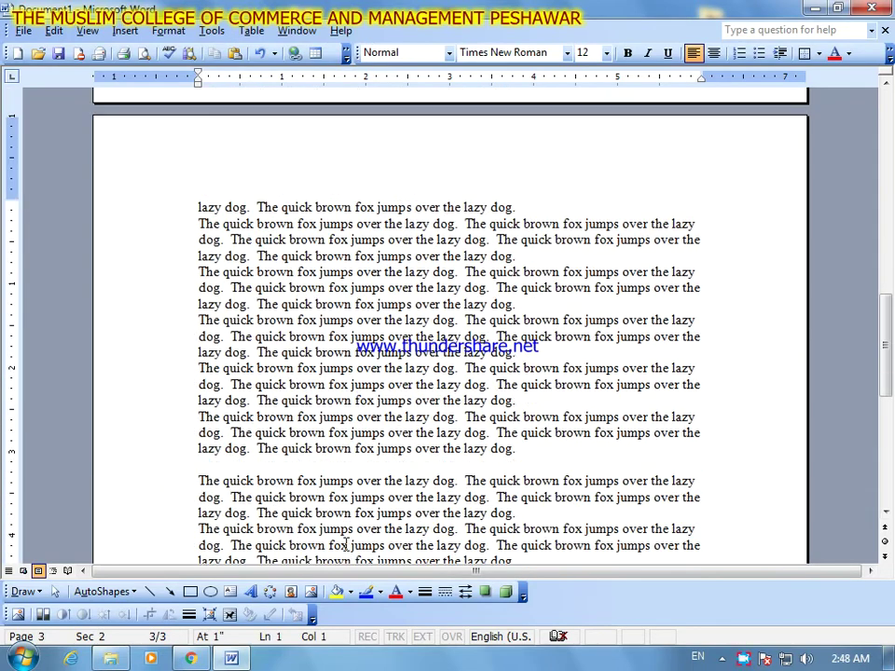
scroll(345, 544, "up", 2)
scroll(344, 544, "down", 15)
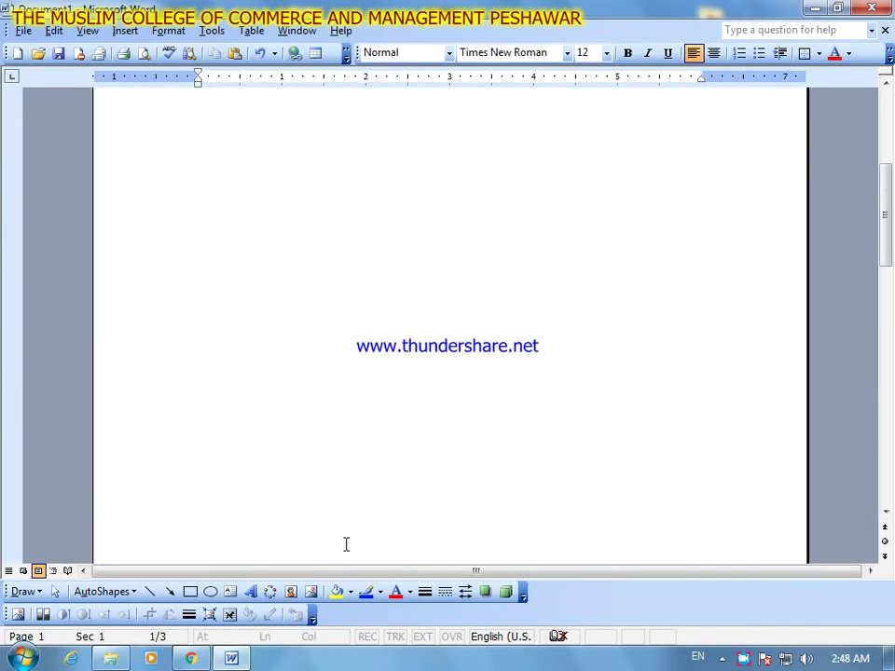
scroll(345, 543, "down", 5)
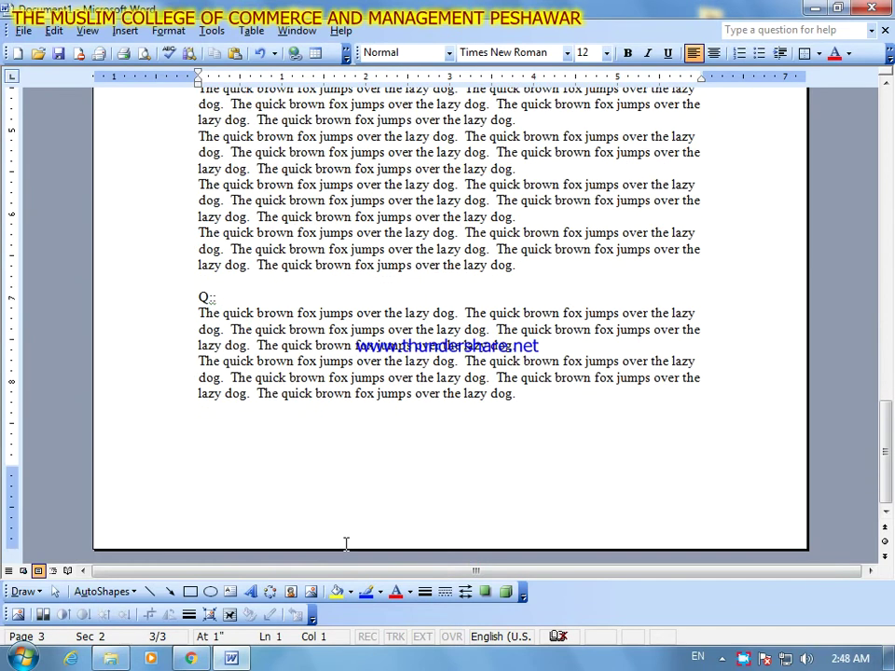
Insert another odd page section break on the empty line below the document's last paragraph
left_click(535, 408)
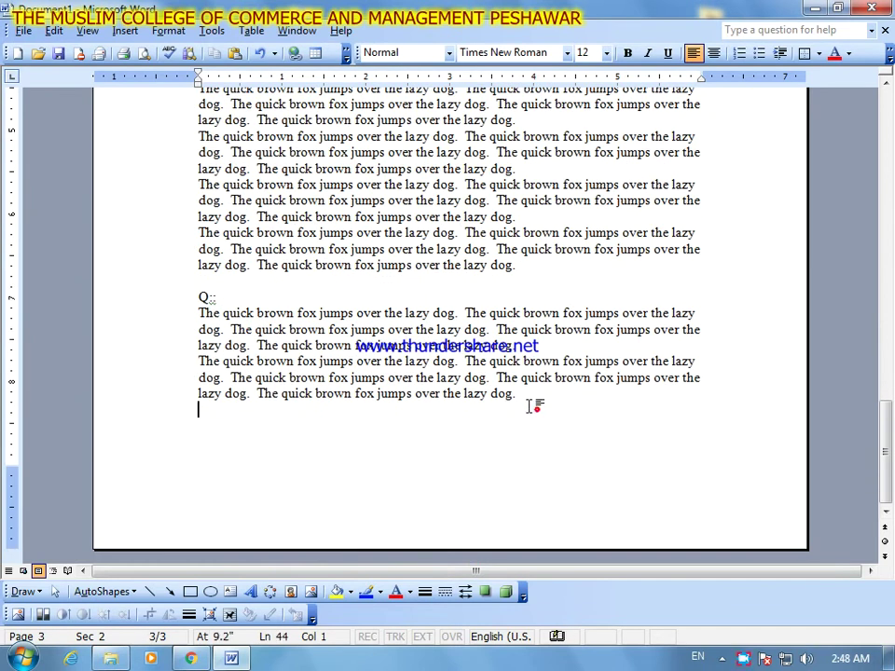
left_click(125, 31)
left_click(177, 168)
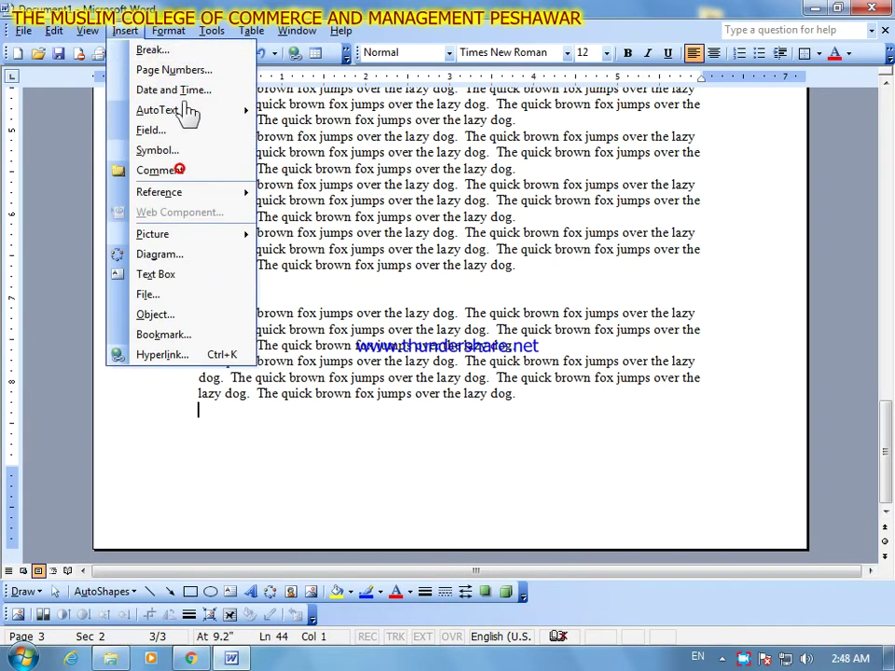
left_click(186, 54)
left_click(403, 374)
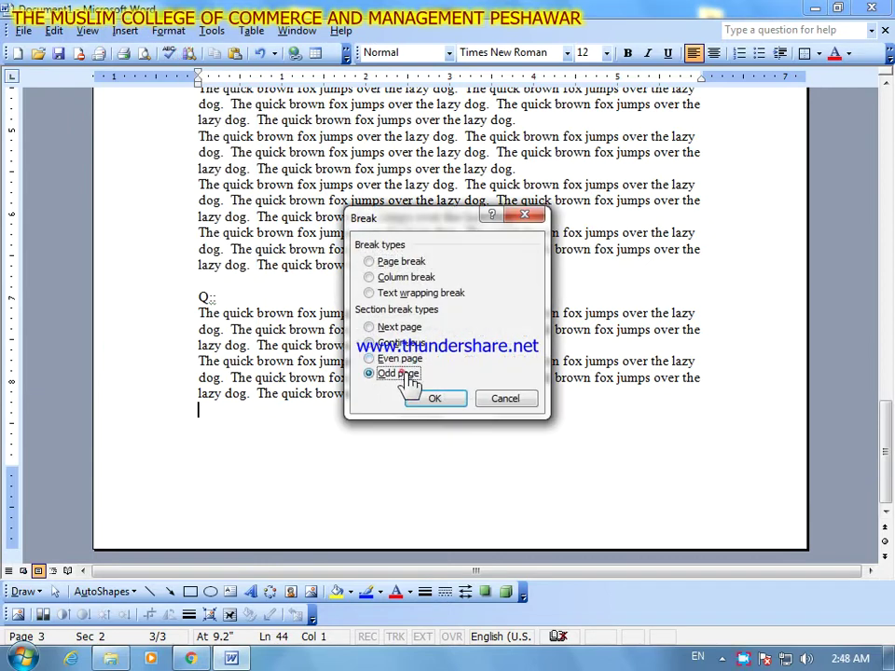
left_click(434, 401)
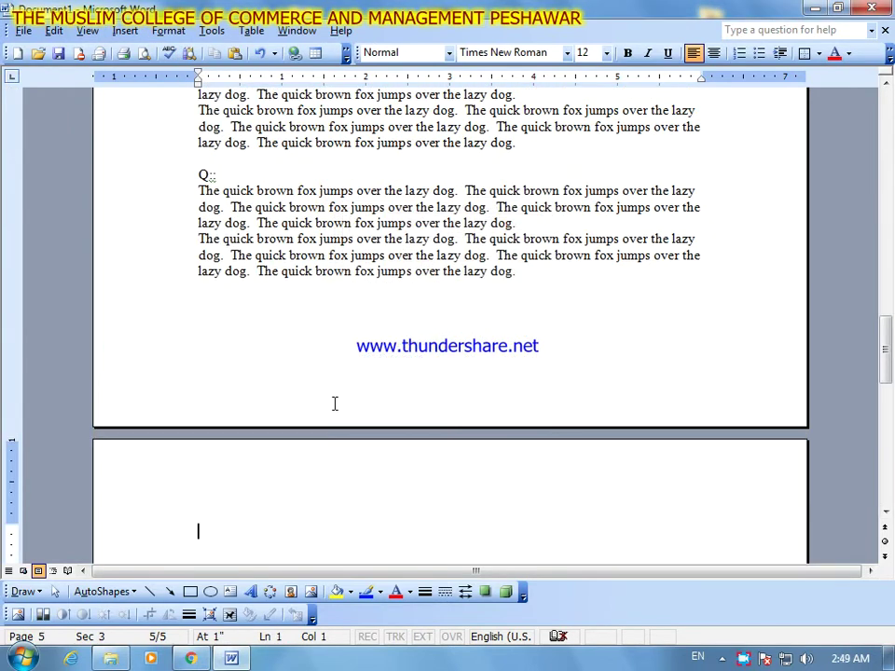
Review the whole document to examine how the two odd page section breaks distribute content and page numbers
scroll(282, 588, "down", 10)
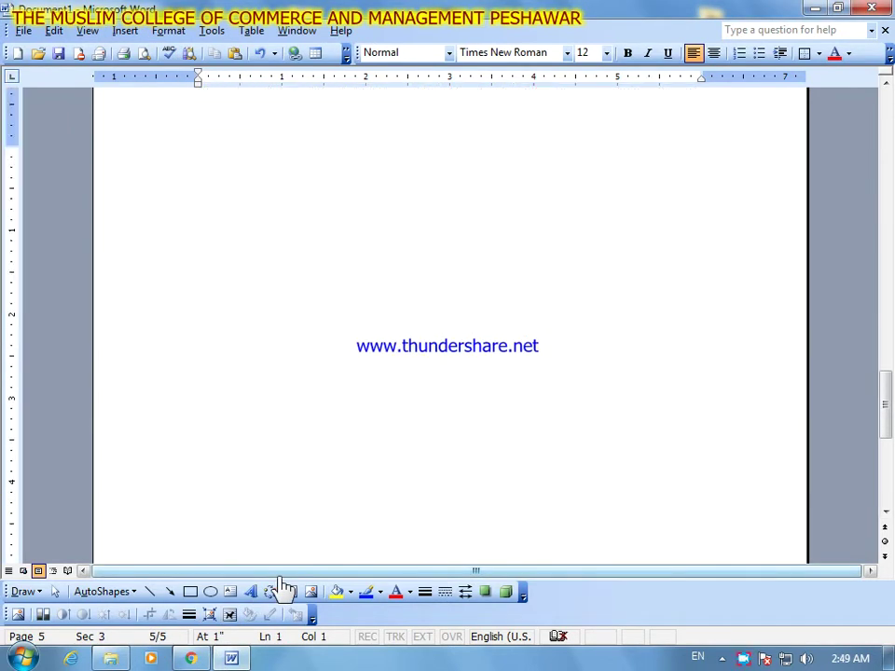
scroll(282, 587, "up", 10)
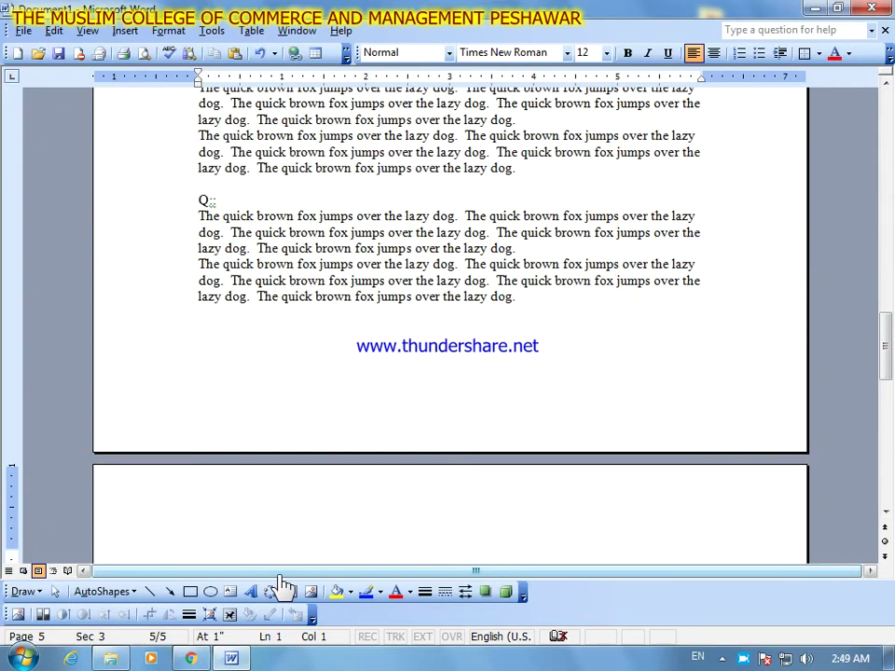
scroll(282, 588, "up", 15)
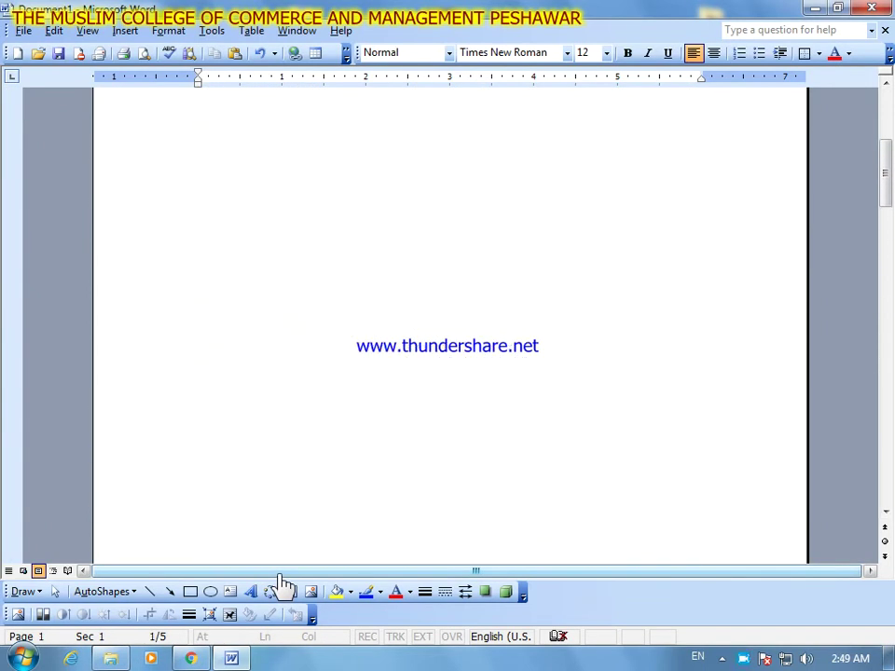
scroll(282, 587, "up", 1)
scroll(282, 587, "down", 14)
scroll(281, 587, "down", 20)
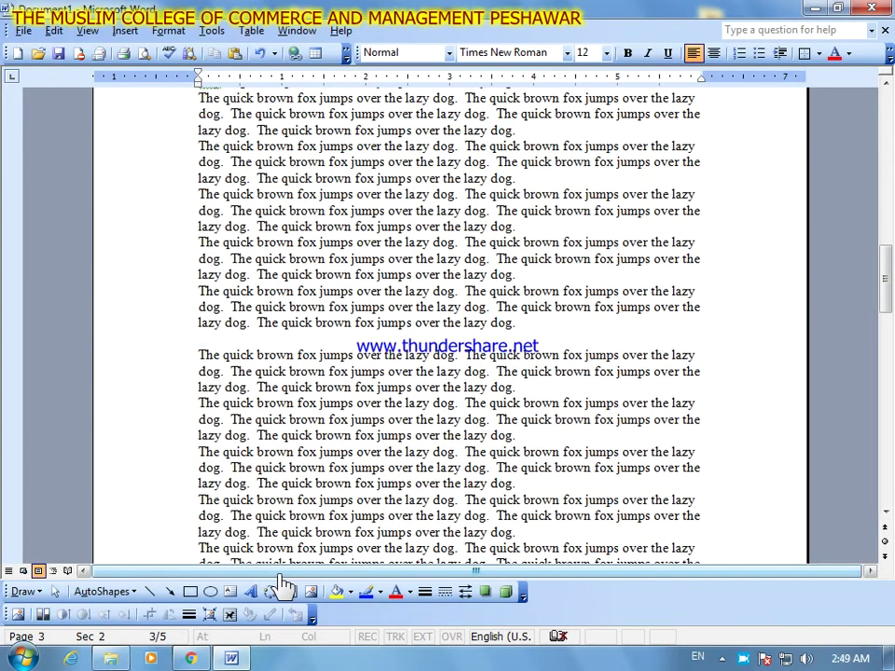
scroll(282, 587, "down", 8)
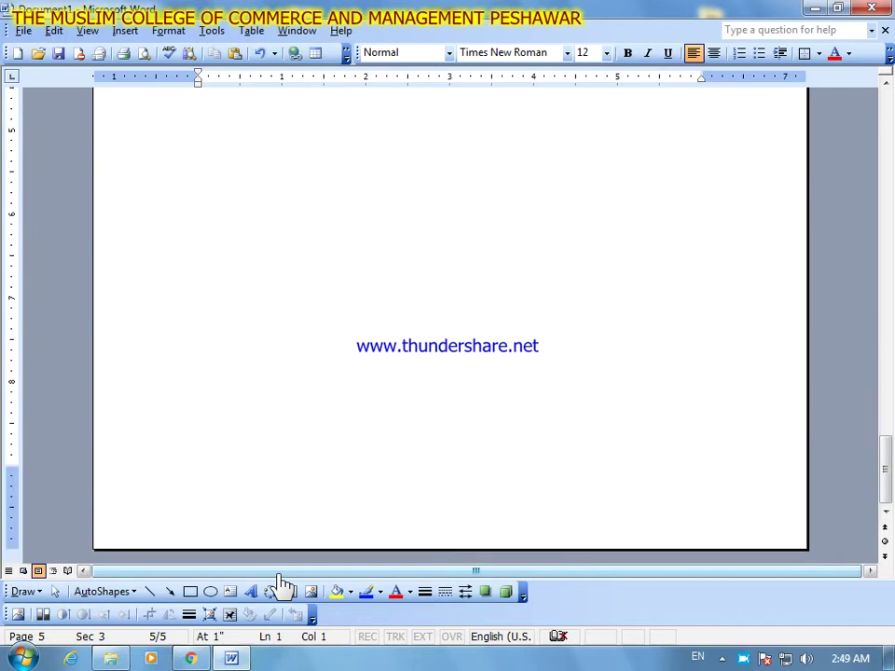
scroll(282, 582, "up", 8)
scroll(286, 580, "up", 20)
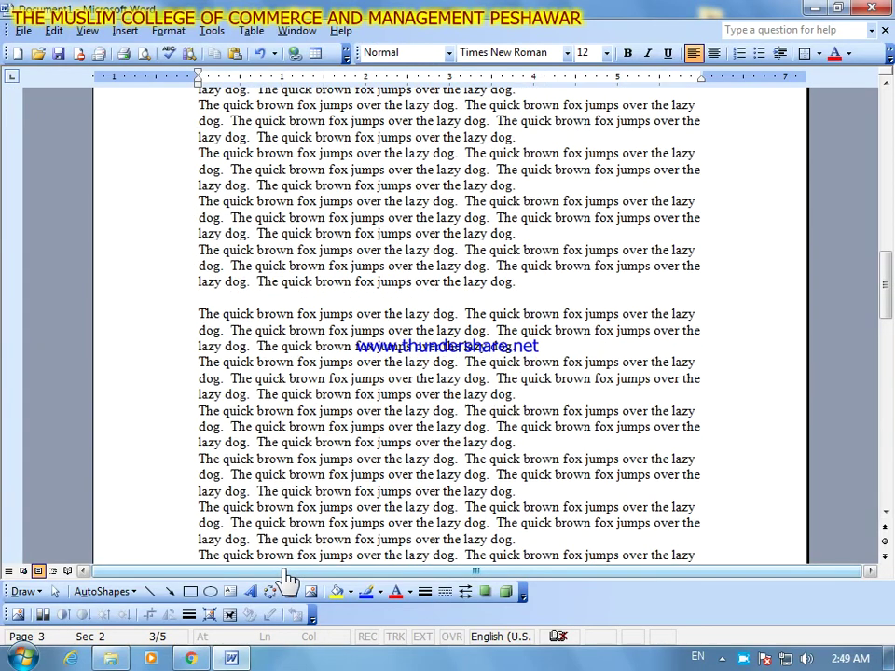
scroll(289, 578, "up", 8)
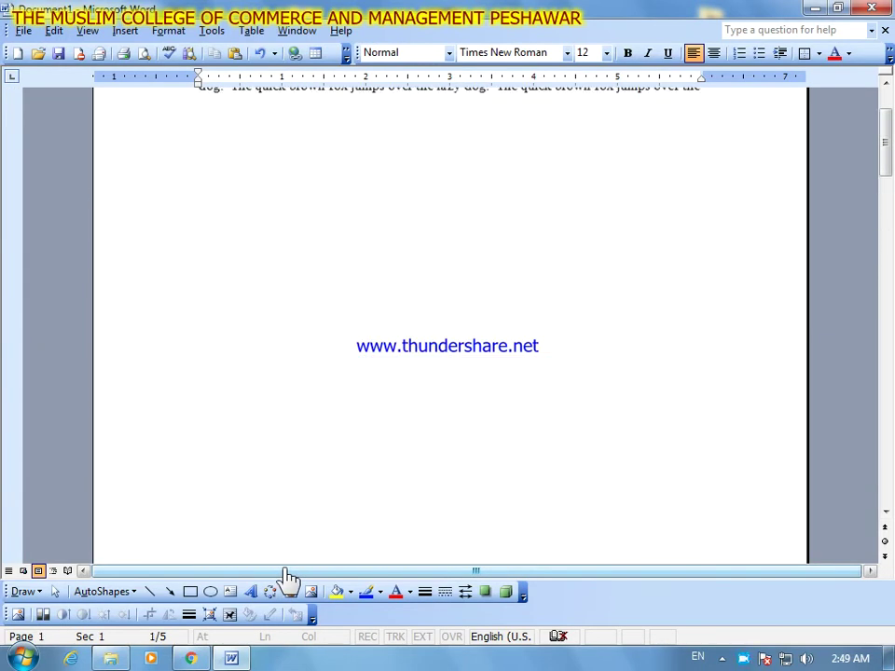
Undo both odd page section breaks in the sample text
scroll(289, 578, "down", 15)
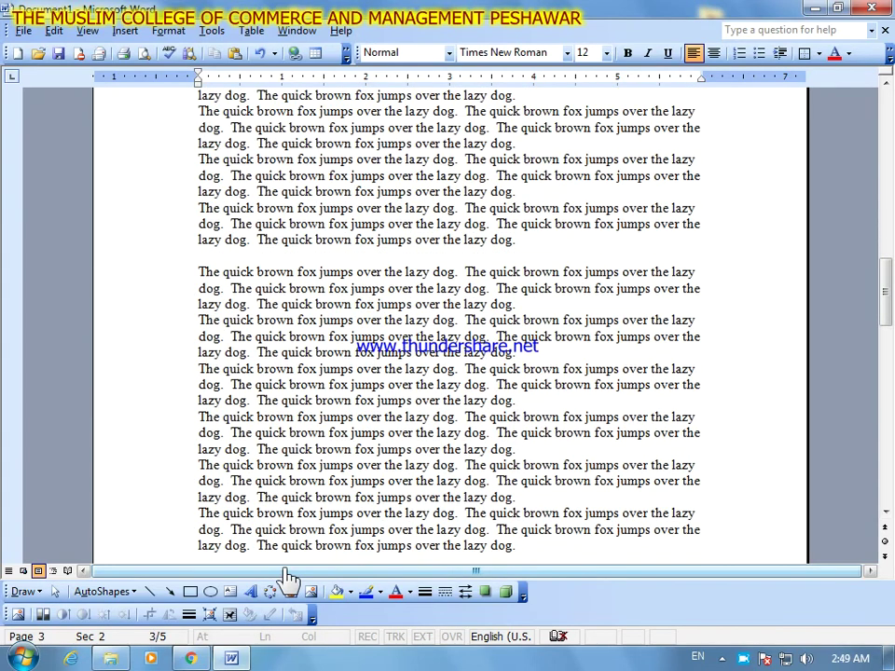
scroll(289, 578, "down", 15)
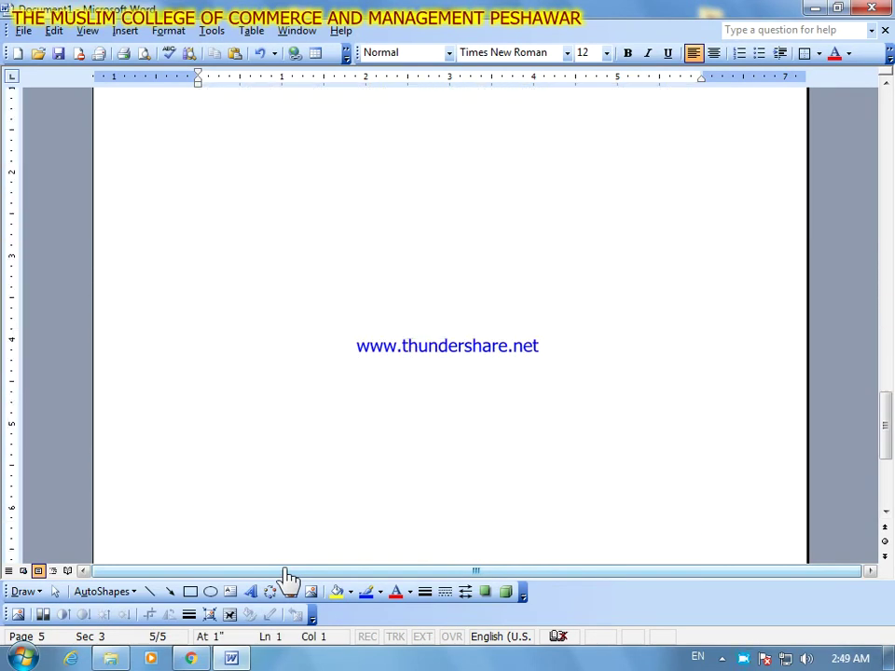
scroll(289, 578, "down", 6)
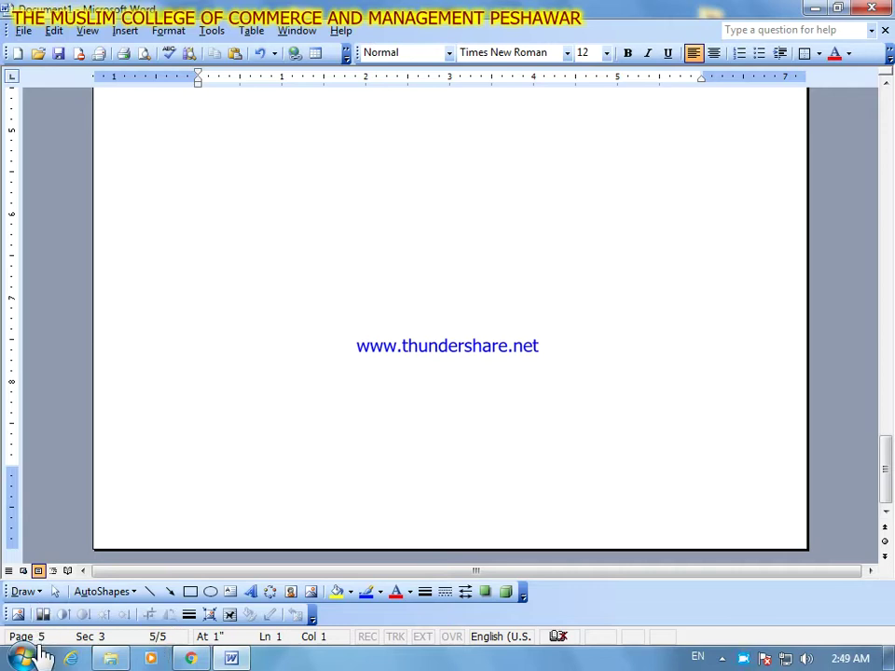
scroll(254, 595, "up", 18)
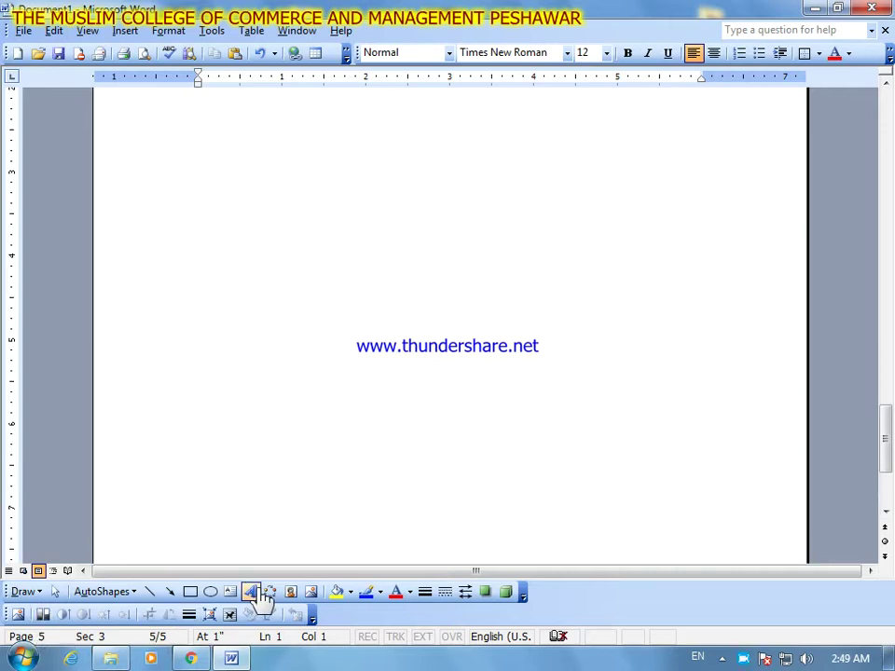
scroll(263, 595, "up", 20)
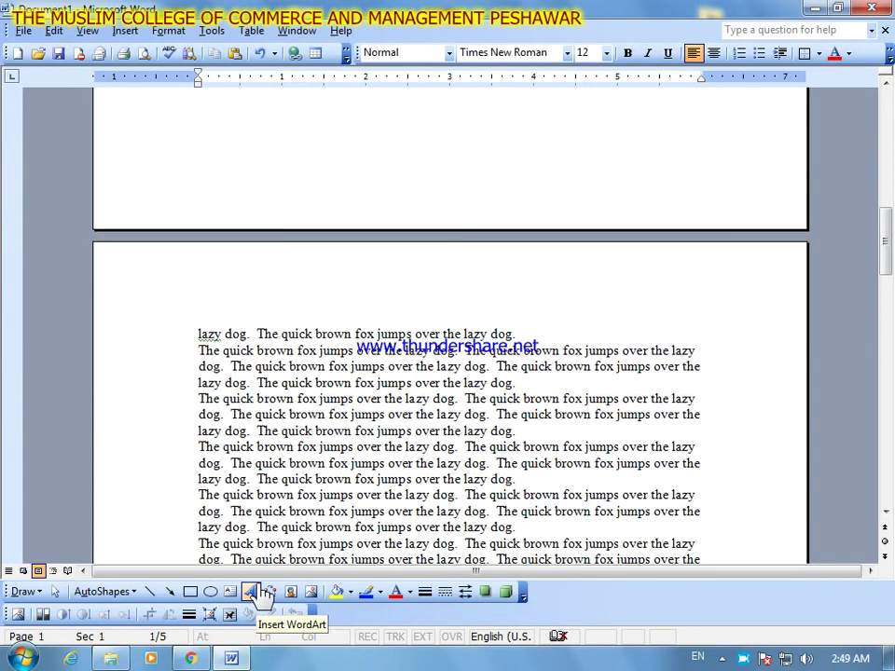
scroll(264, 595, "up", 4)
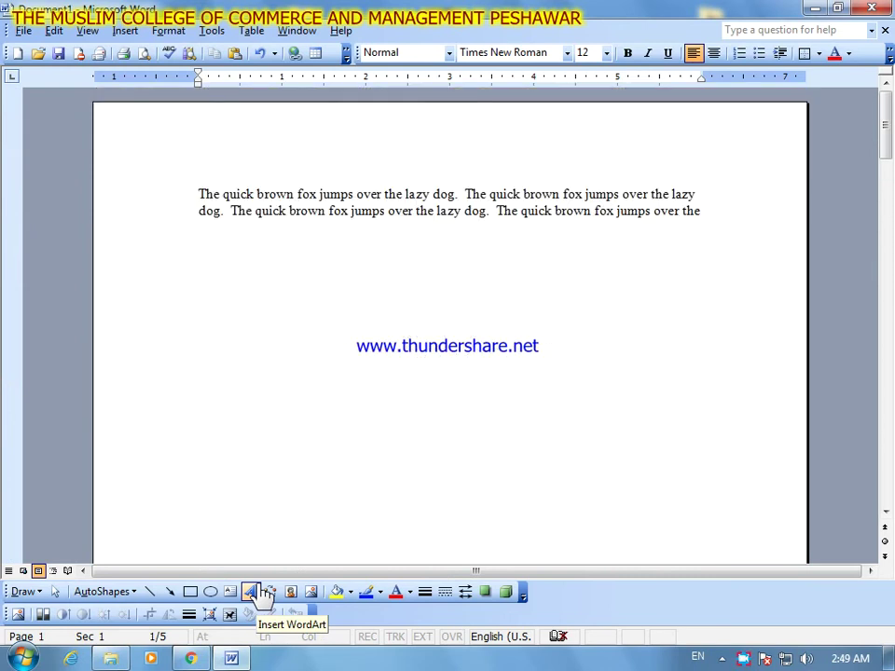
key("ctrl+z")
key("ctrl+z")
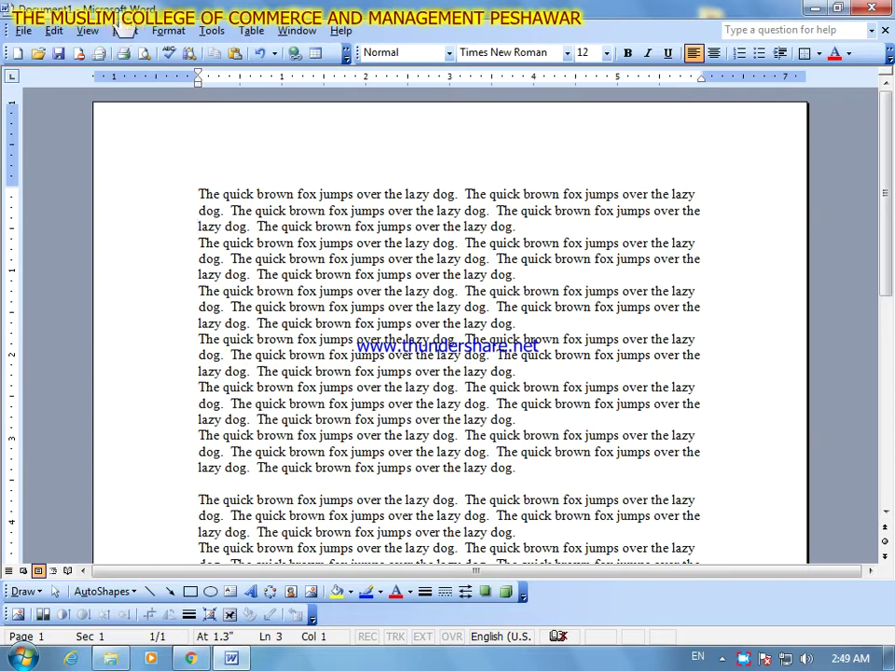
Insert page numbers positioned at the top of the page (header) with center alignment, including the first page
left_click(125, 30)
left_click(199, 177)
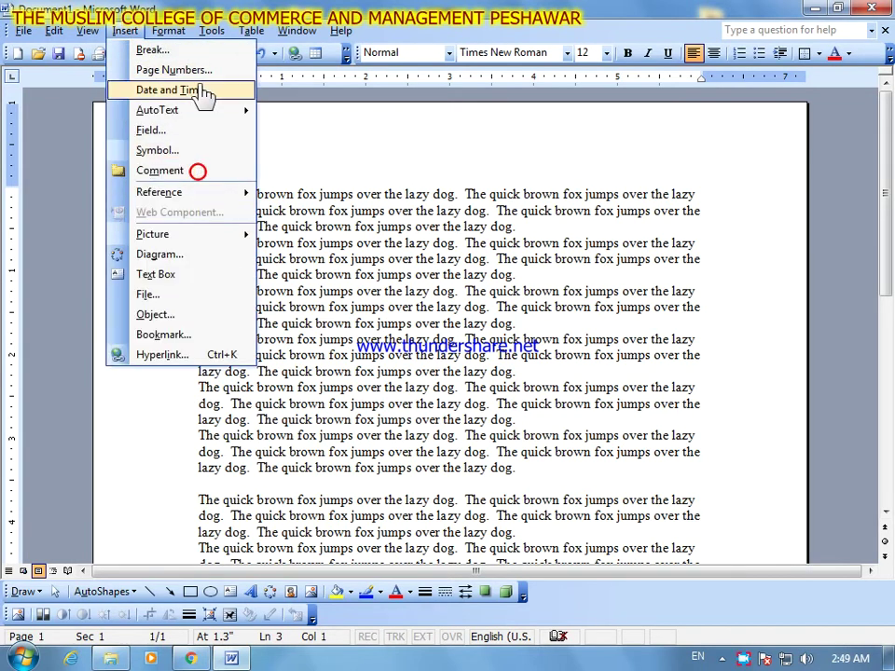
left_click(172, 70)
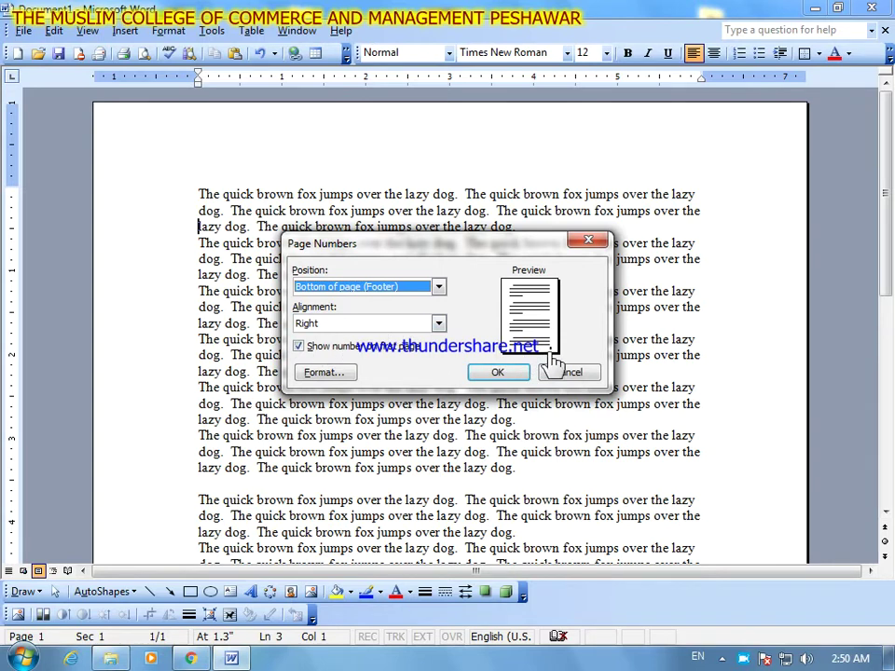
left_click(438, 287)
left_click(370, 304)
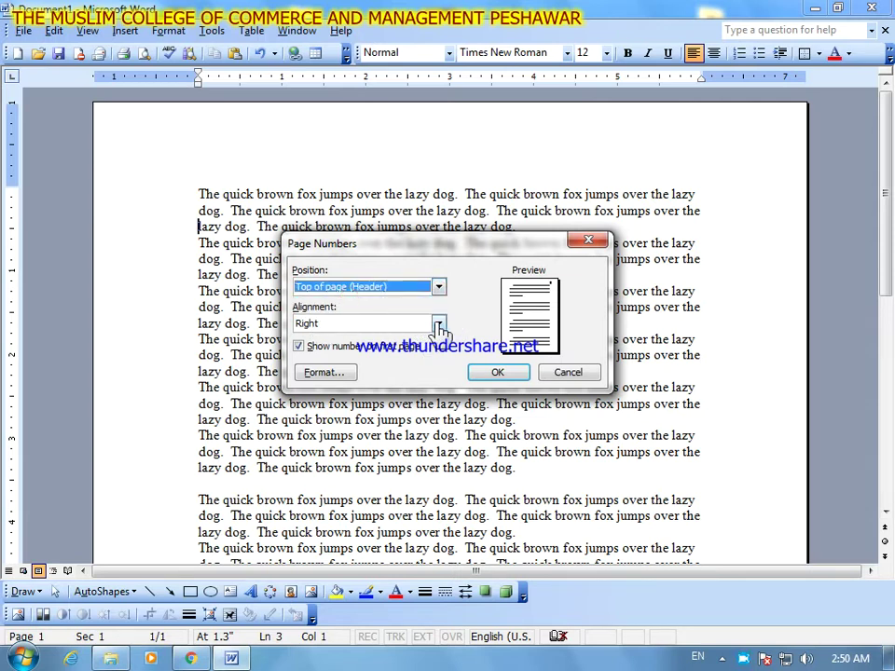
left_click(438, 324)
left_click(350, 348)
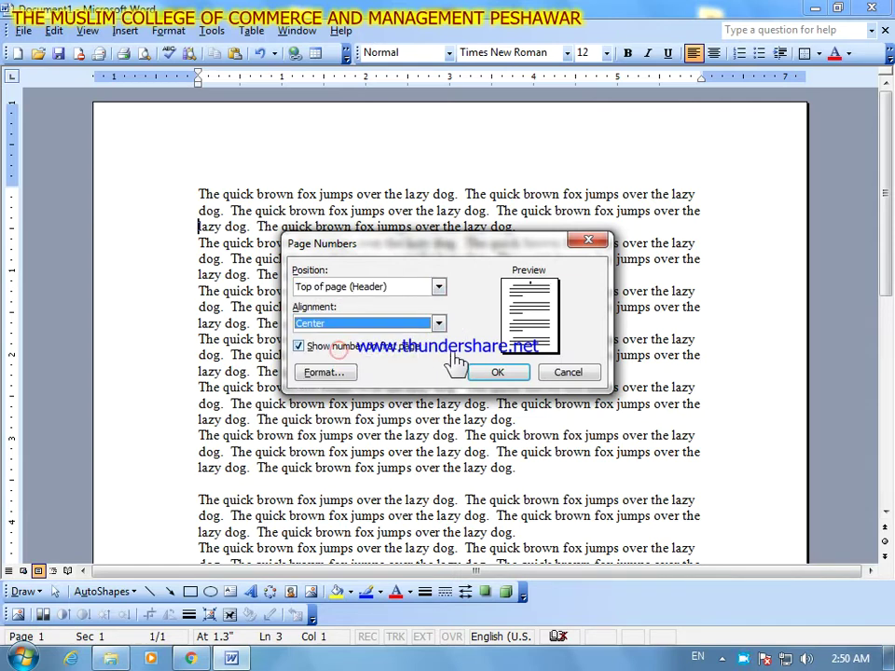
left_click(508, 378)
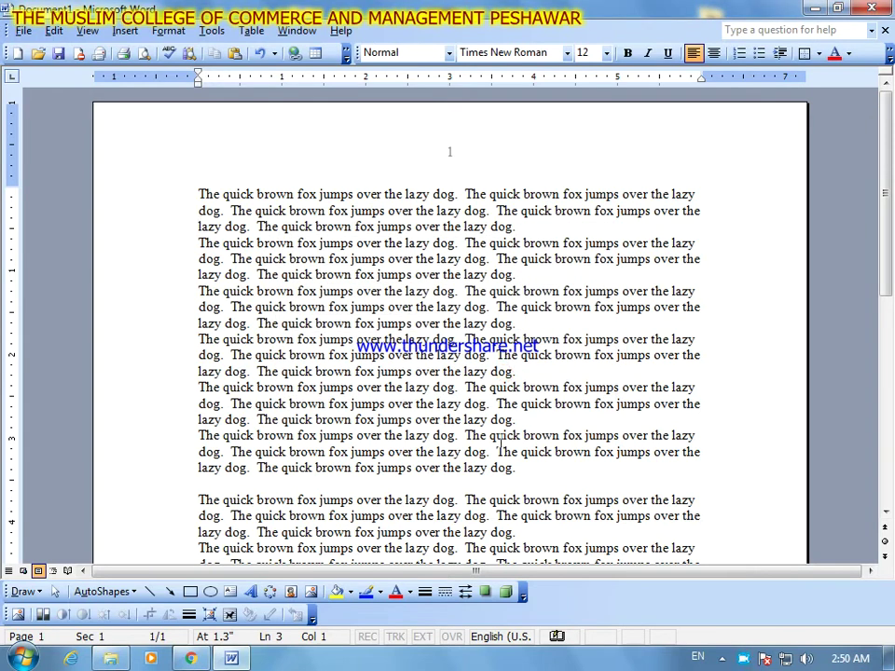
Start a new line after the document's last paragraph and insert a page break there
scroll(500, 445, "down", 15)
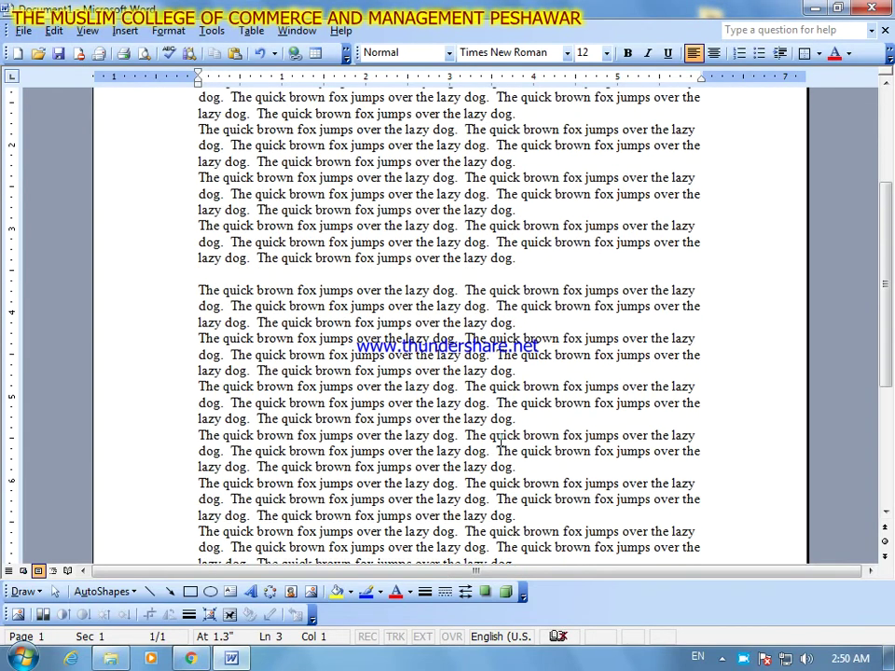
left_click(523, 430)
key("Return")
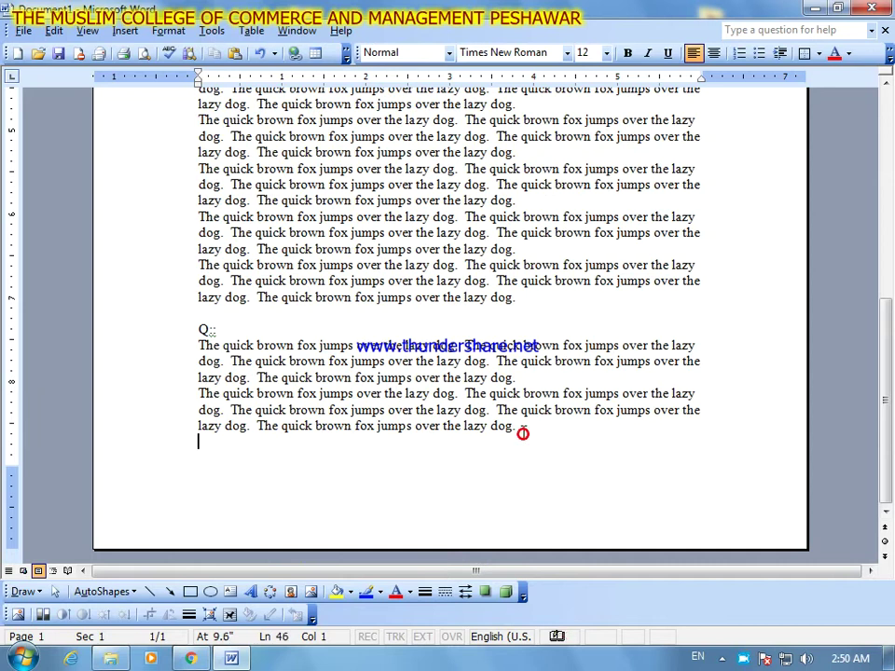
key("ctrl+Return")
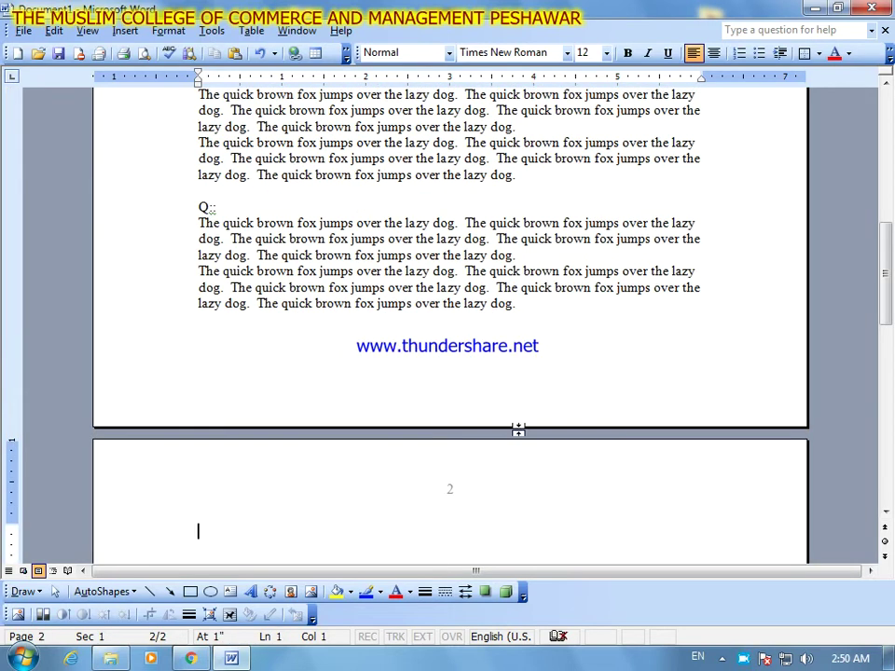
Add empty paragraphs after the page break until the document extends to a sixth numbered page
key("Return")
key("Return")
key("Return")
key("Return")
key("Return")
key("Return")
key("Return")
key("Return")
key("Return")
key("Return")
key("Return")
key("Return")
key("Return")
key("Return")
key("Return")
key("Return")
key("Return")
key("Return")
key("Return")
key("Return")
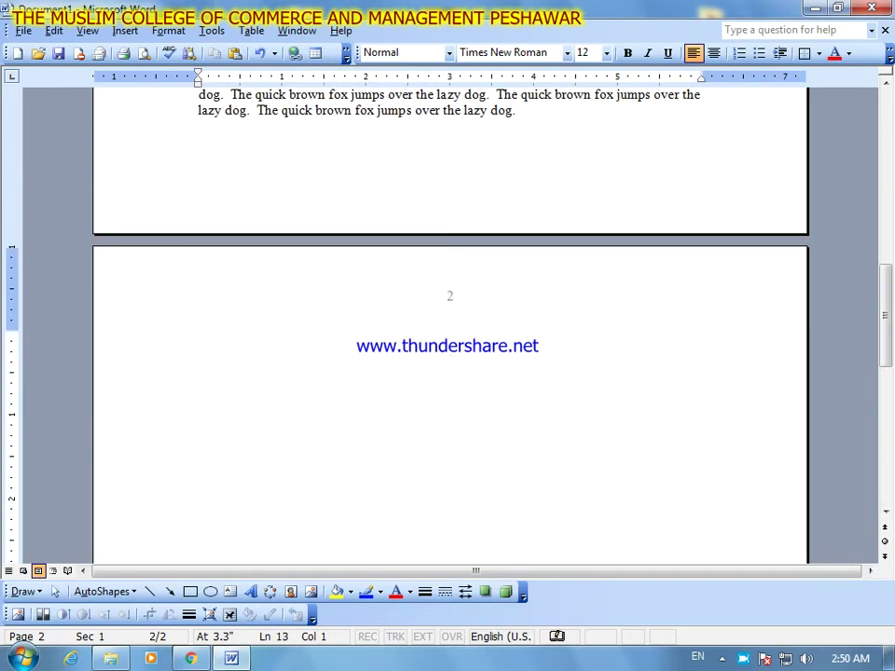
key("Return")
key("Return")
key("Return")
key("Return")
key("Return")
key("Return")
key("Return")
key("Return")
key("Return")
key("Return")
key("Return")
key("Return")
key("Return")
key("Return")
key("Return")
key("Return")
key("Return")
key("Return")
key("Return")
key("Return")
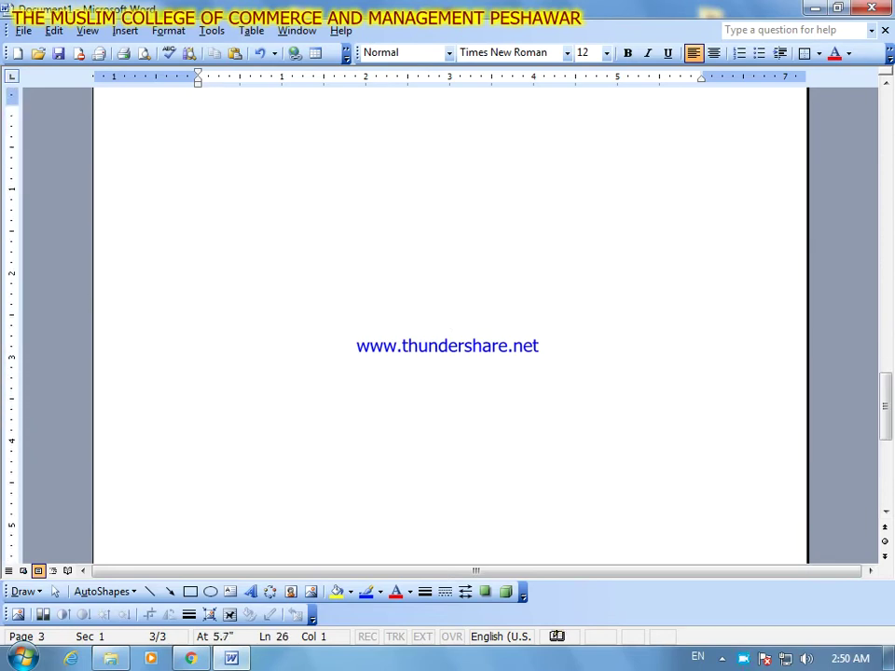
key("Return")
key("Return")
key("Return")
key("Return")
key("Return")
key("Return")
key("Return")
key("Return")
key("Return")
key("Return")
key("Return")
key("Return")
key("Return")
key("Return")
key("Return")
key("Return")
key("Return")
key("Return")
key("Return")
key("Return")
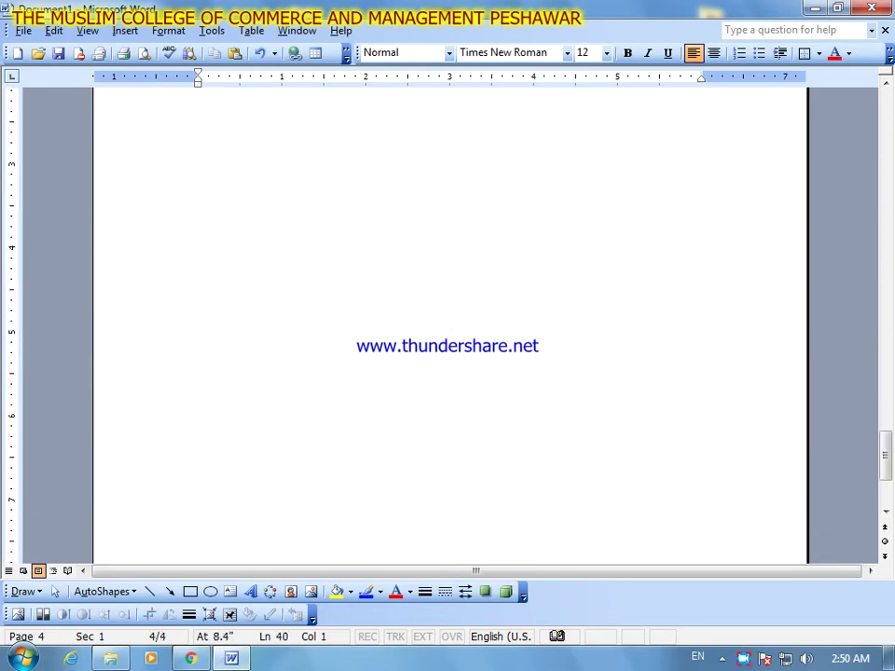
key("Return")
key("Return")
key("Return")
key("Return")
key("Return")
key("Return")
key("Return")
key("Return")
key("Return")
key("Return")
key("Return")
key("Return")
key("Return")
key("Return")
key("Return")
key("Return")
key("Return")
key("Return")
key("Return")
key("Return")
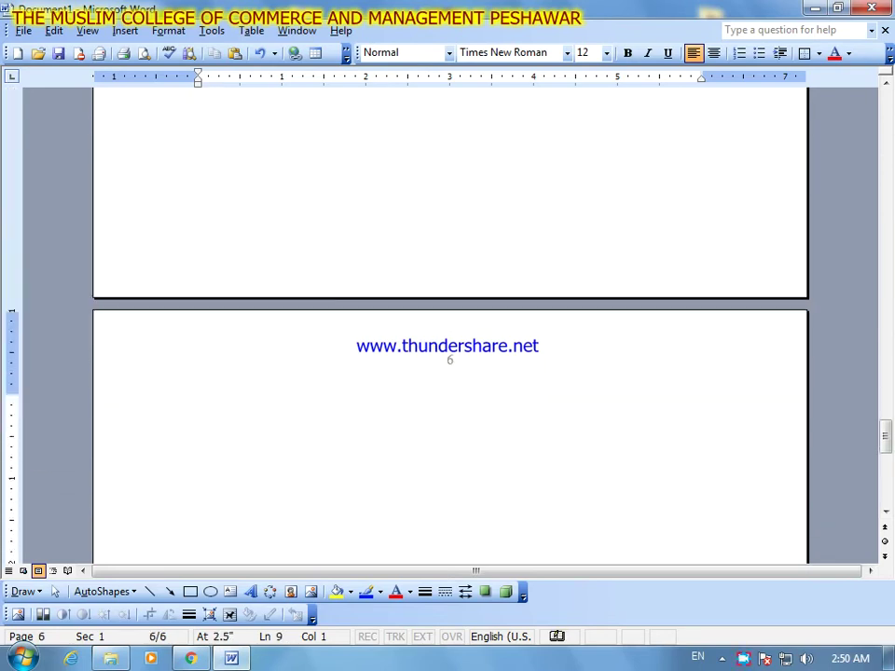
Undo the page break and the empty paragraphs, and return to the first line of the document
key("ctrl+z")
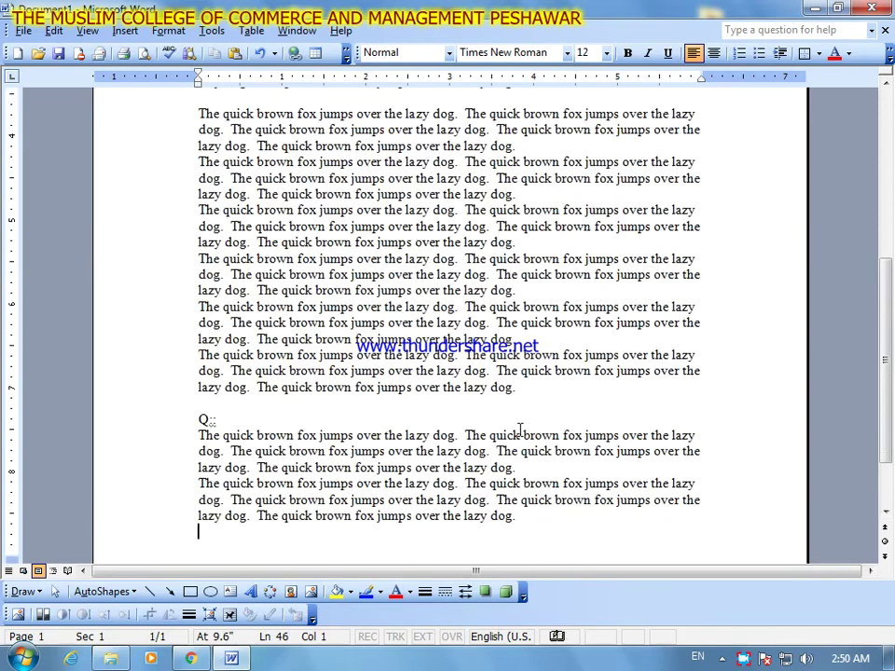
key("Up")
key("Up")
key("Up")
key("Up")
key("Up")
key("Up")
key("Up")
key("Up")
key("Up")
key("Up")
key("Up")
key("Up")
key("Up")
key("Up")
key("Up")
key("Up")
key("Up")
key("Up")
key("Up")
key("Up")
key("Up")
key("Up")
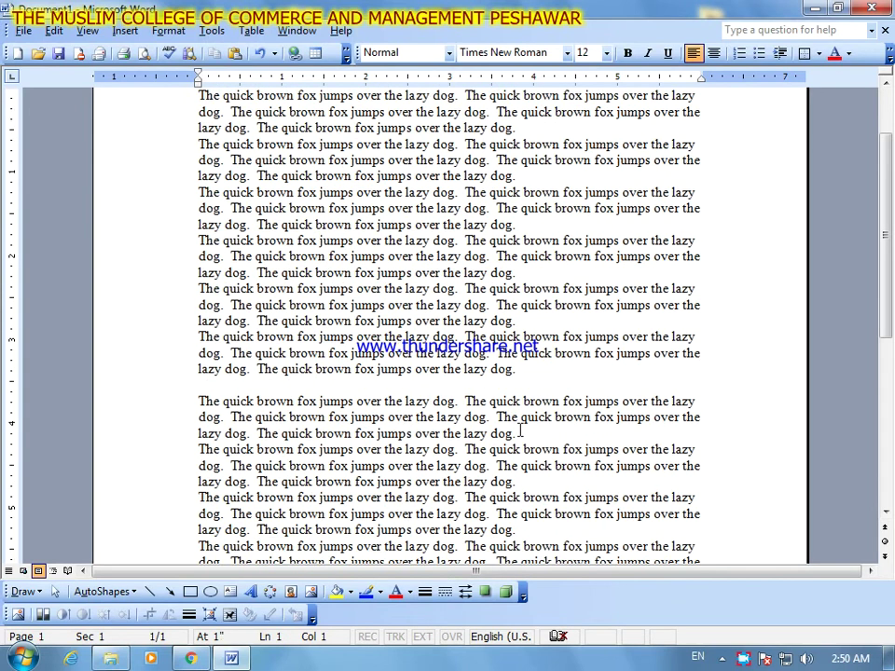
scroll(889, 190, "up", 2)
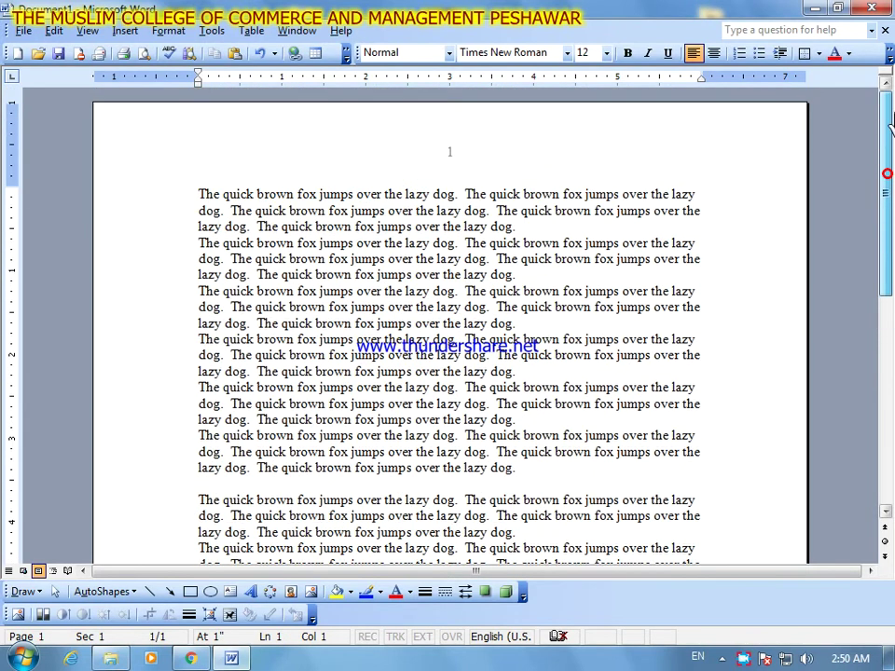
Check the position and alignment settings for page numbers without changing them
left_click(125, 31)
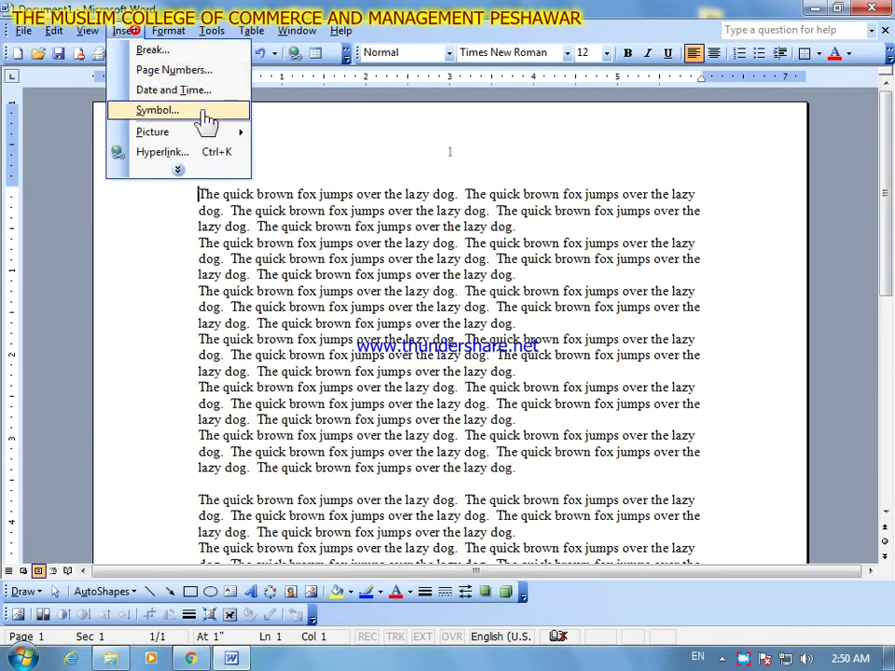
left_click(206, 171)
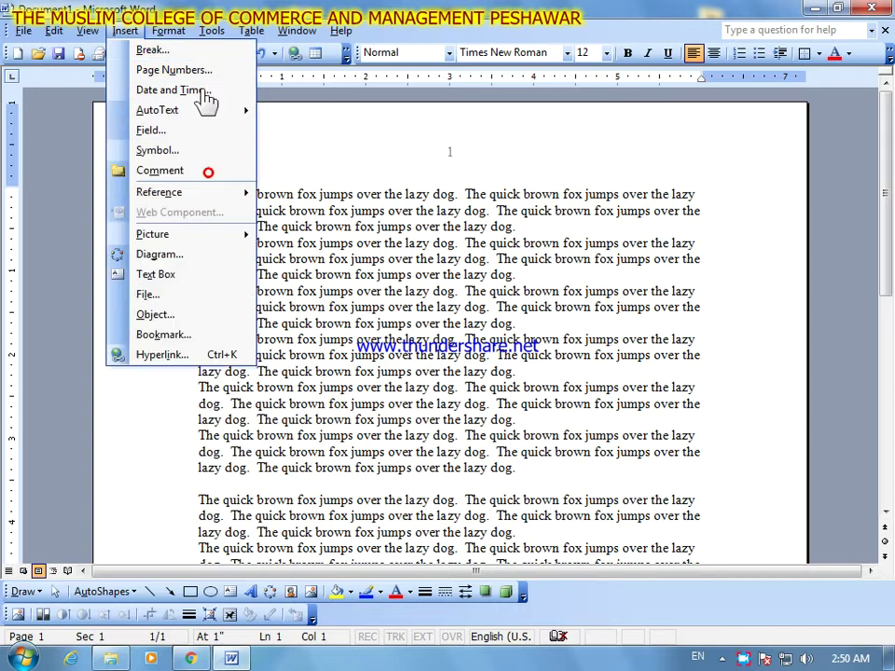
left_click(203, 71)
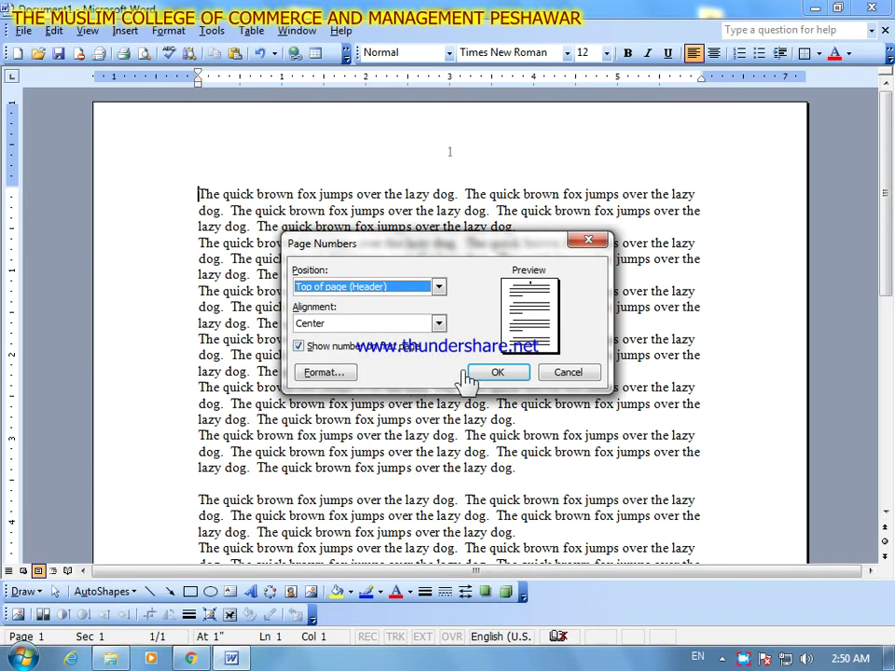
left_click(565, 373)
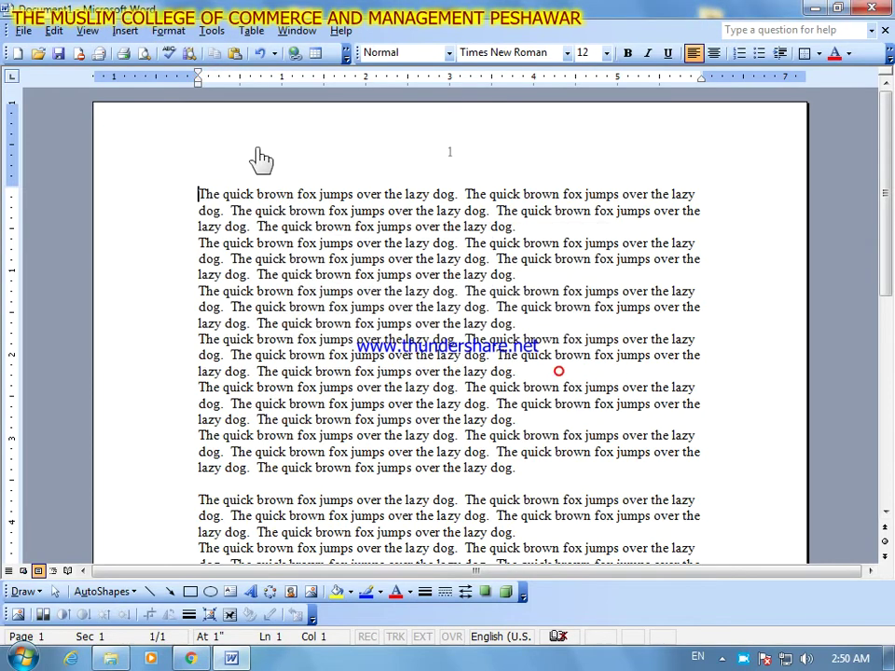
Examine the available date and time formats without inserting one
left_click(125, 31)
left_click(179, 170)
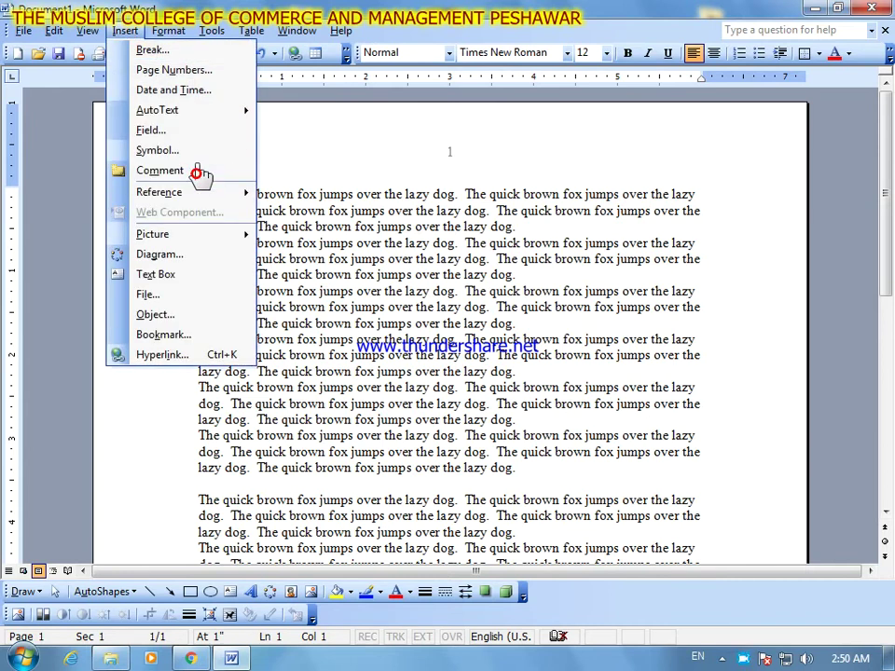
left_click(223, 102)
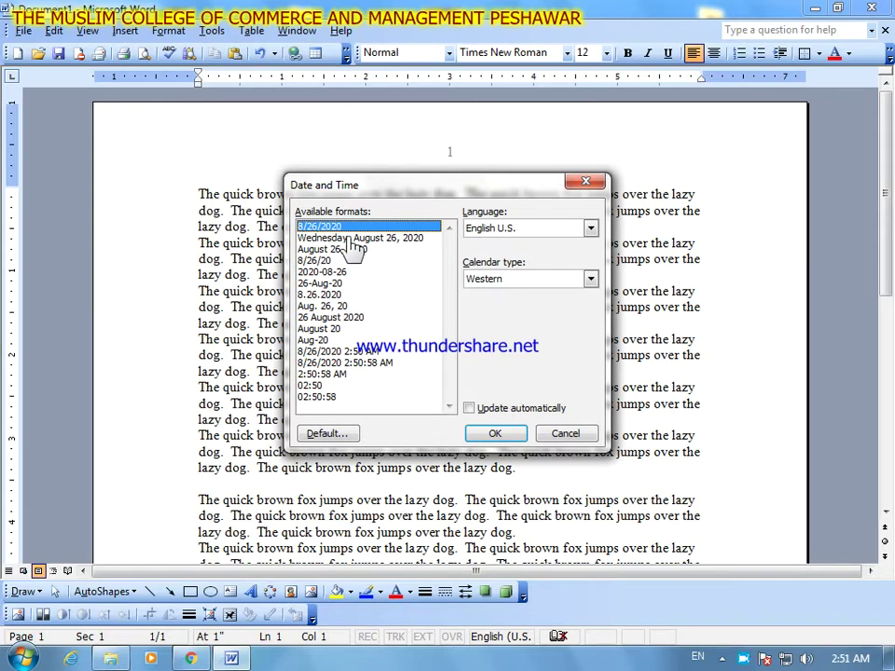
left_click(555, 434)
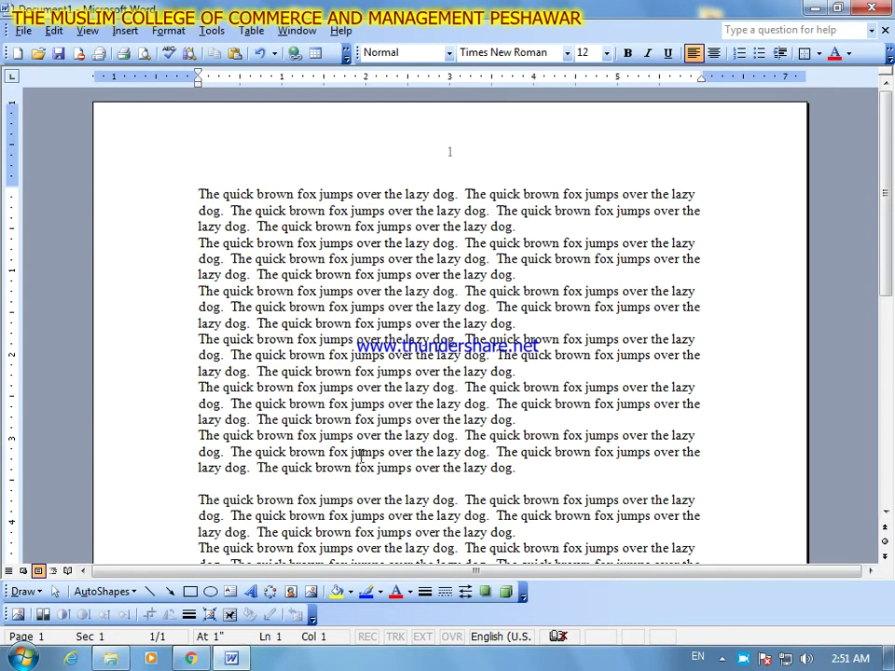
Insert the date on the empty line below the last paragraph in the format "Wednesday, August 26, 2020"
scroll(360, 453, "down", 9)
left_click(519, 476)
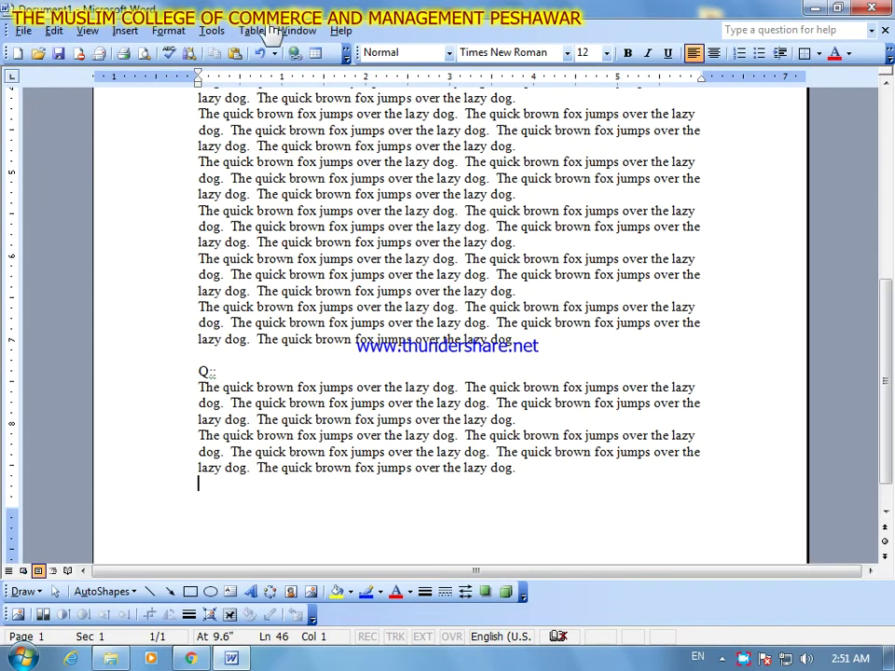
left_click(125, 31)
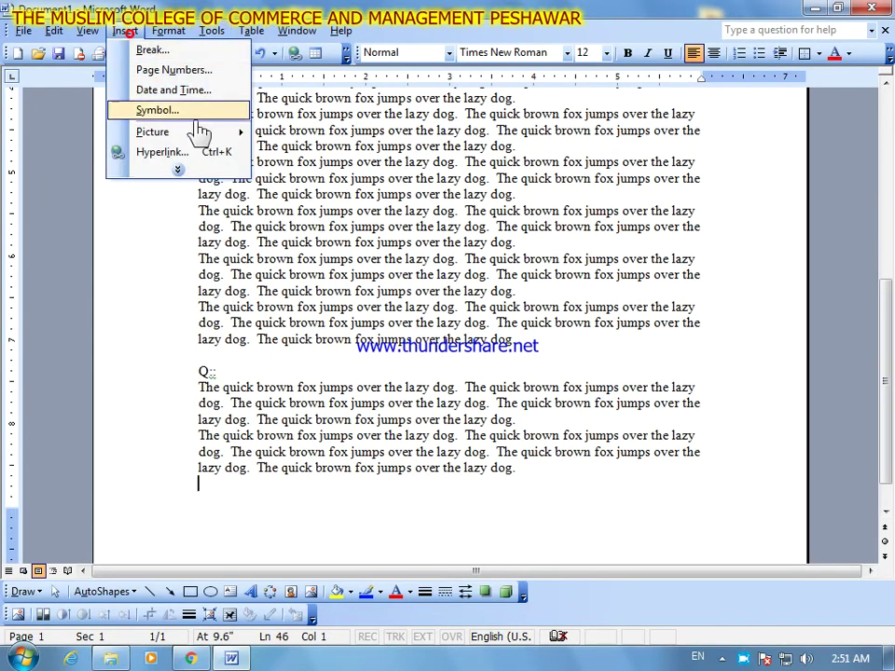
left_click(201, 169)
left_click(191, 91)
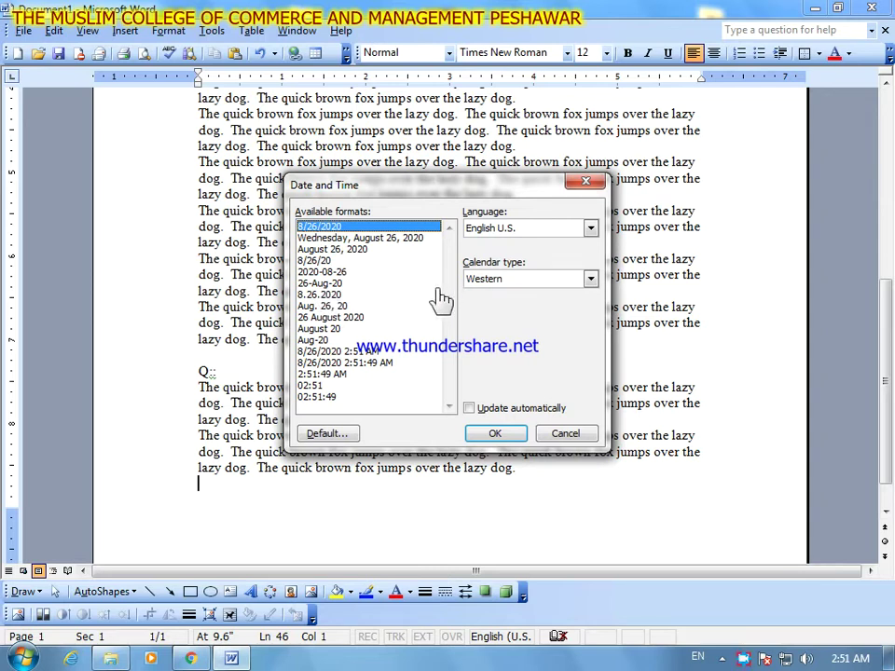
left_click(331, 239)
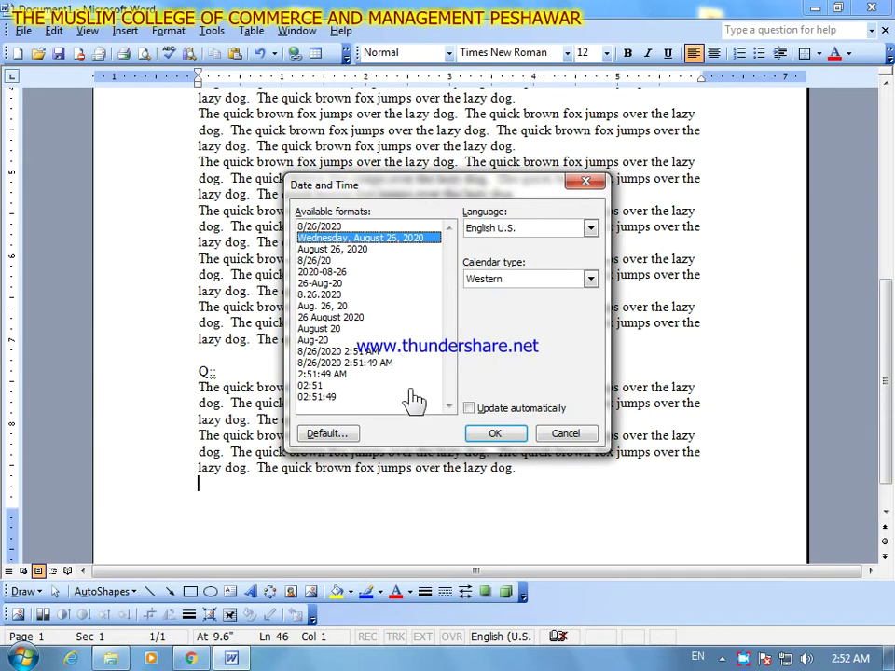
left_click(495, 434)
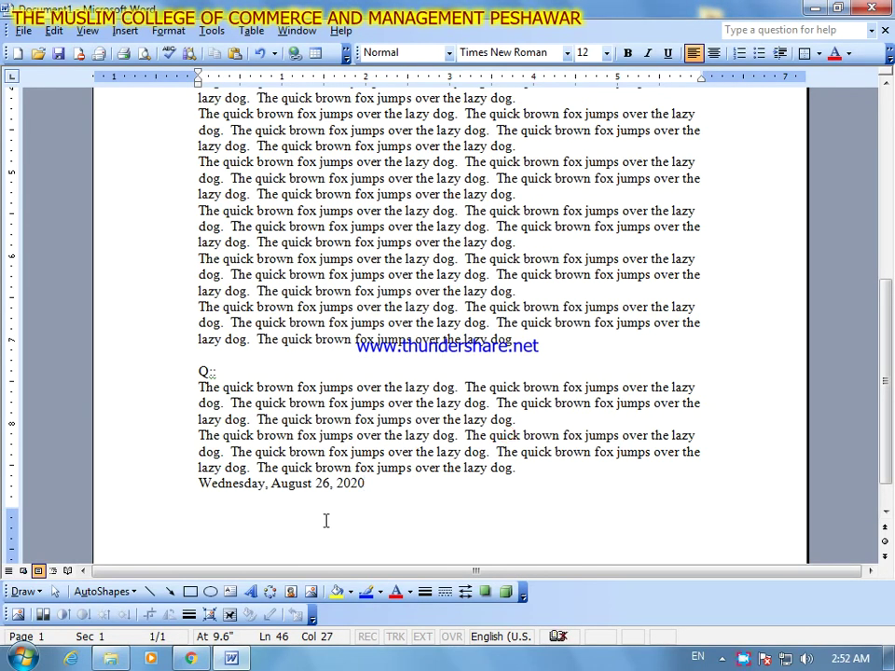
Format the inserted date below the last paragraph in light blue, bold, at 26 pt
left_click_drag(363, 485, 238, 487)
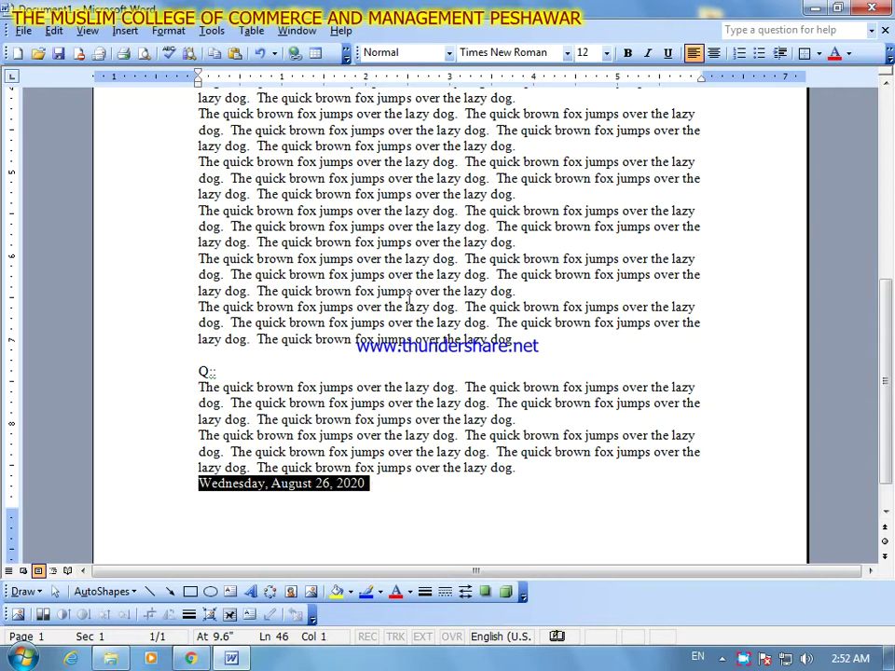
left_click(849, 54)
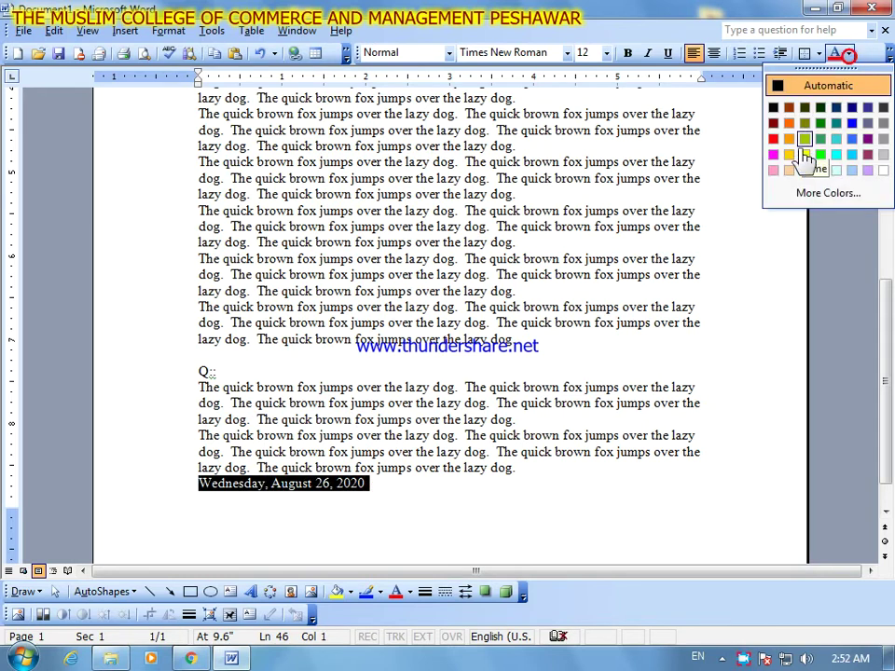
left_click(851, 139)
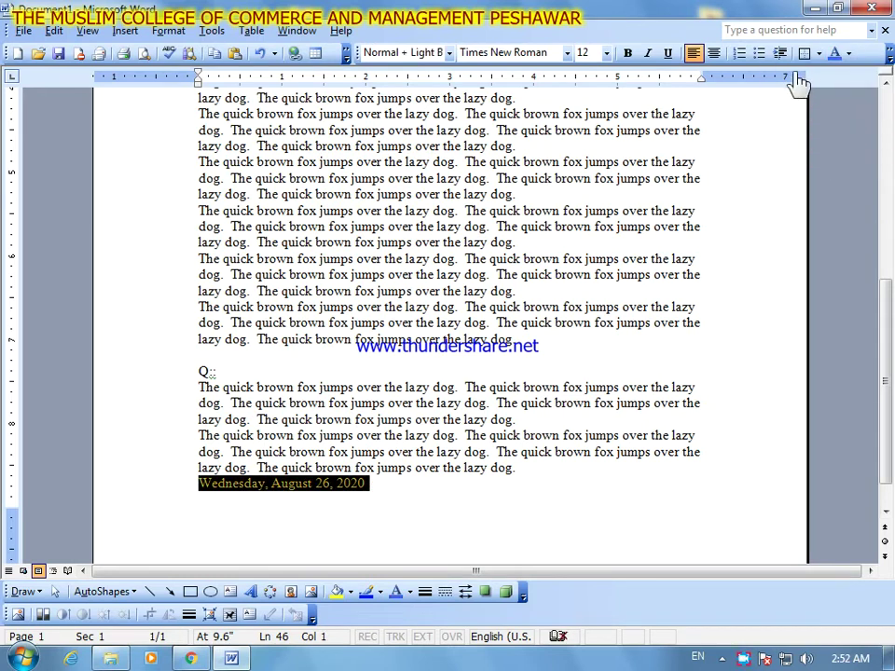
left_click(629, 53)
left_click(608, 53)
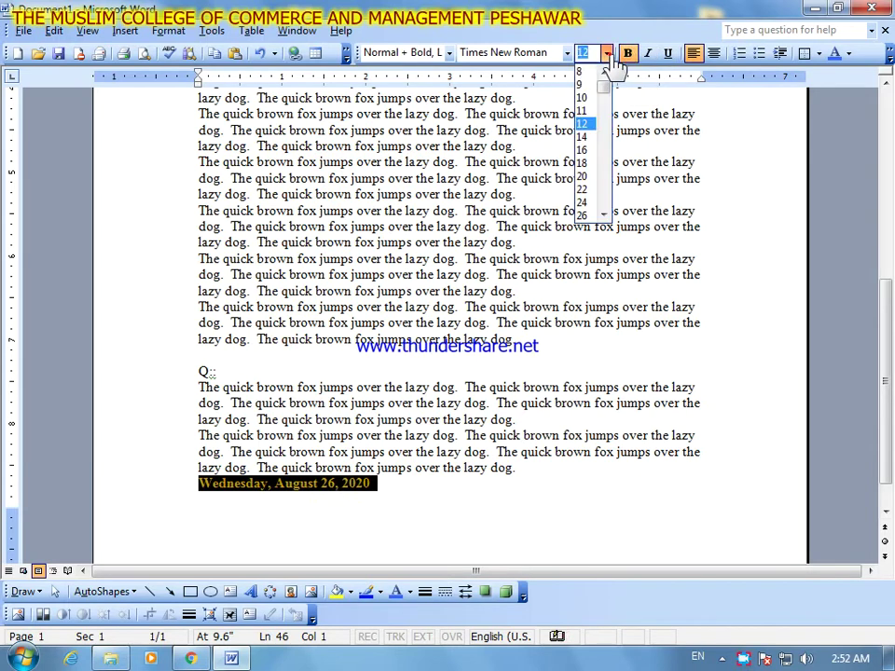
left_click(585, 215)
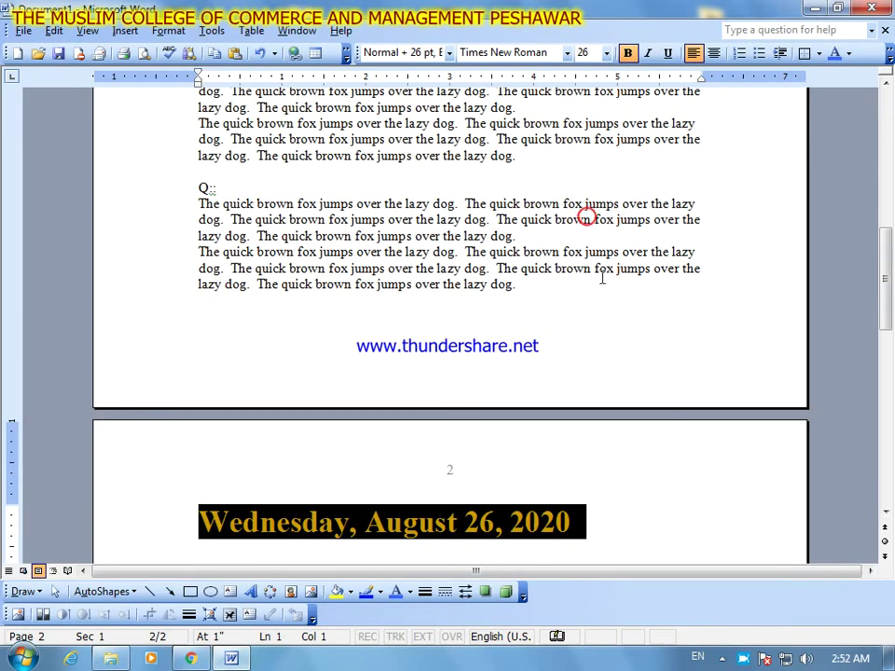
left_click(631, 448)
left_click(573, 524)
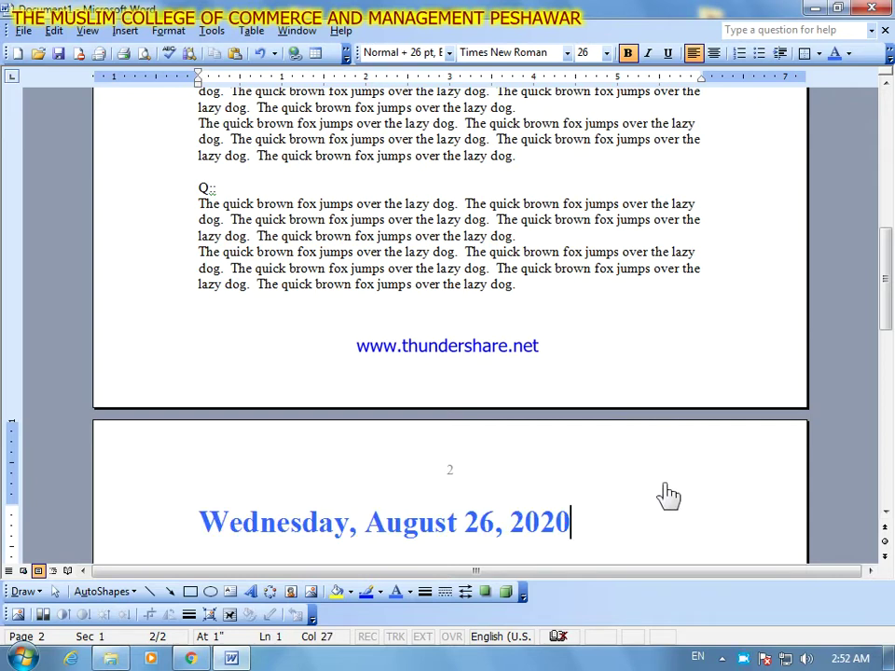
Insert the date and time directly after the formatted date, using the "8/26/2020 2:52:36 AM" format with seconds
scroll(664, 489, "down", 3)
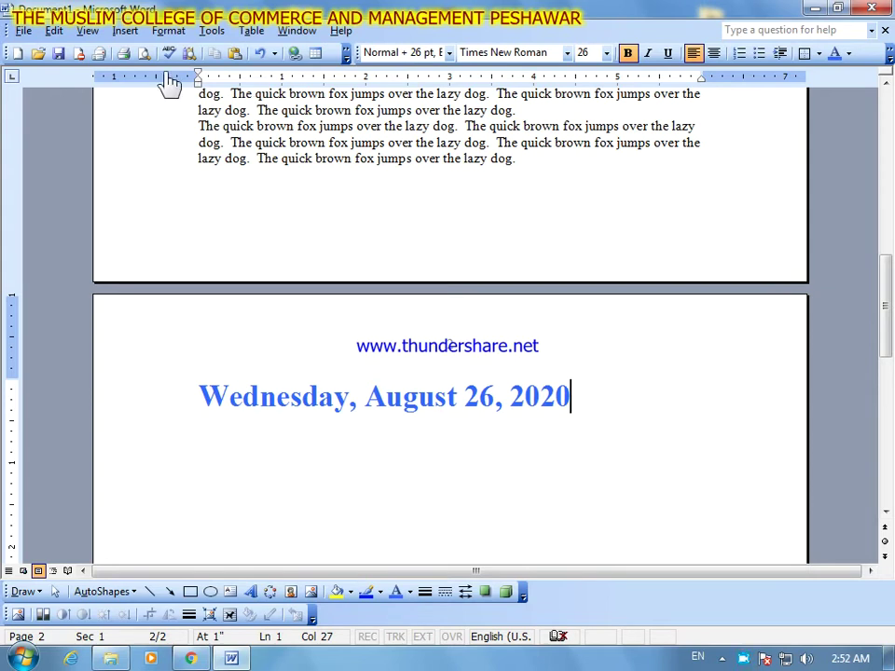
left_click(126, 34)
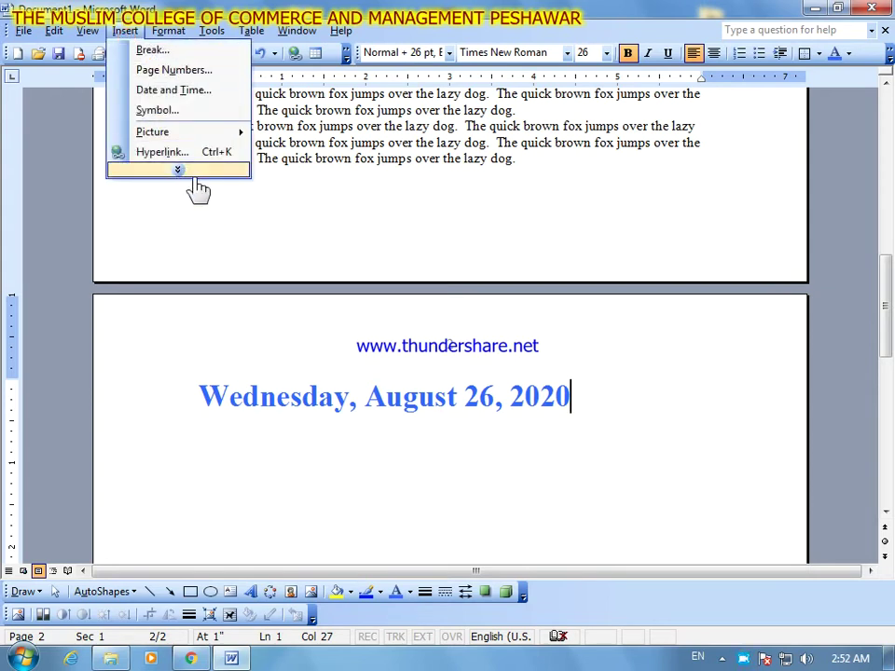
left_click(179, 170)
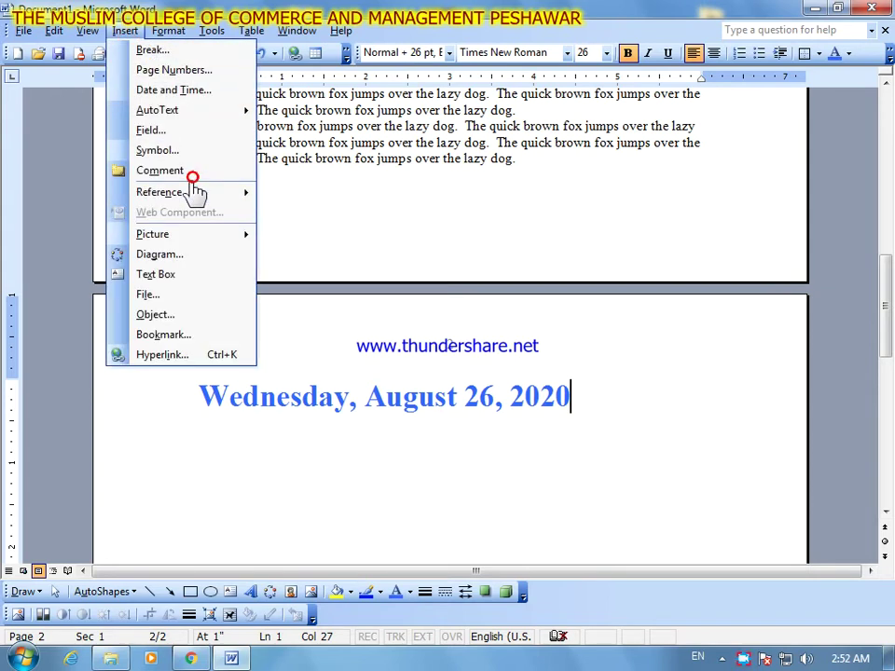
left_click(185, 90)
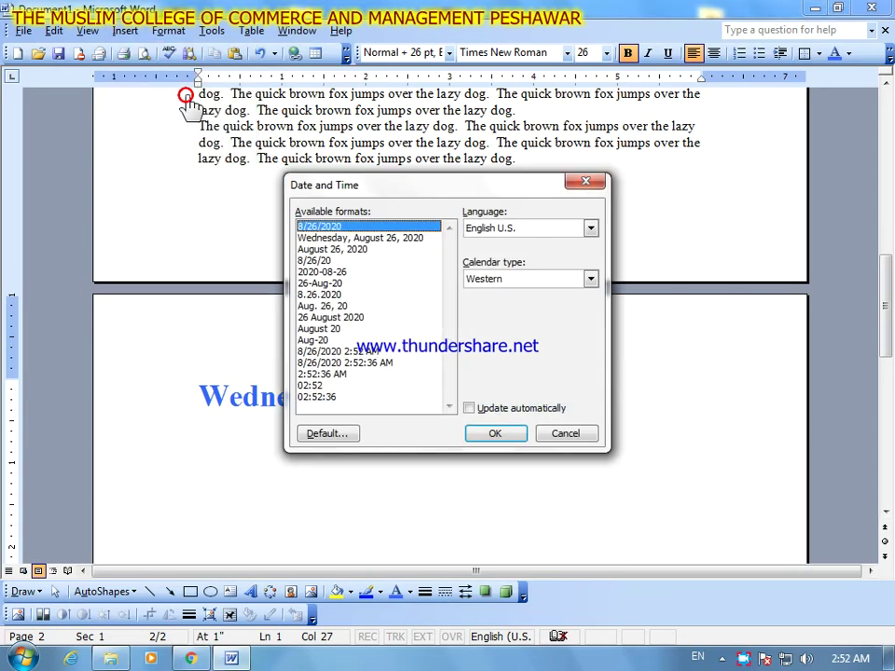
left_click(360, 362)
left_click(498, 437)
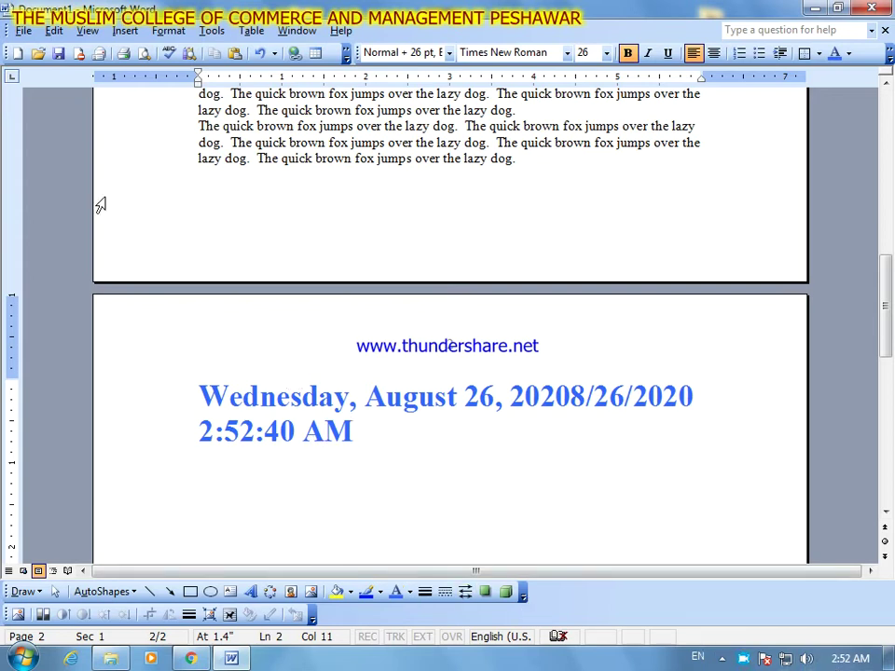
left_click(126, 33)
left_click(180, 172)
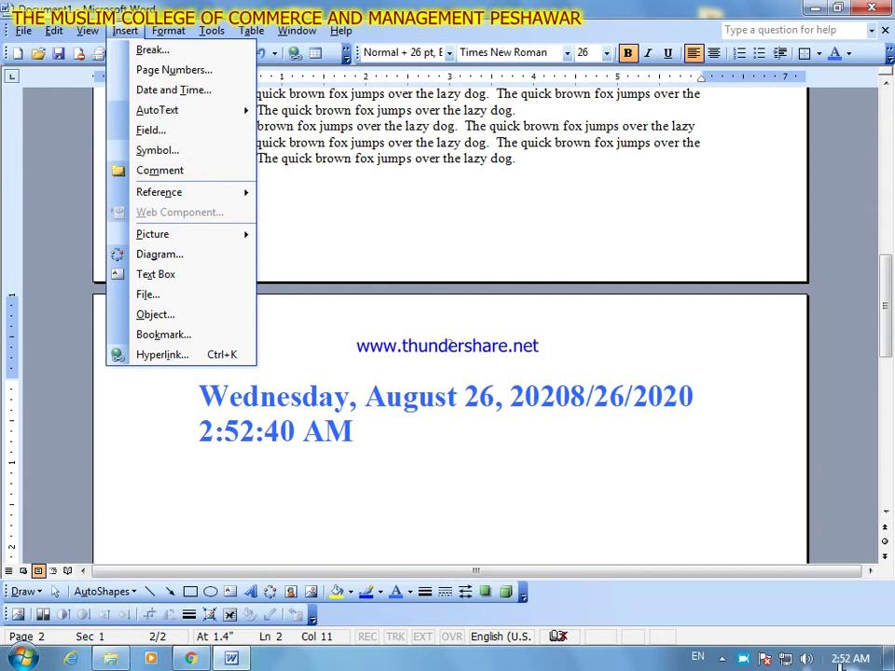
left_click(746, 659)
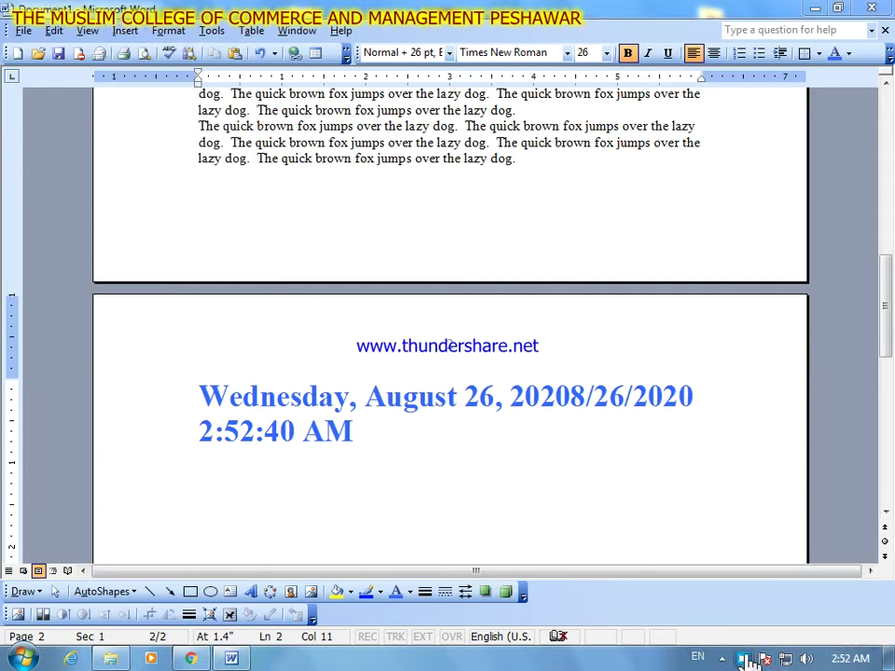
left_click(750, 659)
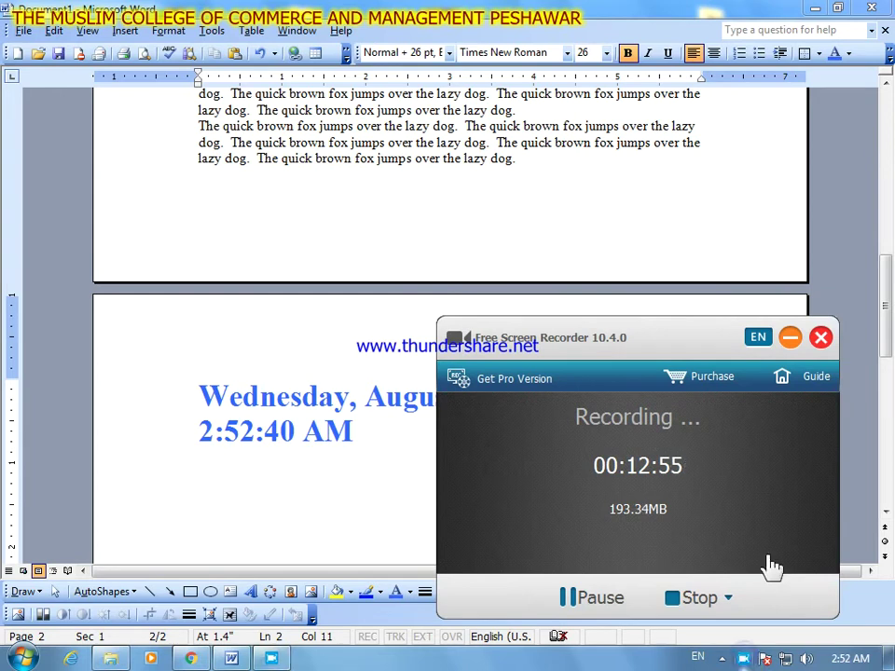
left_click(790, 337)
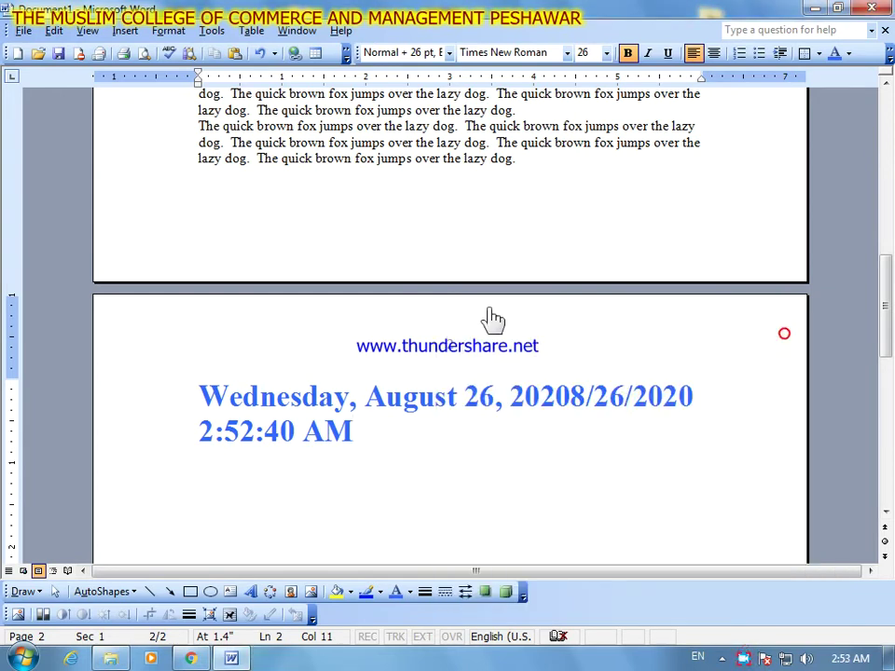
Delete the whole line of date and time text on page 2
triple_click(376, 444)
key("Delete")
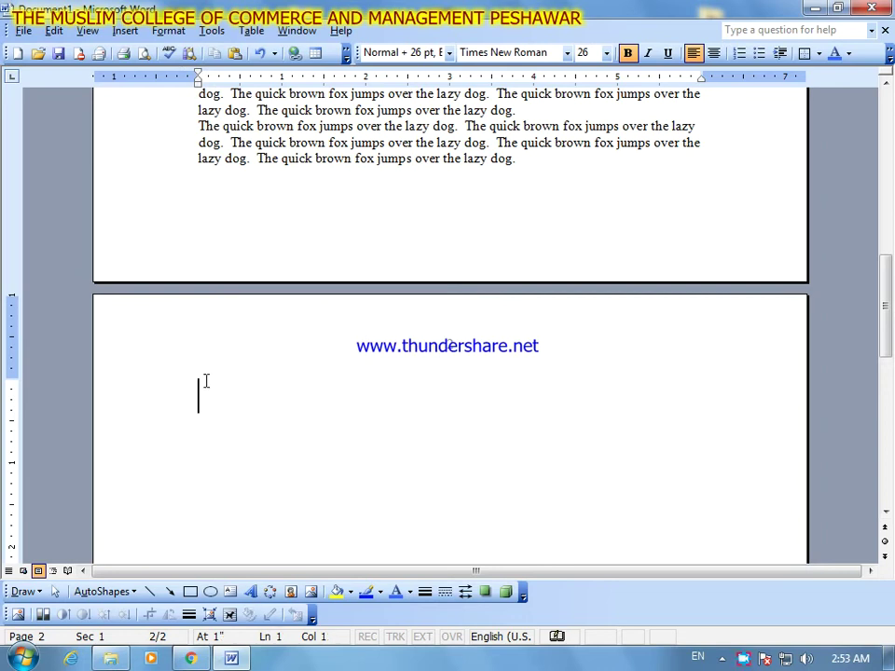
Insert the AutoText attention line "ATTN:" at the end of the last paragraph on page 1
left_click(533, 202)
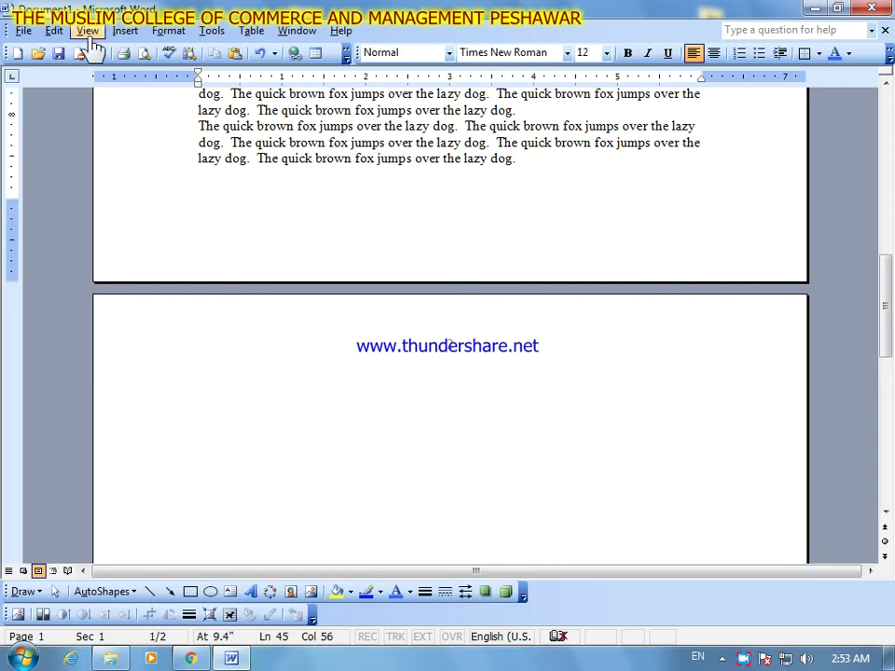
left_click(124, 33)
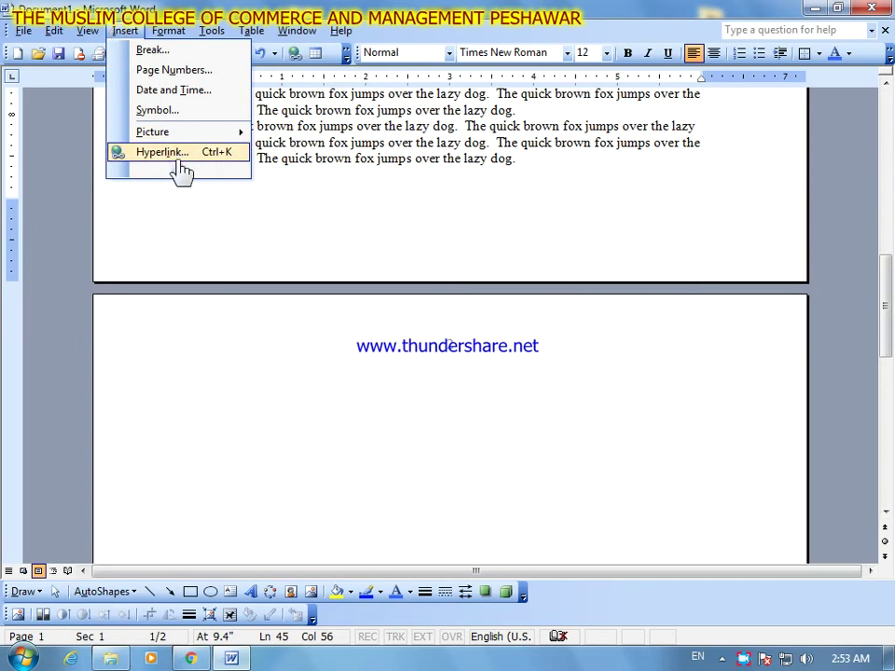
left_click(177, 172)
left_click(205, 112)
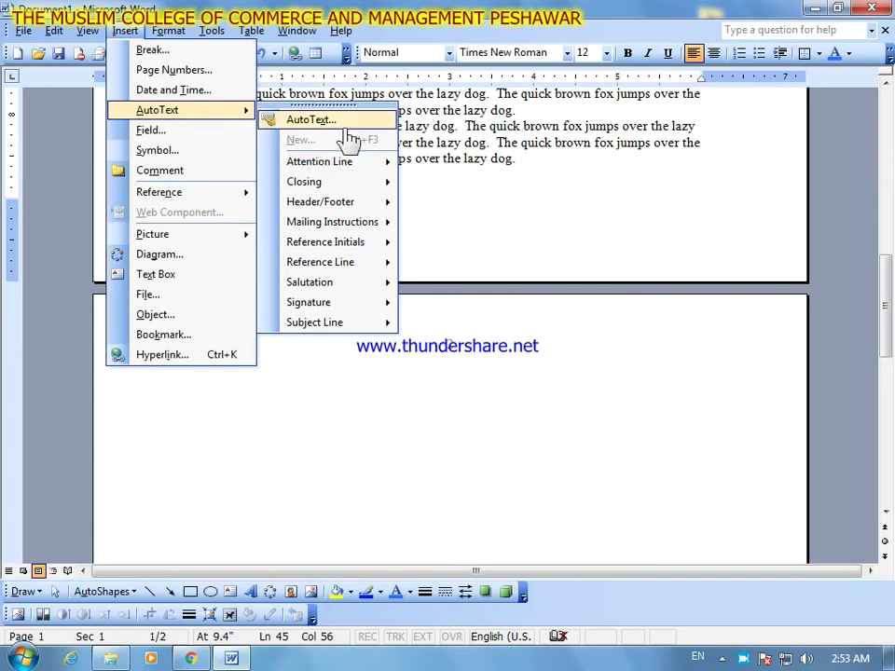
mouse_move(349, 175)
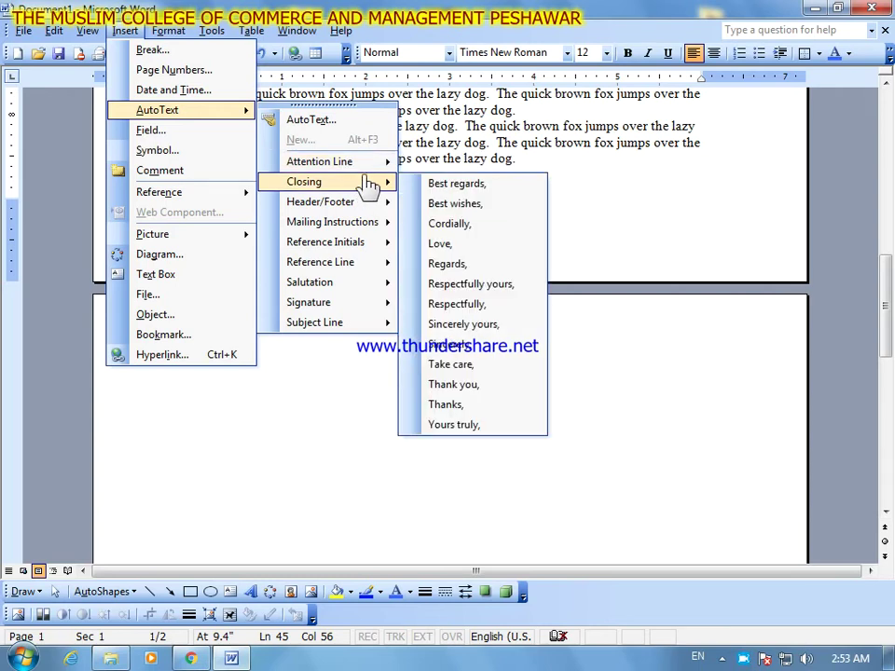
mouse_move(391, 166)
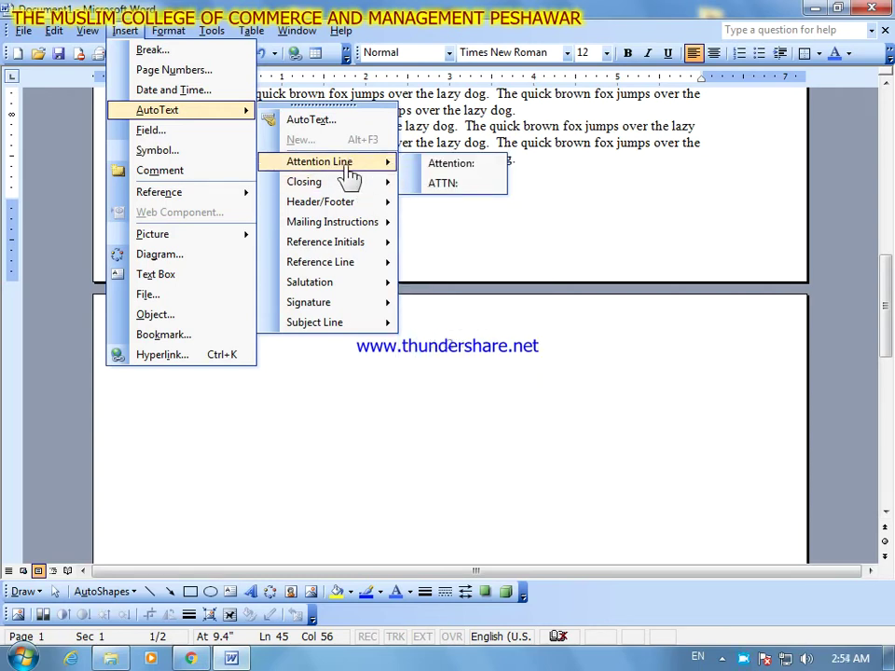
left_click(462, 183)
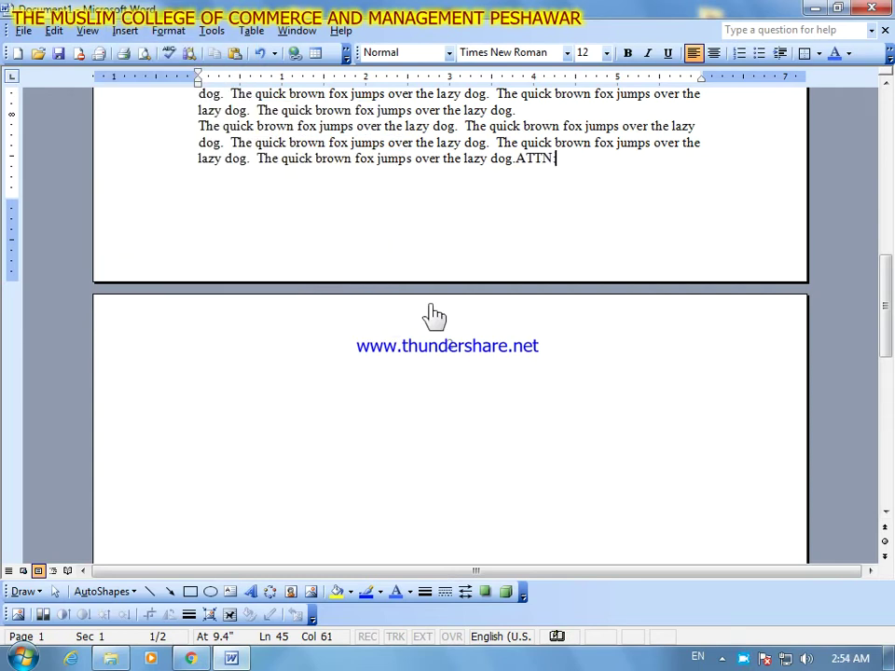
Remove the period before "ATTN:" and move "ATTN:" onto its own line
left_click(514, 159)
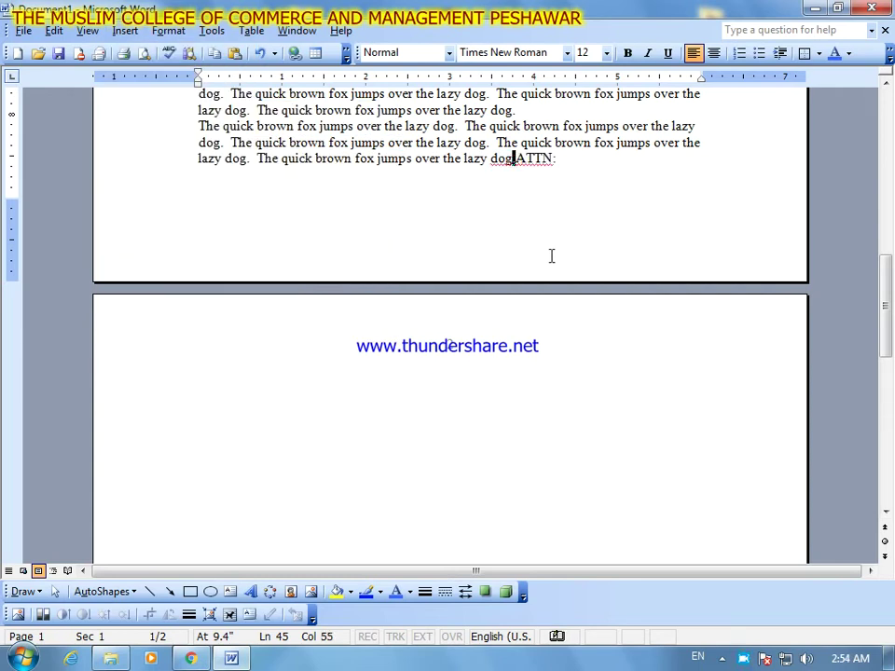
key("Delete")
key("Return")
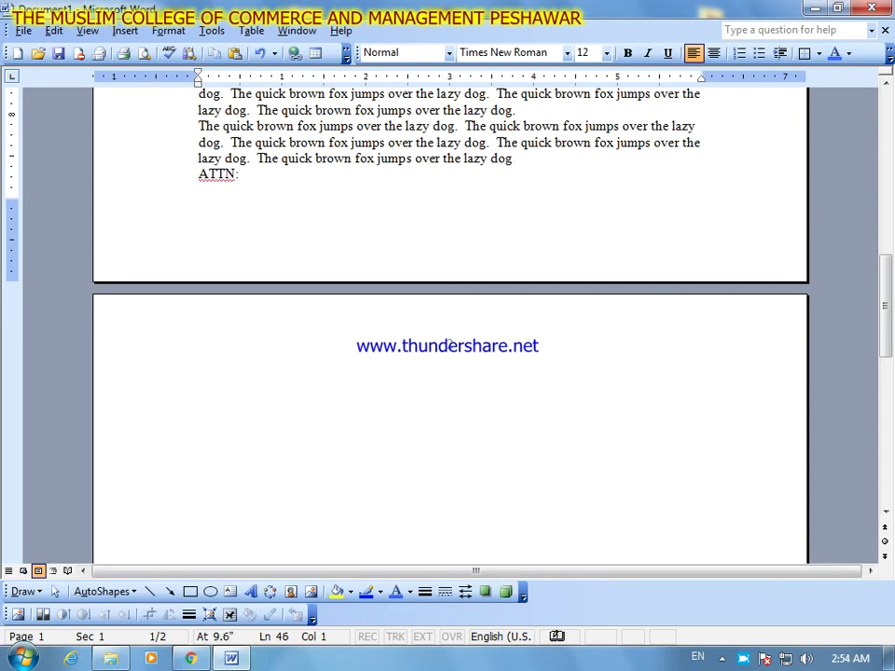
Insert the AutoText closing "Take care," on the empty line of page 2, dismissing the Windows color scheme message
left_click(281, 197)
key("Down")
left_click(136, 37)
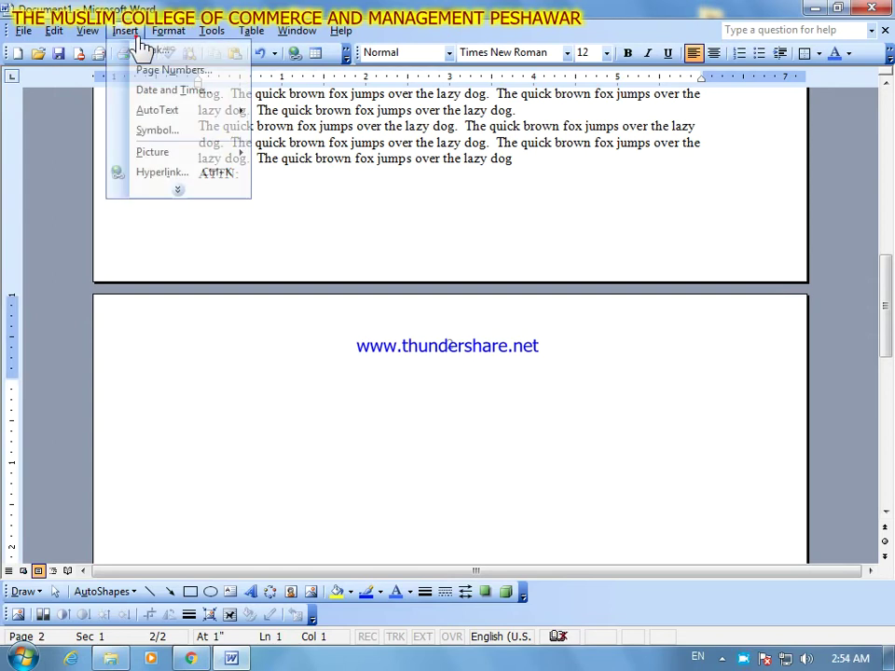
left_click(208, 110)
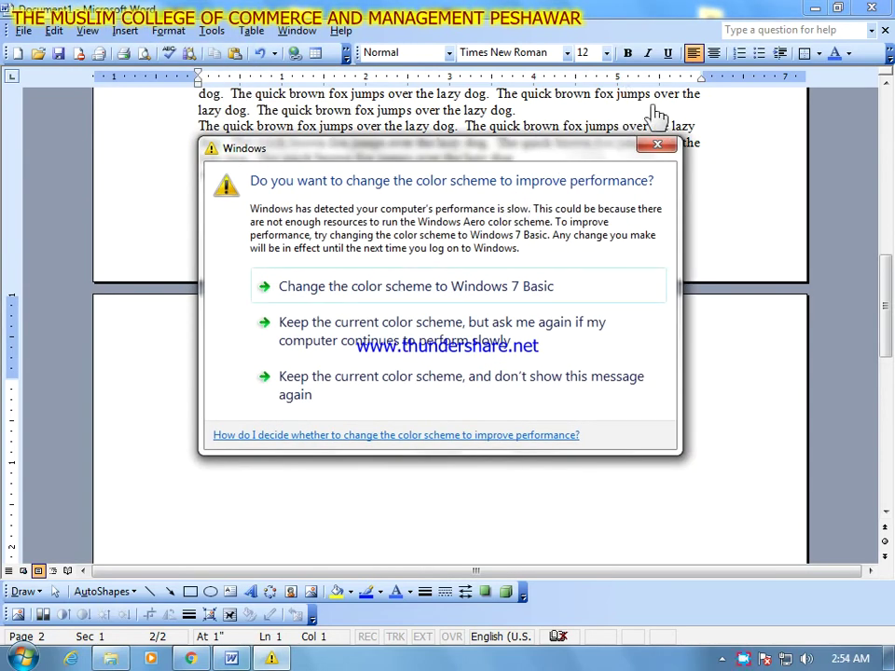
left_click(658, 144)
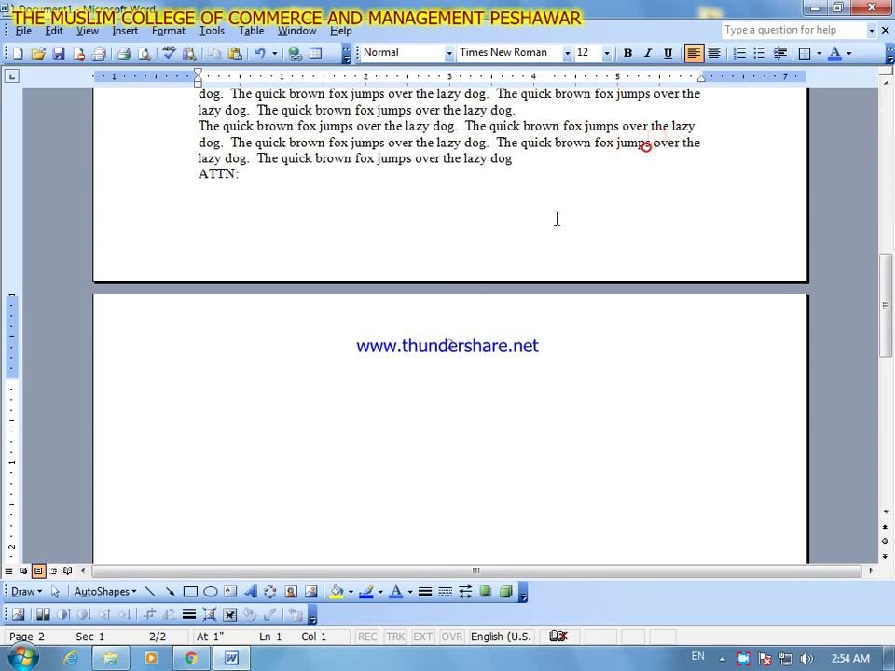
left_click(126, 31)
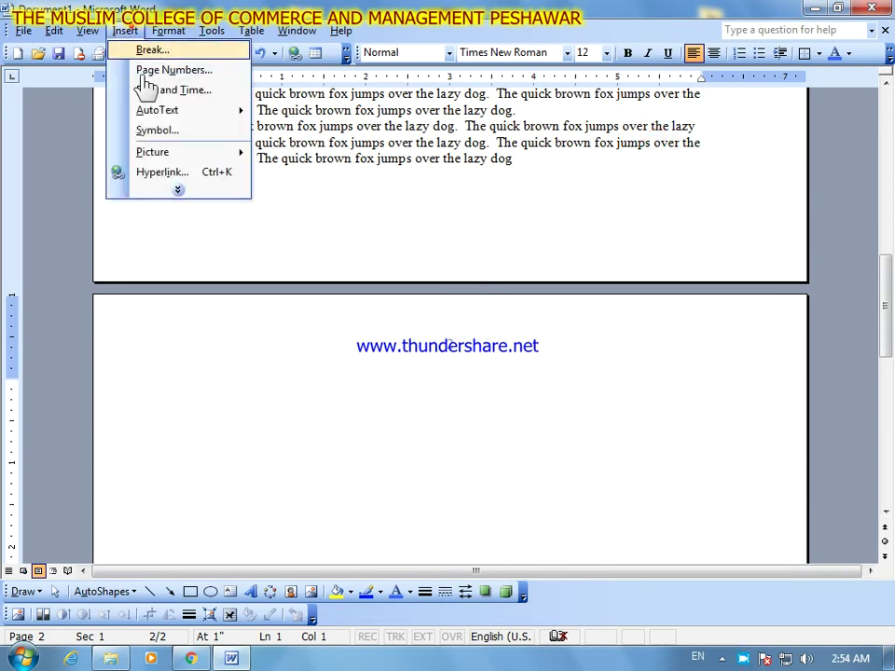
left_click(178, 190)
mouse_move(209, 112)
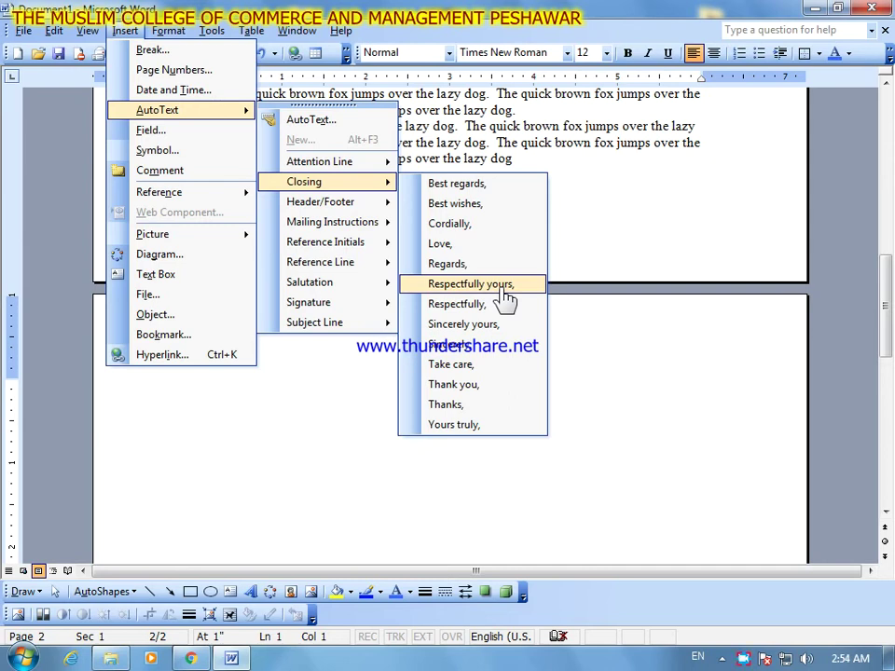
left_click(475, 364)
Format "Take care," at 24 pt in bold, italic and underlined, with a red font color
left_click_drag(265, 388, 192, 392)
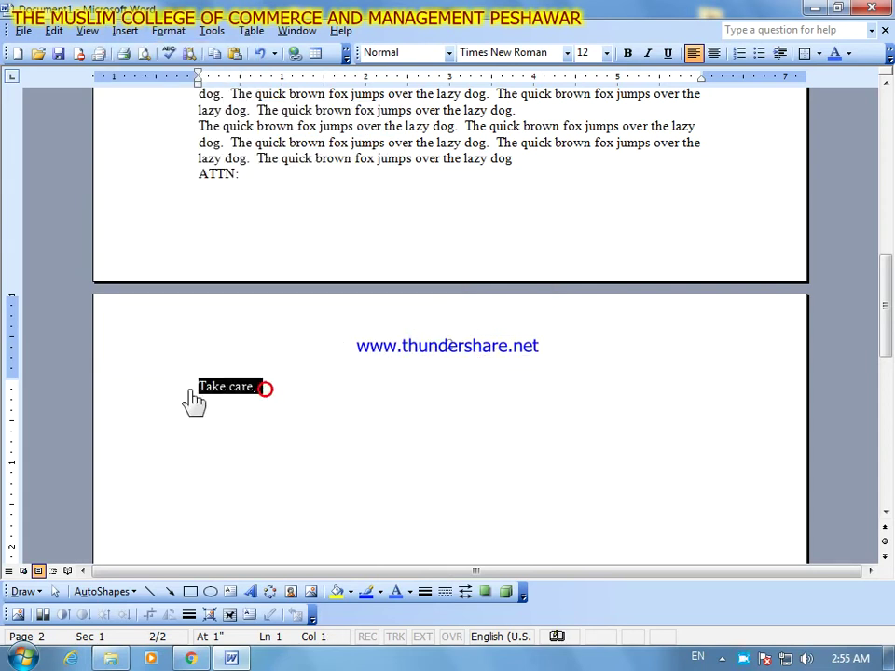
left_click(607, 56)
left_click(591, 202)
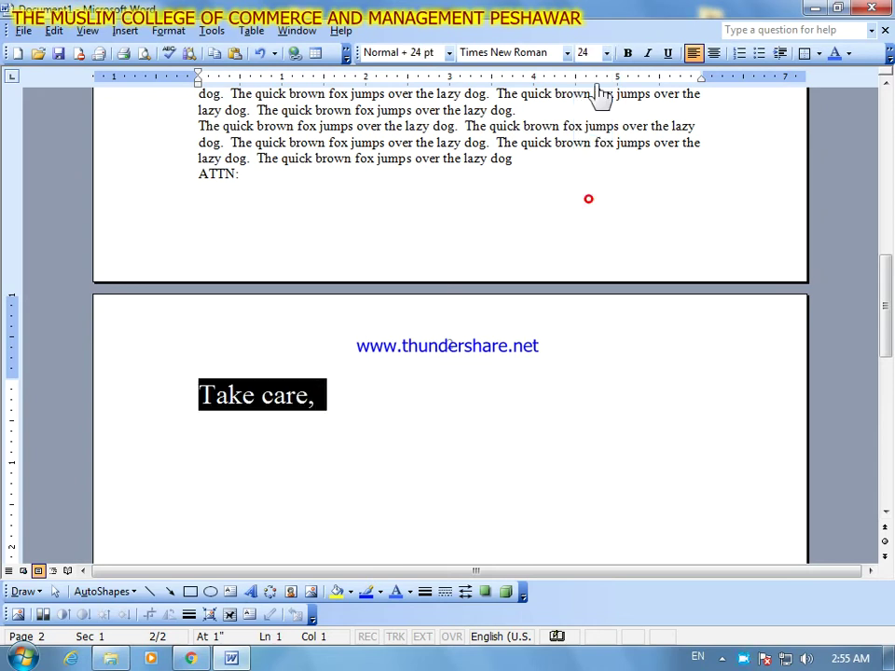
left_click(628, 53)
left_click(648, 53)
left_click(667, 53)
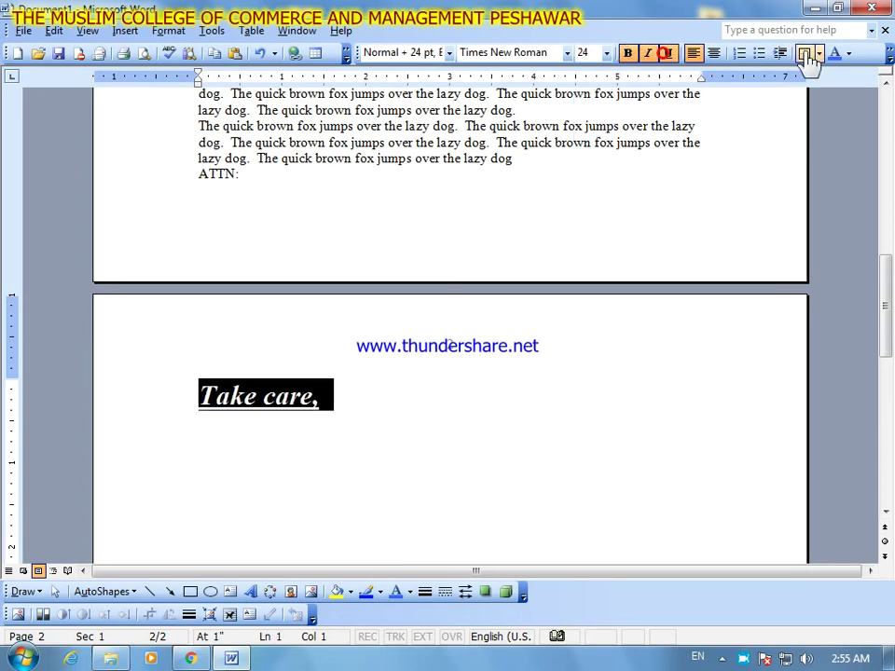
left_click(835, 54)
left_click(848, 54)
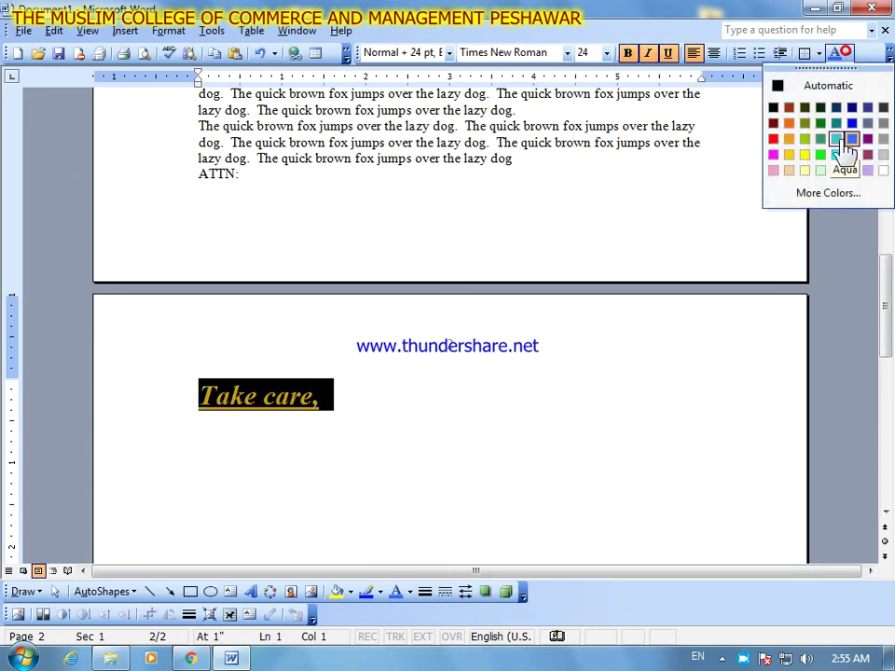
left_click(773, 139)
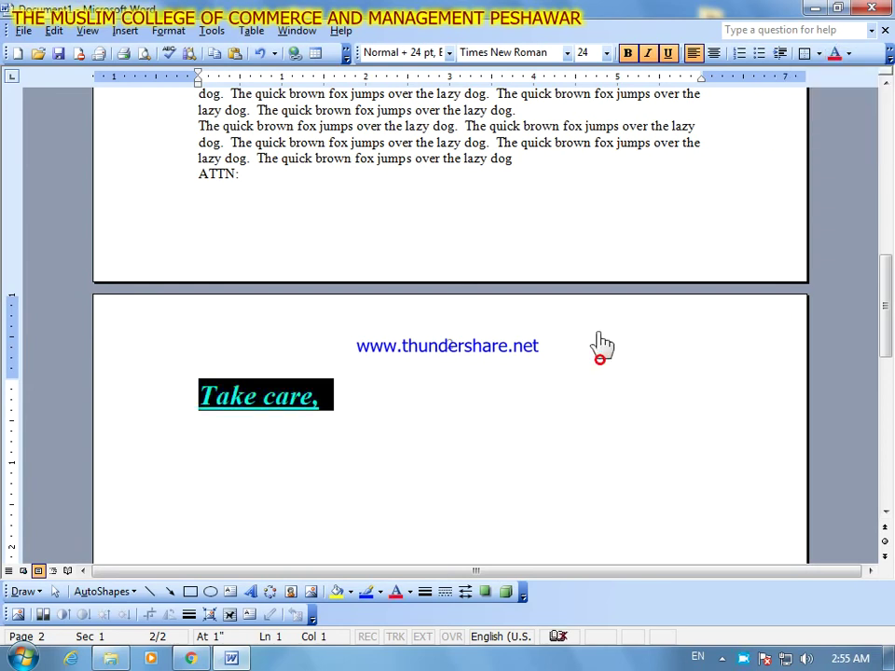
double_click(398, 376)
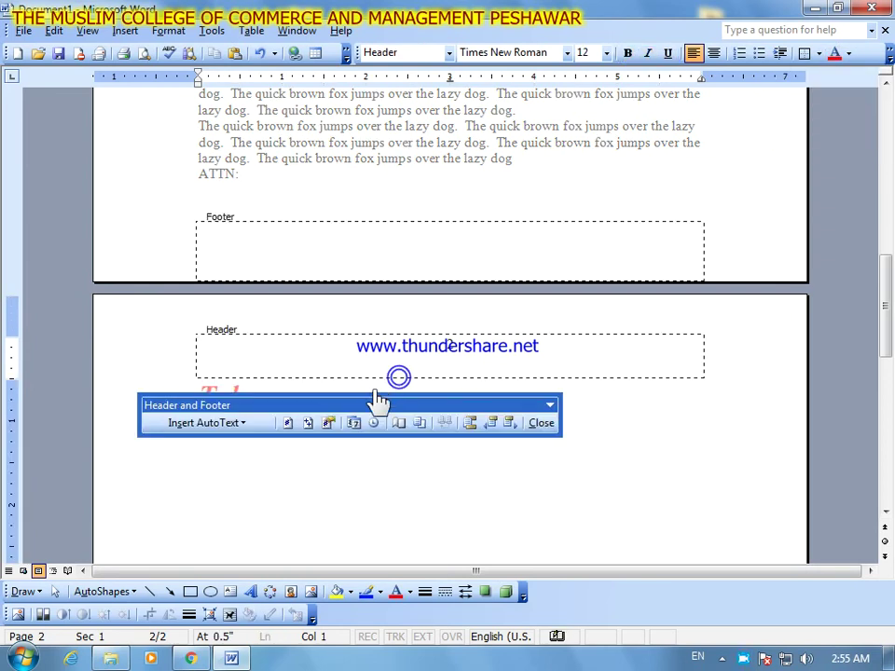
Leave the page header and insert the AutoText salutation "Dear Mom and Dad," directly after "Take care," on page 2
double_click(607, 427)
left_click(427, 480)
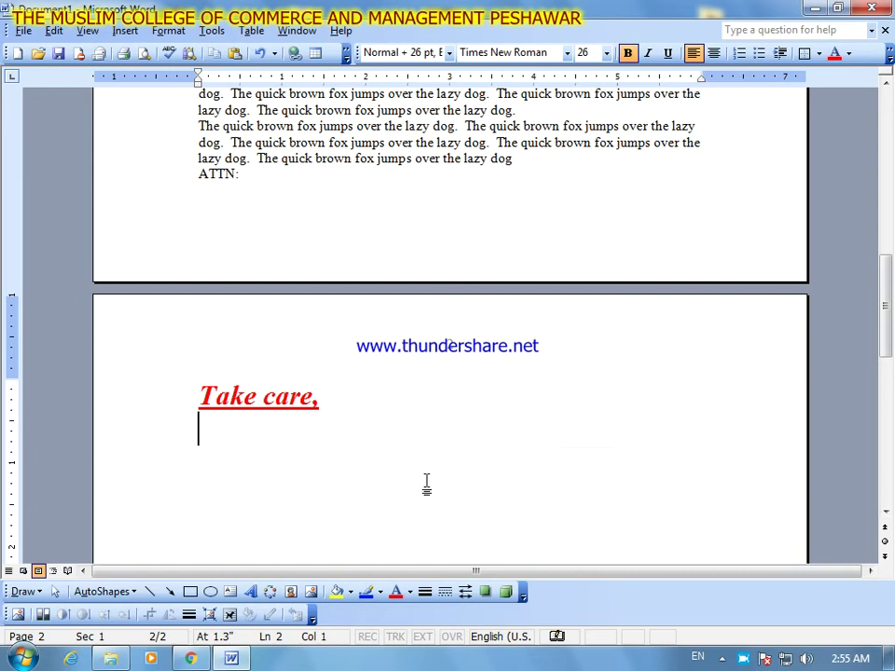
left_click(465, 383)
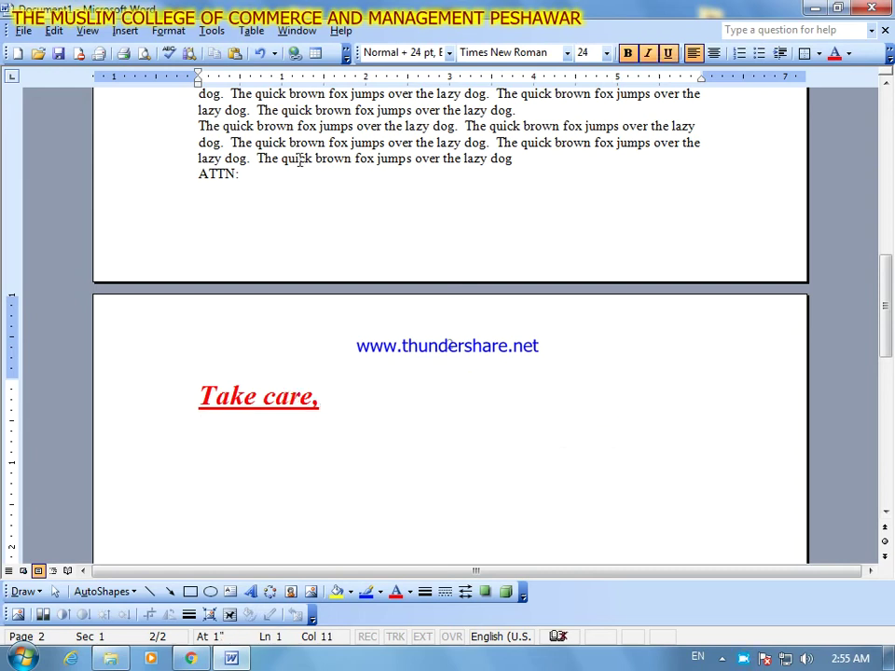
left_click(128, 31)
left_click(201, 193)
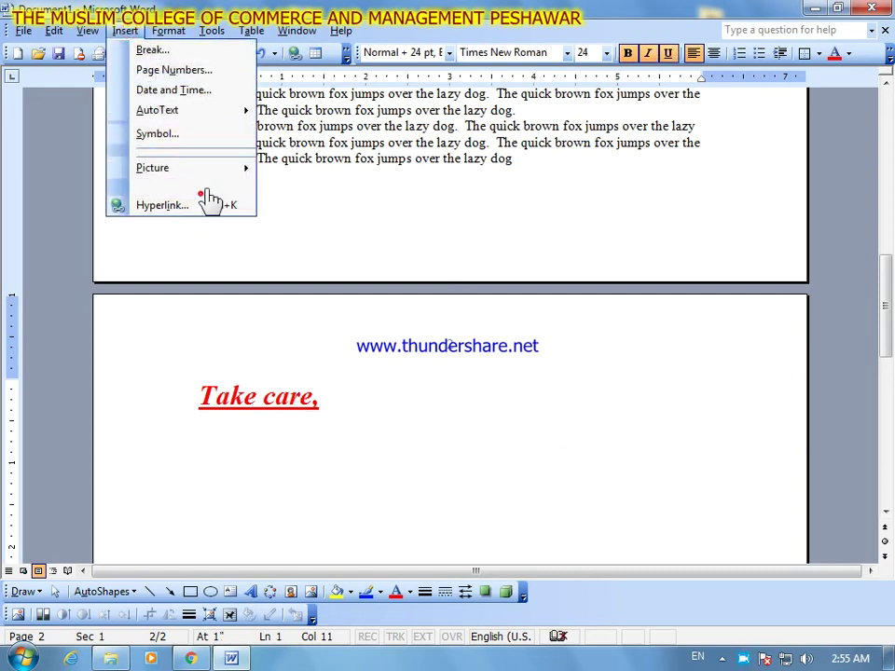
mouse_move(352, 204)
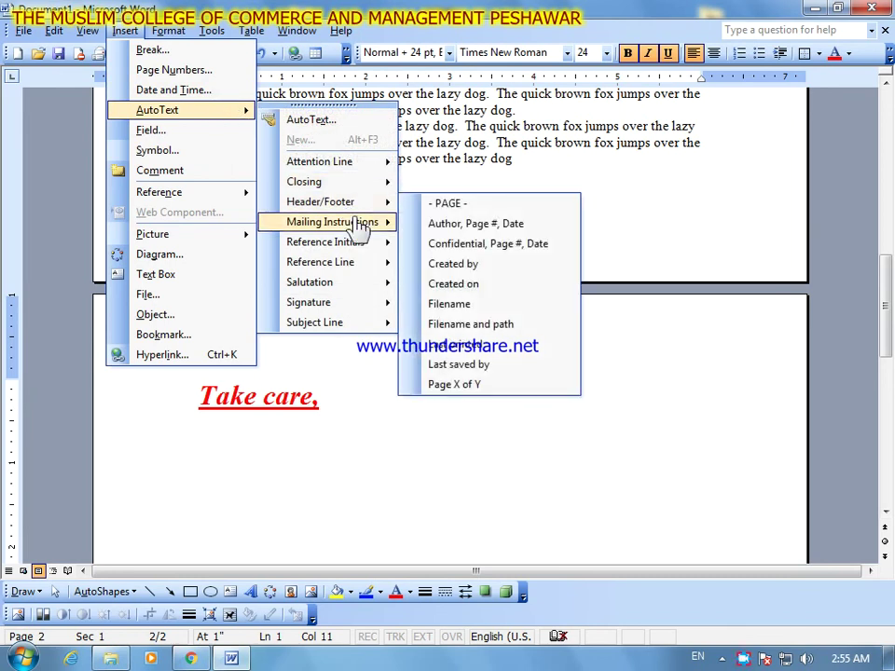
left_click(504, 244)
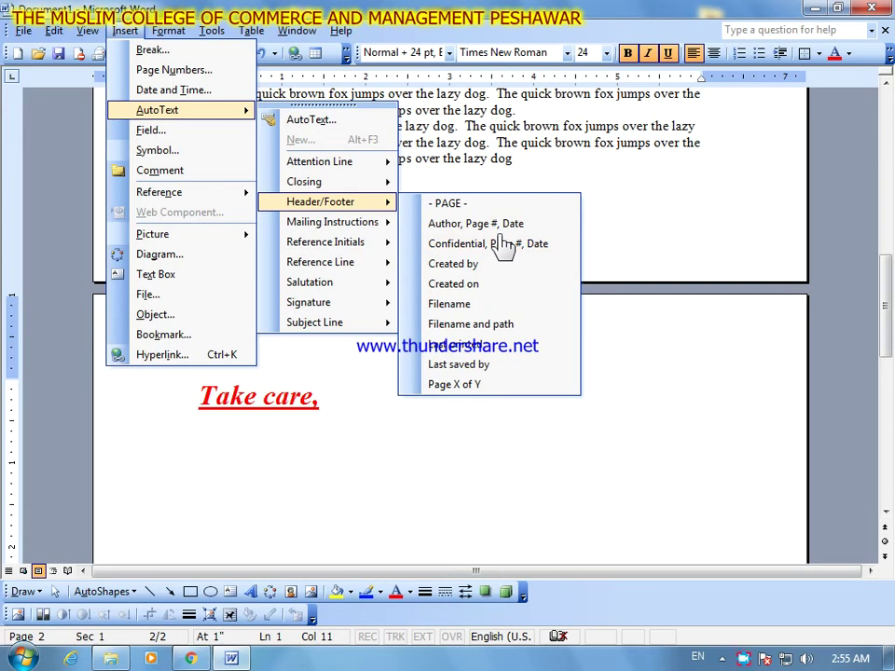
mouse_move(380, 233)
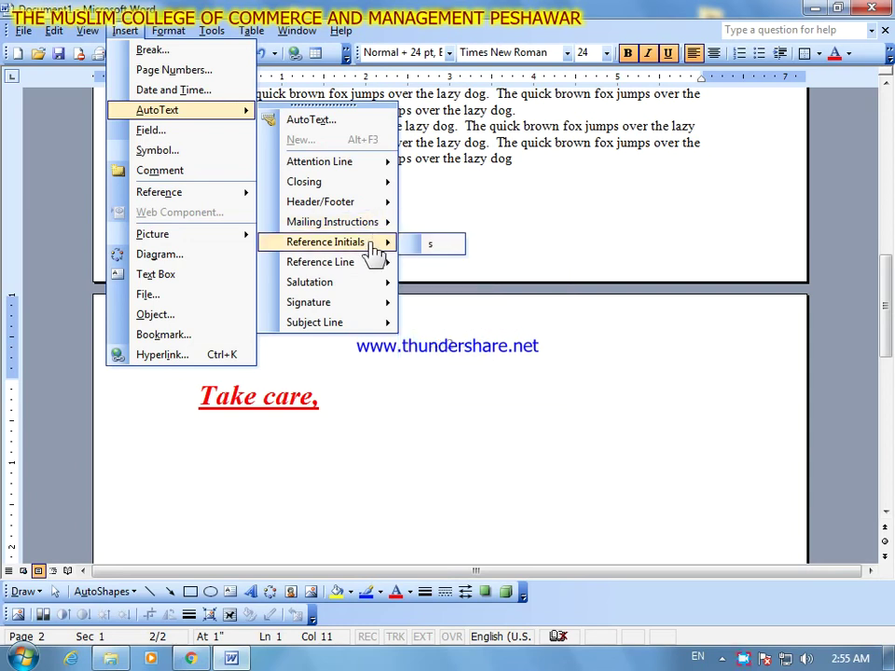
mouse_move(373, 270)
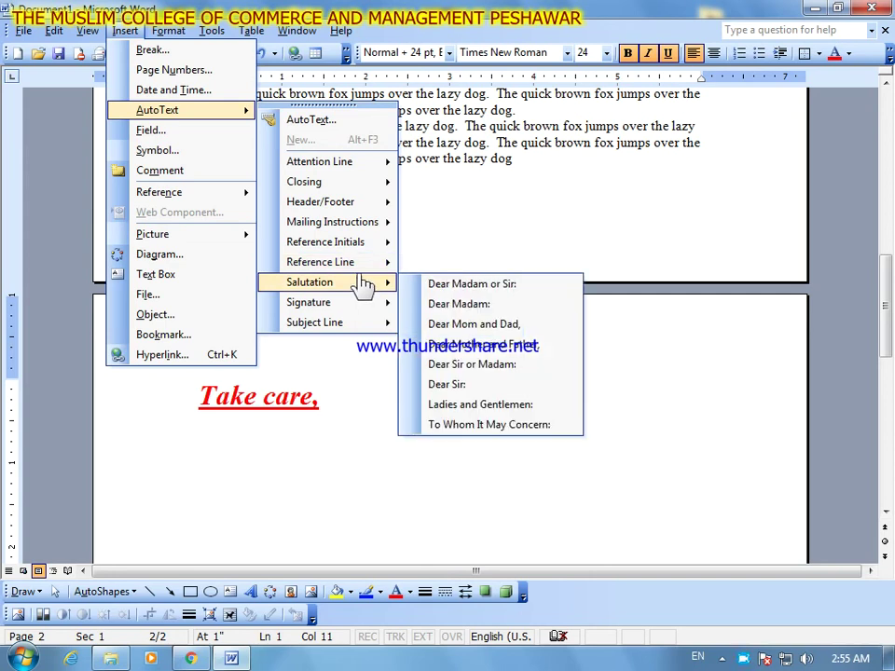
left_click(522, 327)
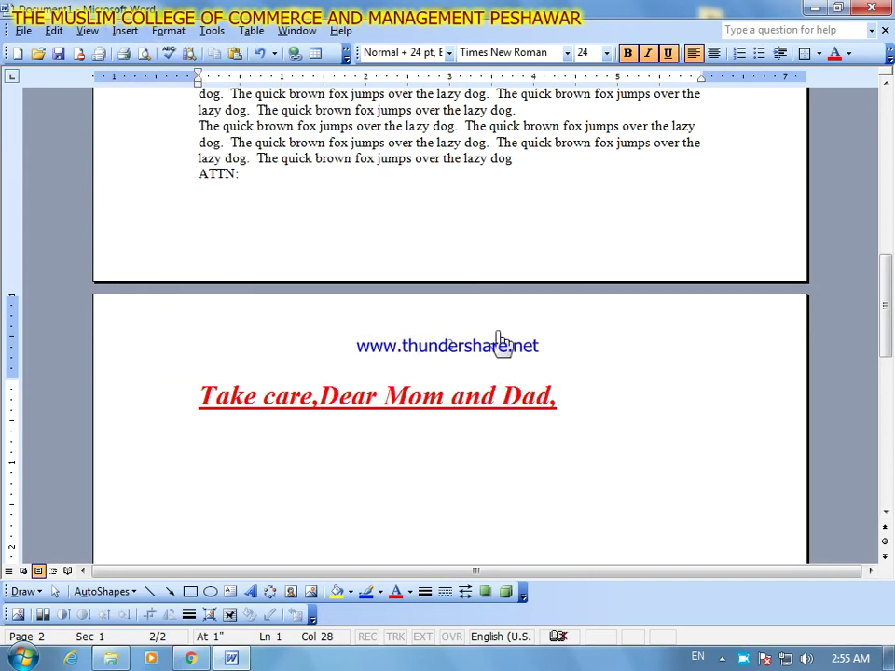
Insert the AutoText salutation "To Whom It May Concern:" on its own line between "Take care" and ",Dear Mom and Dad,"
left_click(316, 396)
key("Return")
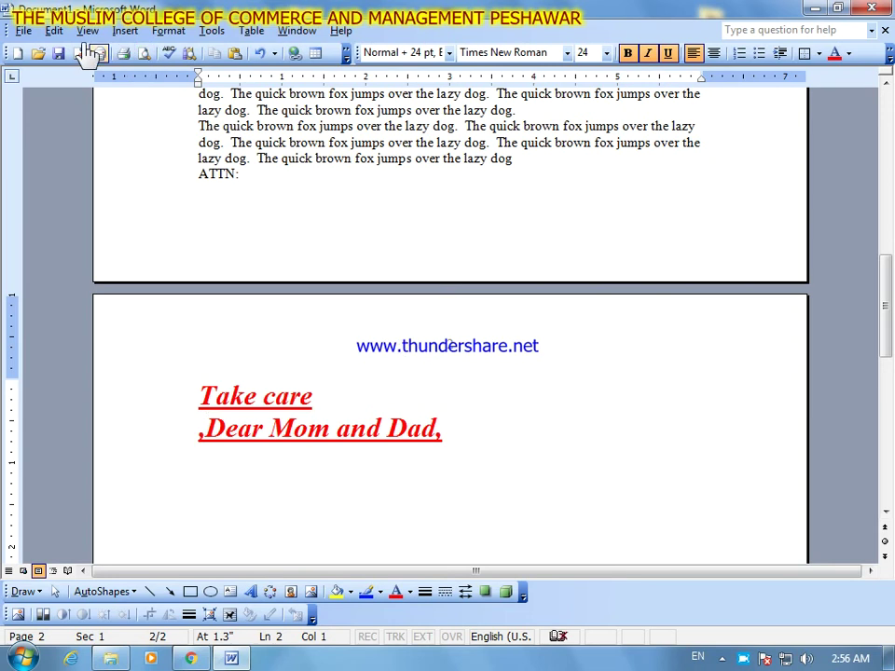
left_click(125, 30)
left_click(194, 193)
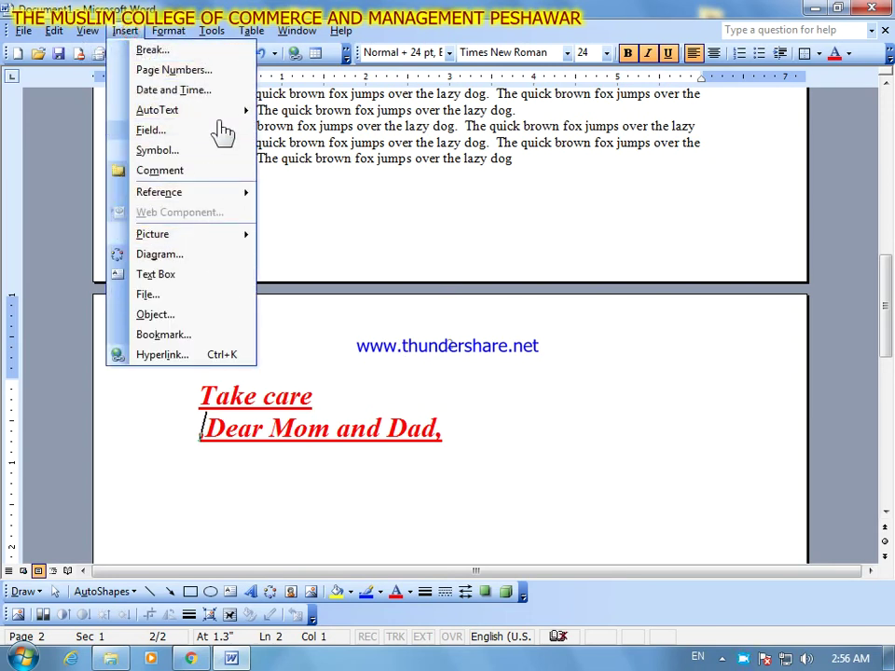
mouse_move(224, 110)
mouse_move(336, 281)
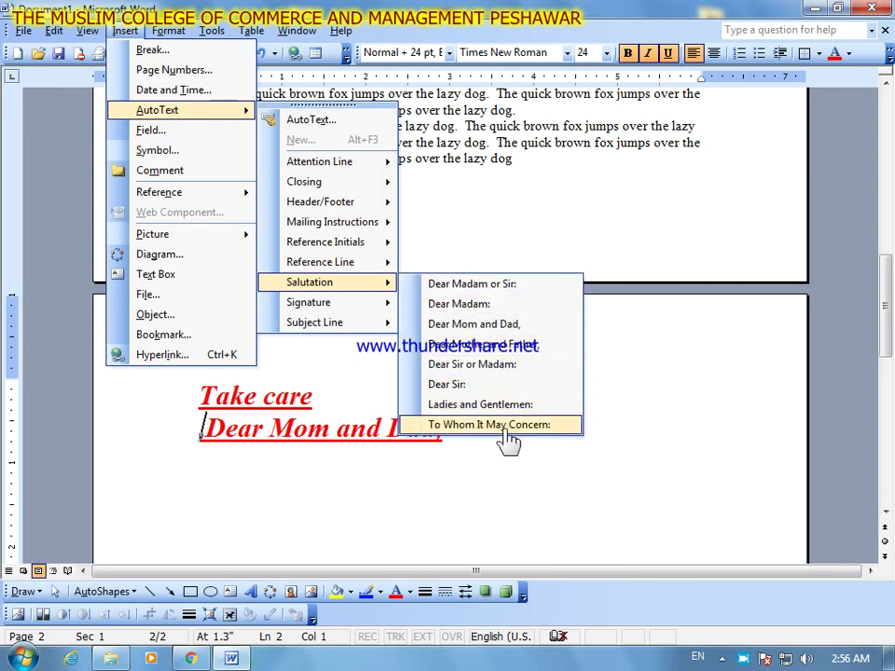
left_click(447, 425)
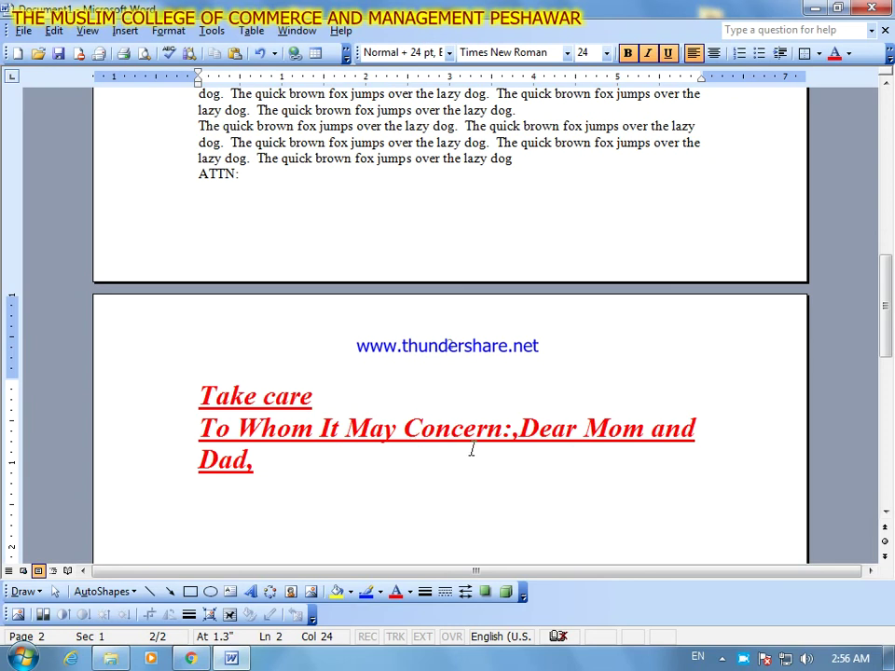
key("Return")
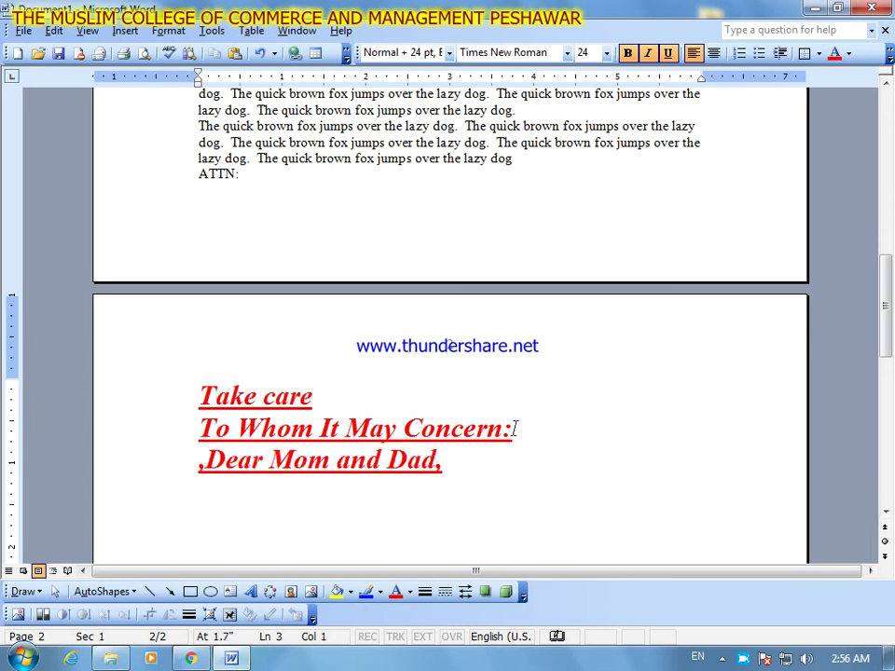
Indent the "To Whom It May Concern:" line to 1 inch and set its font color to black
left_click(195, 426)
key("Tab")
key("Tab")
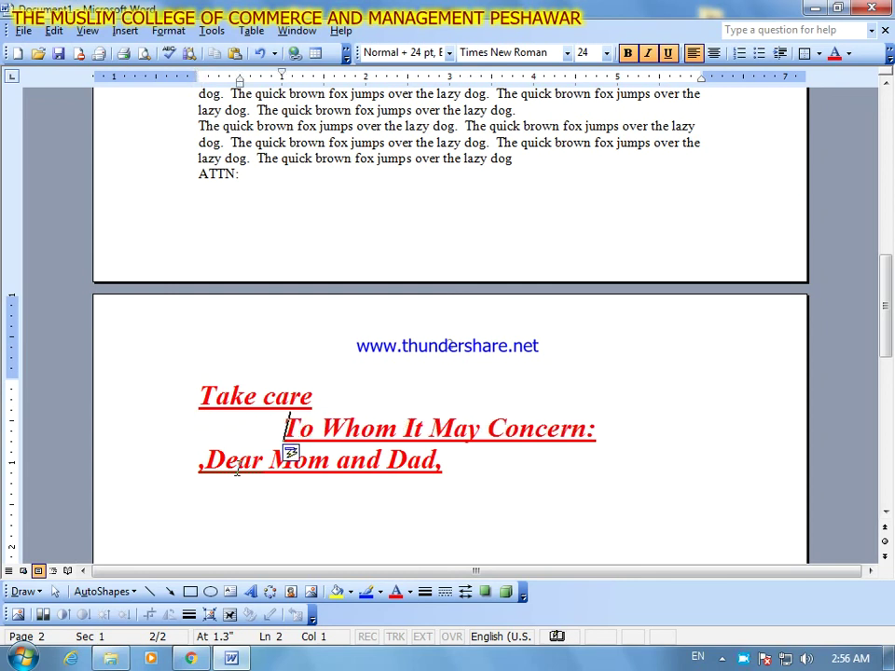
left_click_drag(599, 428, 284, 427)
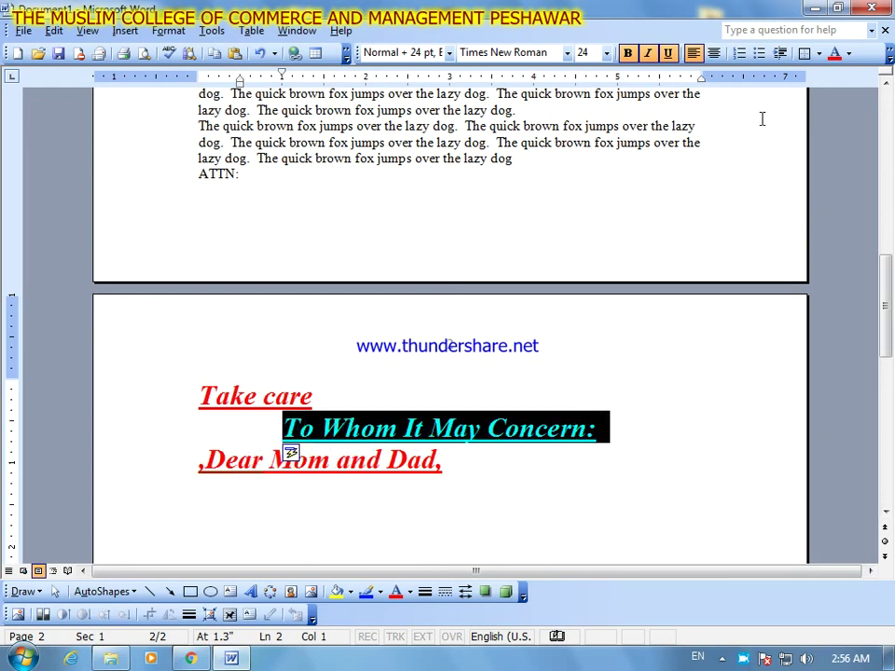
left_click(848, 53)
left_click(828, 89)
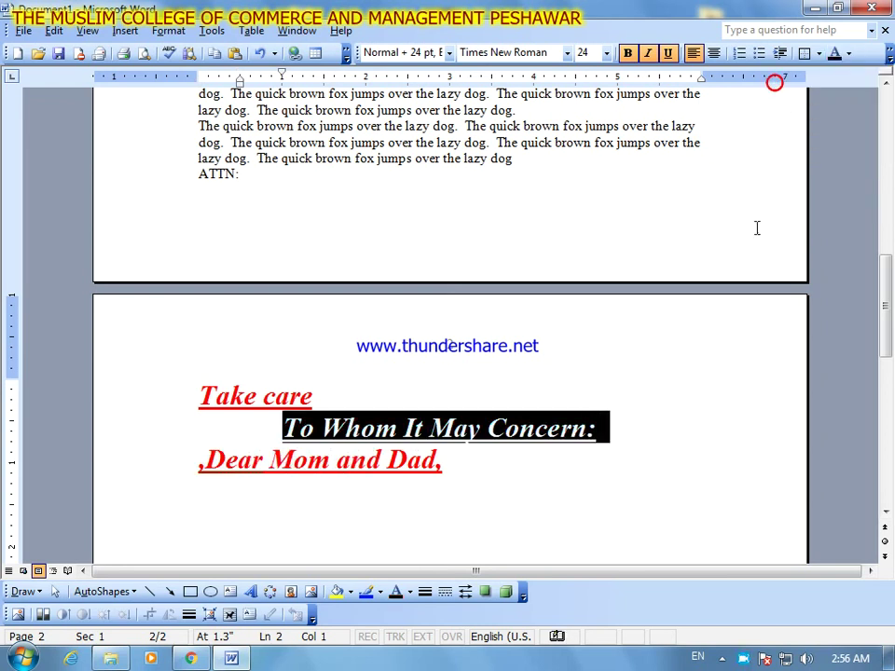
left_click(624, 462)
Delete ",Dear Mom and Dad," and "Take care" from page 2, keeping only the "To Whom It May Concern:" line
left_click_drag(467, 474, 207, 462)
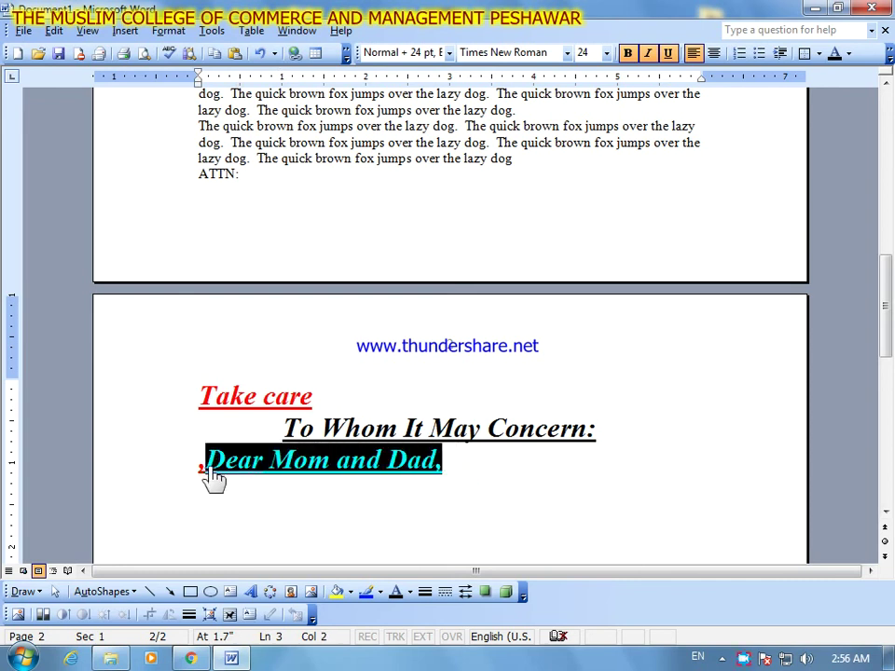
key("Delete")
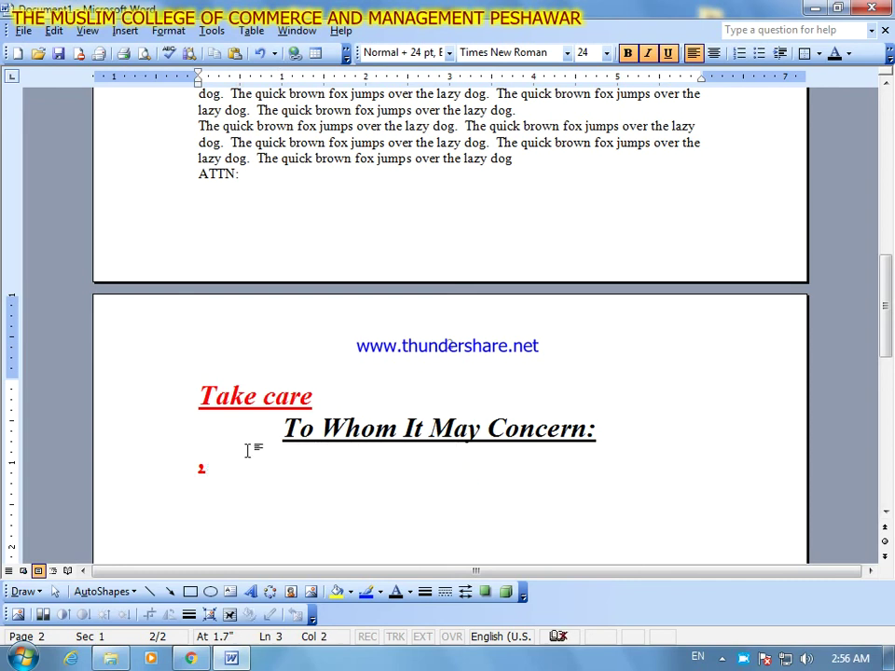
key("Up")
key("Up")
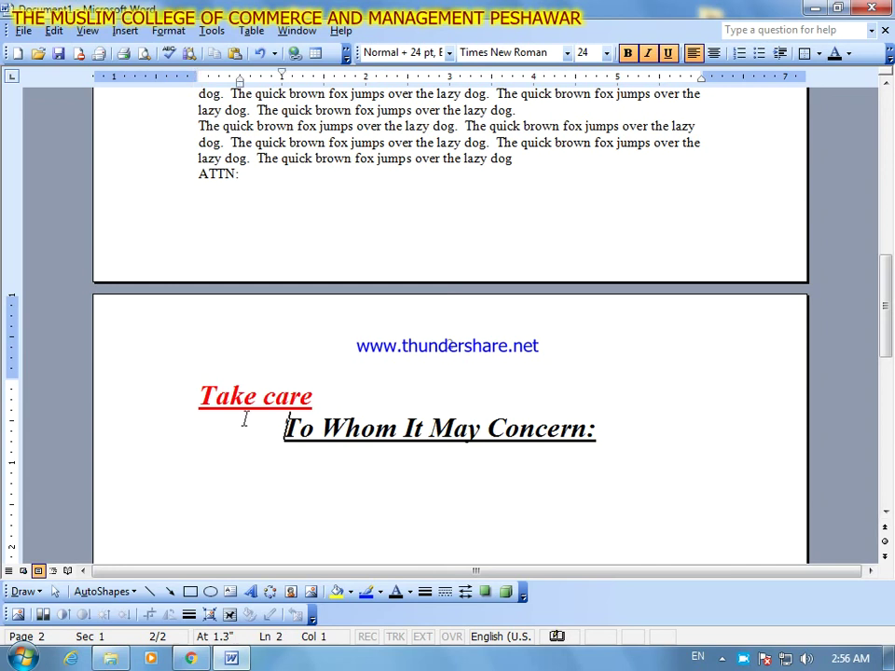
key("Right")
key("Right")
key("Right")
key("Right")
key("Right")
key("Right")
key("Right")
key("Right")
key("Right")
key("BackSpace")
key("BackSpace")
key("BackSpace")
key("BackSpace")
key("BackSpace")
key("BackSpace")
key("BackSpace")
key("BackSpace")
key("BackSpace")
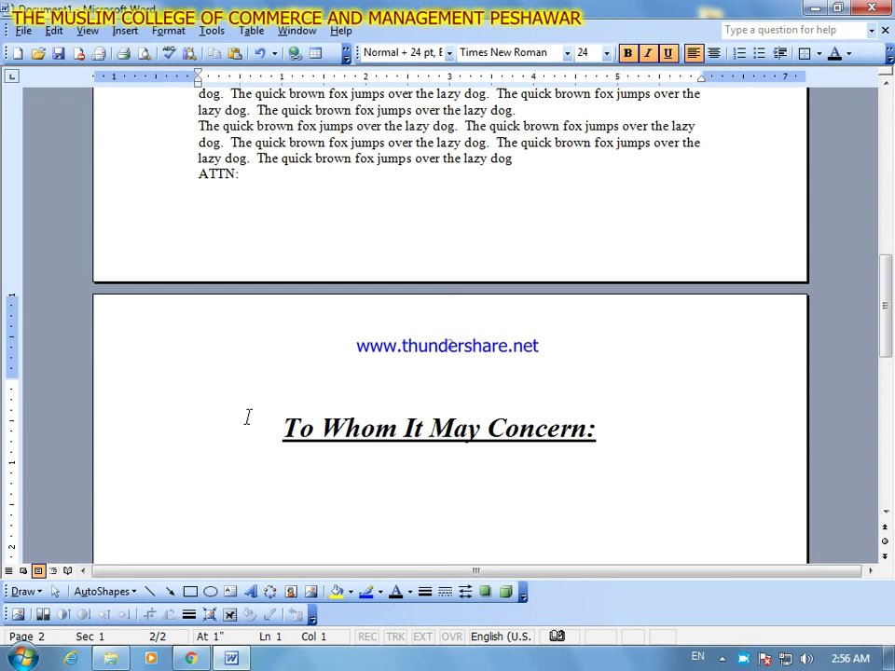
left_click(615, 428)
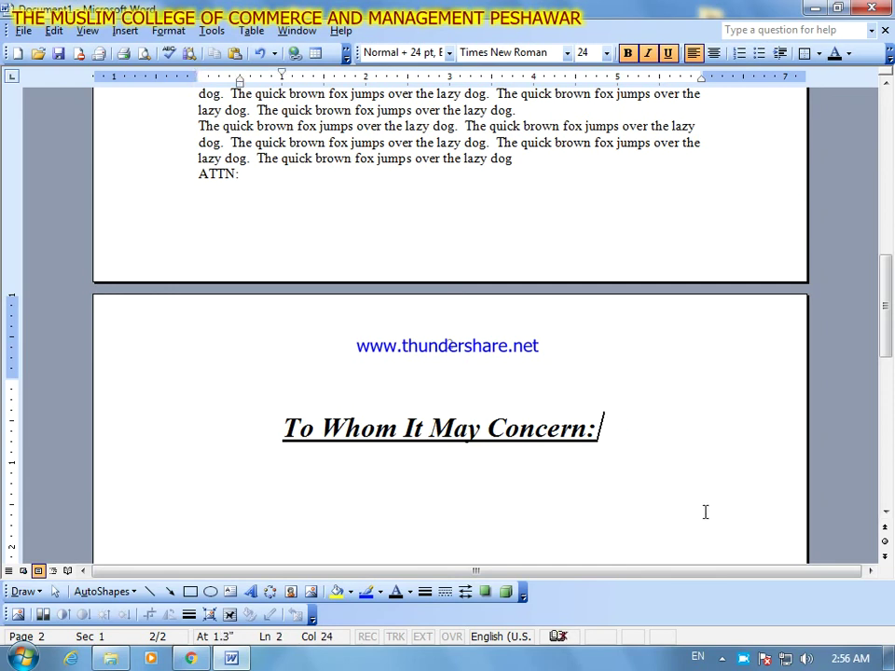
Examine the AutoText categories and the Subject Line entry, and place the insertion point below the "To Whom It May Concern:" line
scroll(704, 508, "down", 2)
scroll(703, 508, "down", 2)
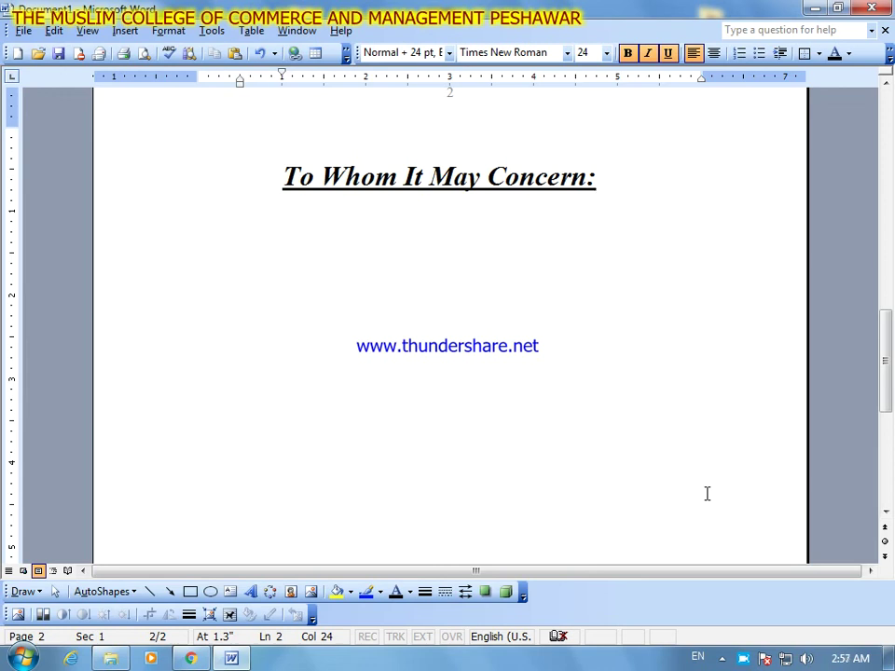
left_click(124, 30)
mouse_move(168, 30)
mouse_move(131, 33)
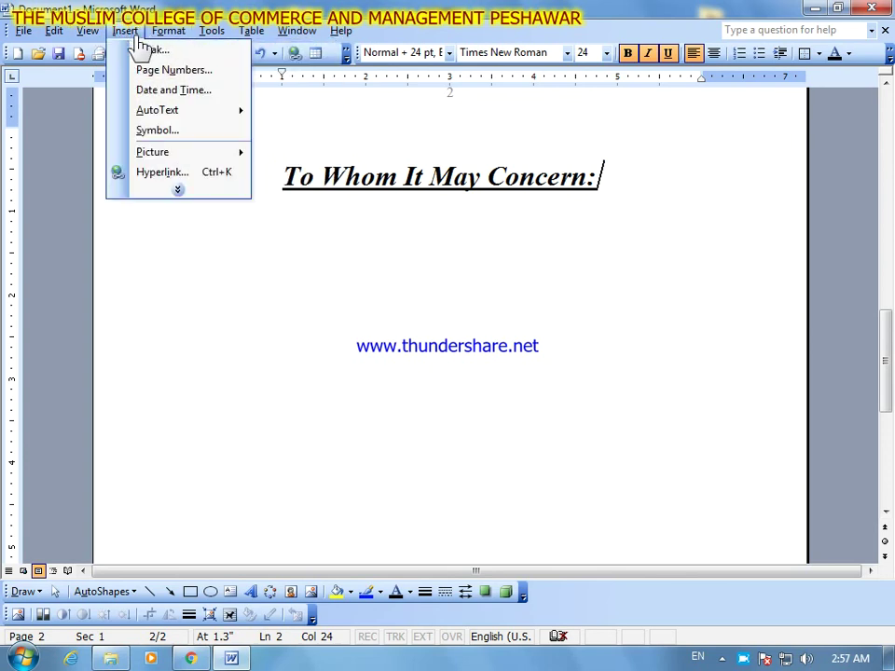
left_click(191, 192)
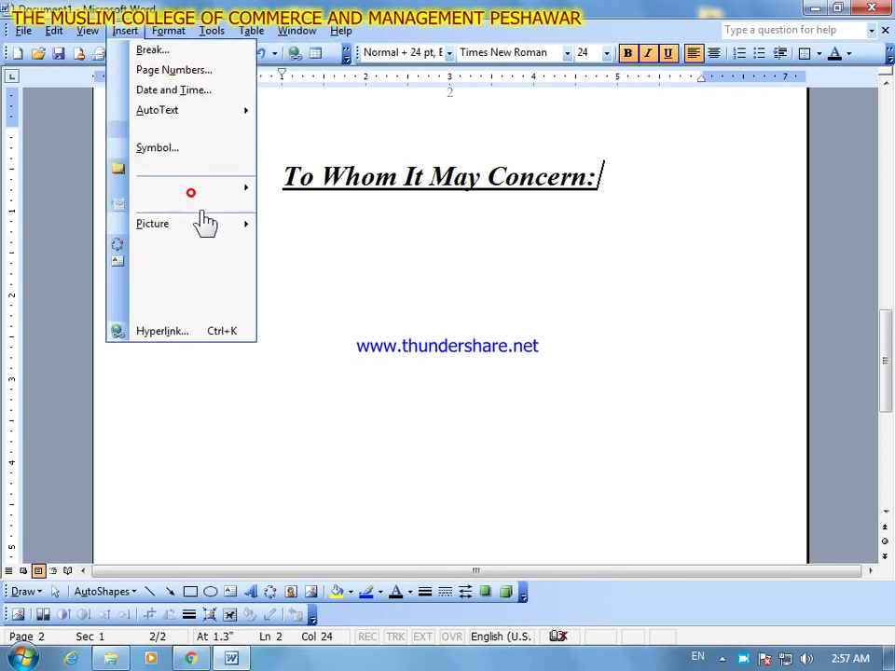
left_click(215, 112)
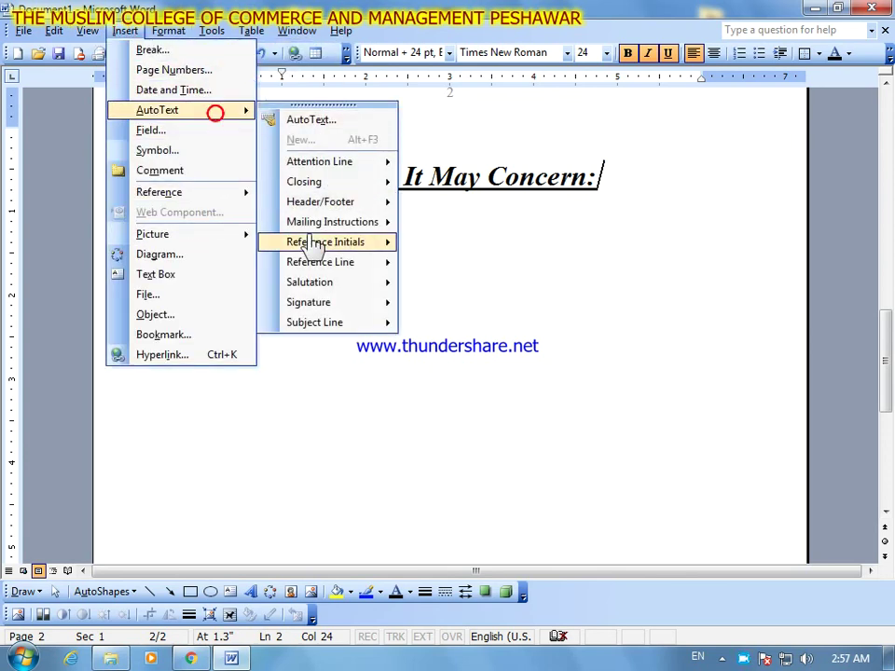
left_click(353, 320)
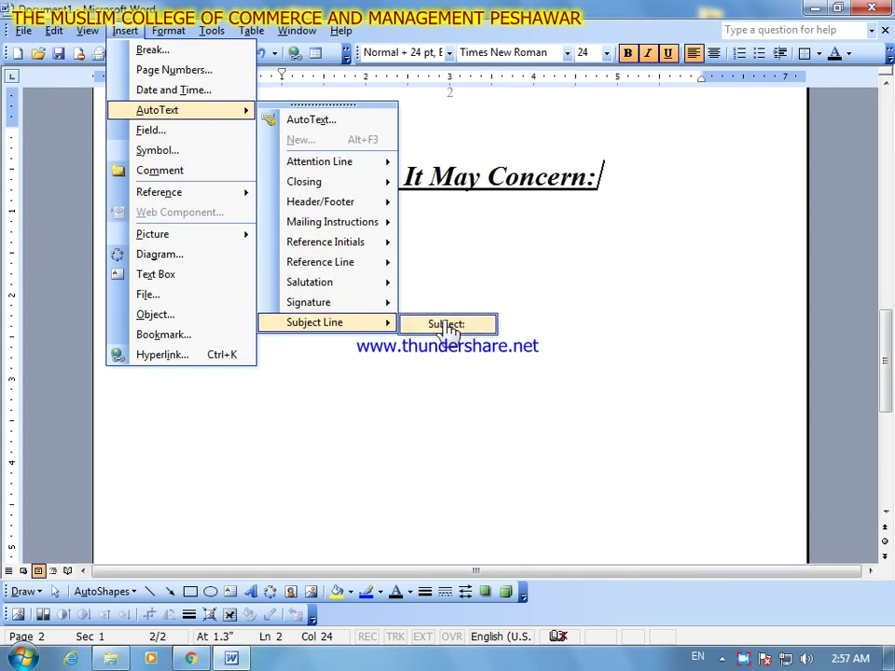
left_click(589, 271)
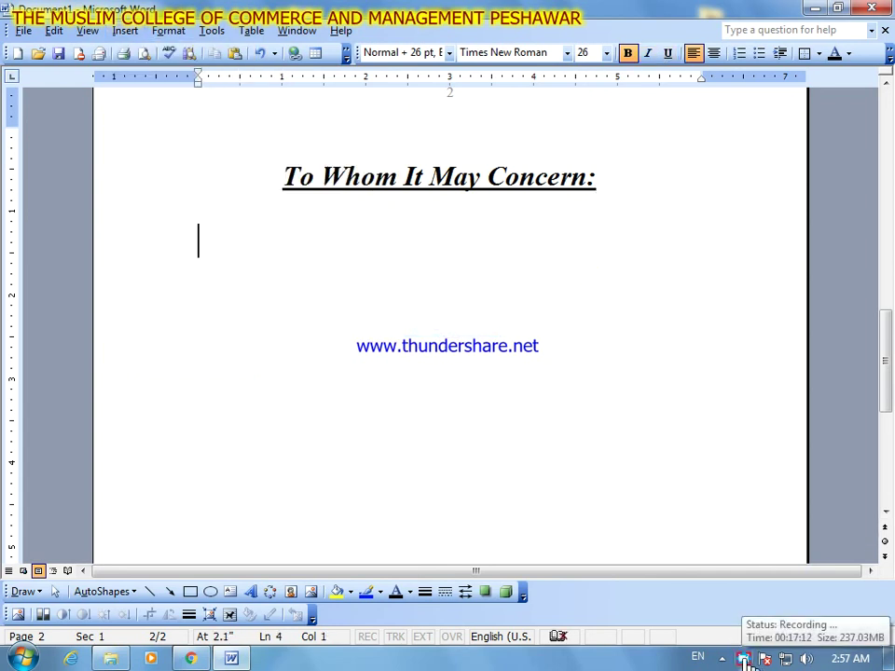
left_click(743, 659)
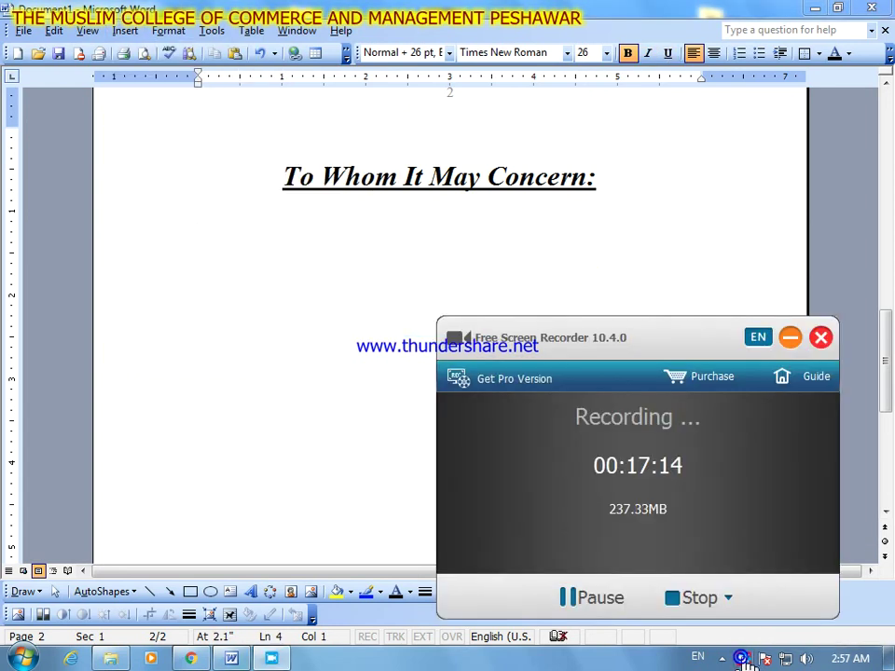
left_click(789, 337)
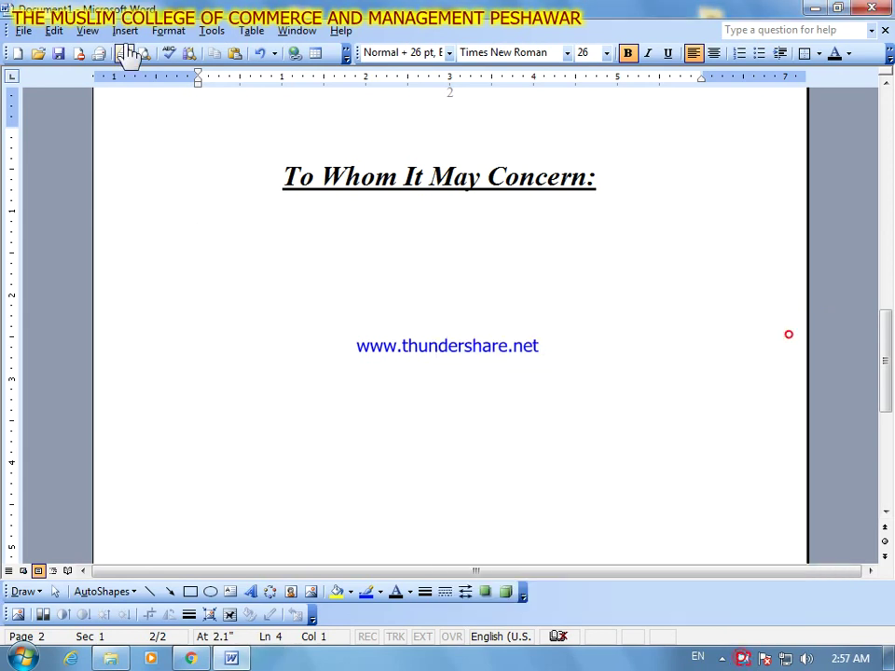